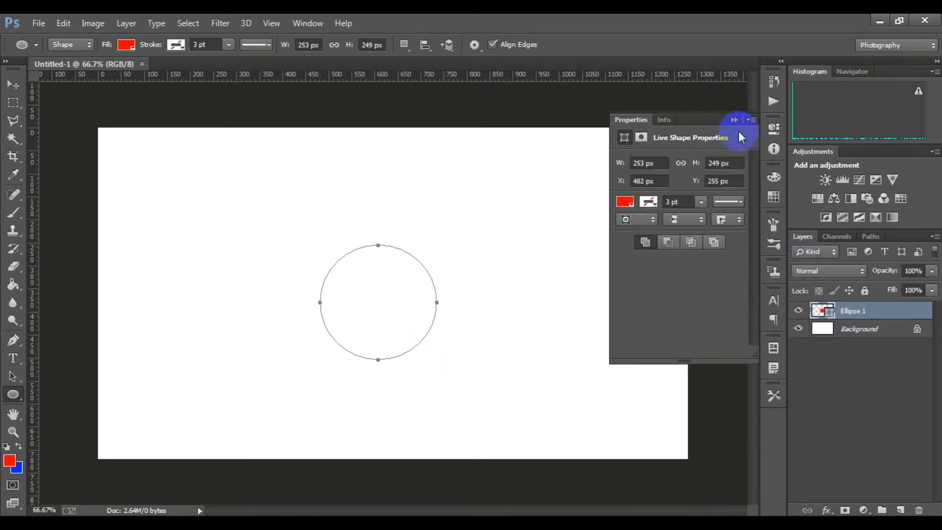
Duplicate the red circle's layer and shift the copy about 13 px to the left, keeping its full size
left_click(731, 121)
left_click_drag(888, 315, 900, 510)
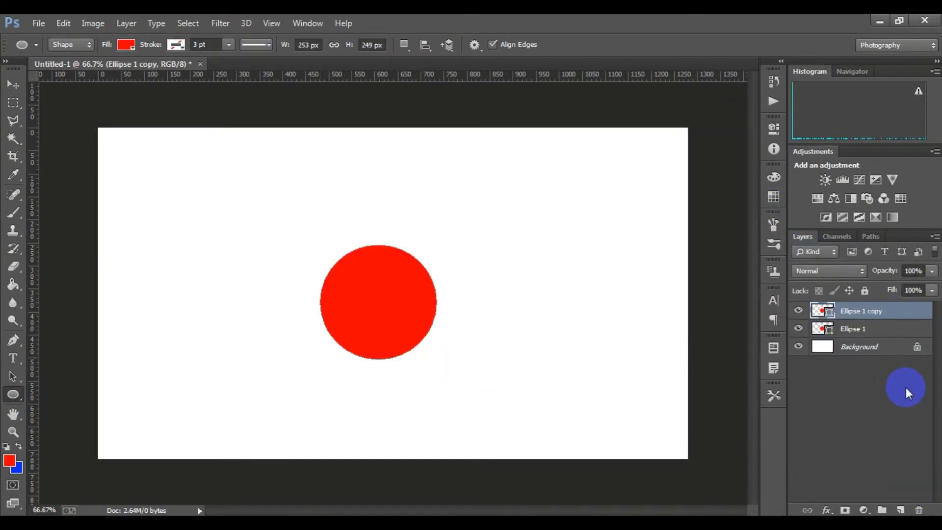
key("ctrl+t")
key("Left")
key("Left")
key("Left")
key("Left")
key("Left")
key("Left")
key("Left")
key("Left")
key("Left")
key("Left")
key("Left")
key("Left")
key("Left")
key("Left")
key("Left")
key("Left")
key("Left")
key("Left")
key("Left")
key("Left")
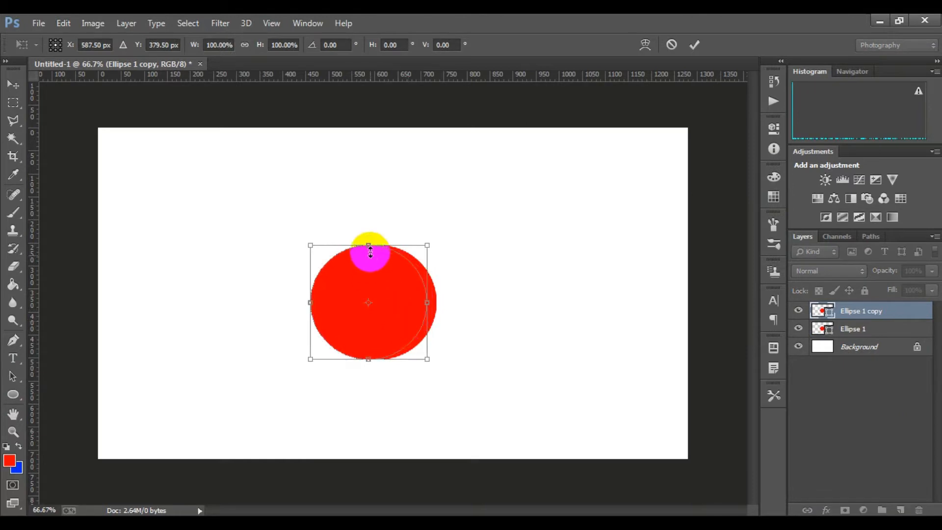
left_click_drag(369, 246, 369, 253)
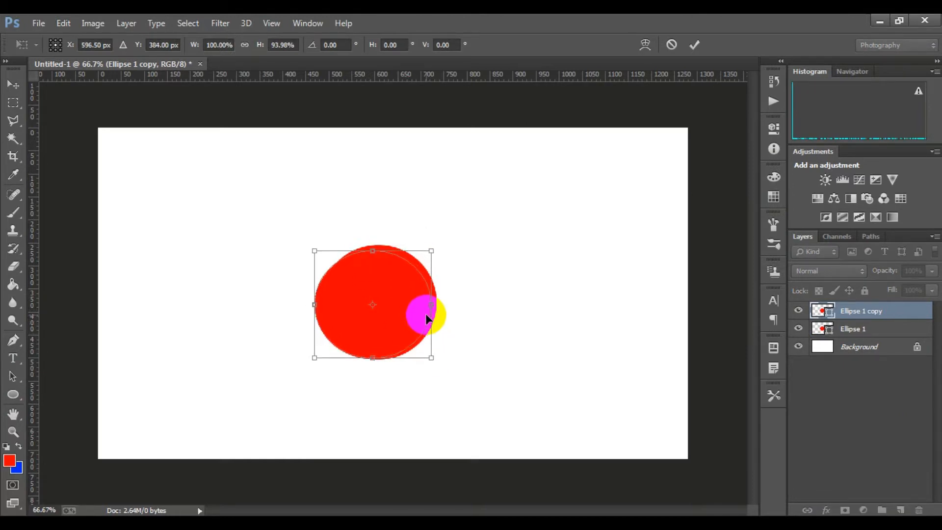
key("Right")
key("Right")
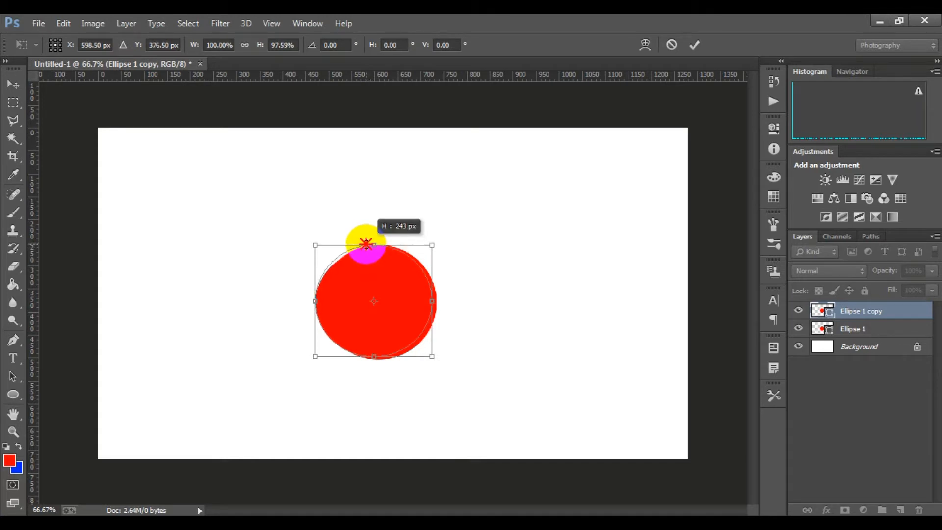
left_click_drag(366, 244, 366, 244)
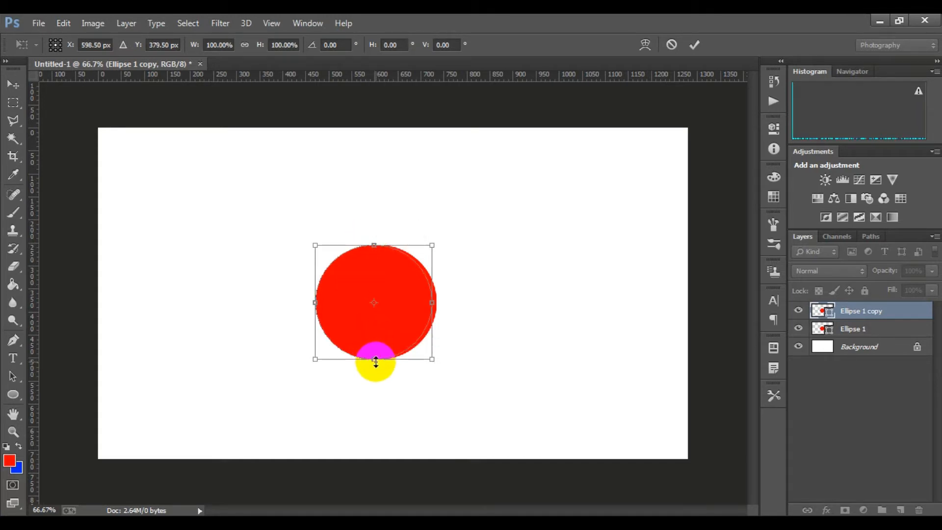
left_click(694, 45)
Subtract the front circle from the circle behind it to leave a thin crescent facing right
left_click(854, 328)
left_click(868, 313, "shift")
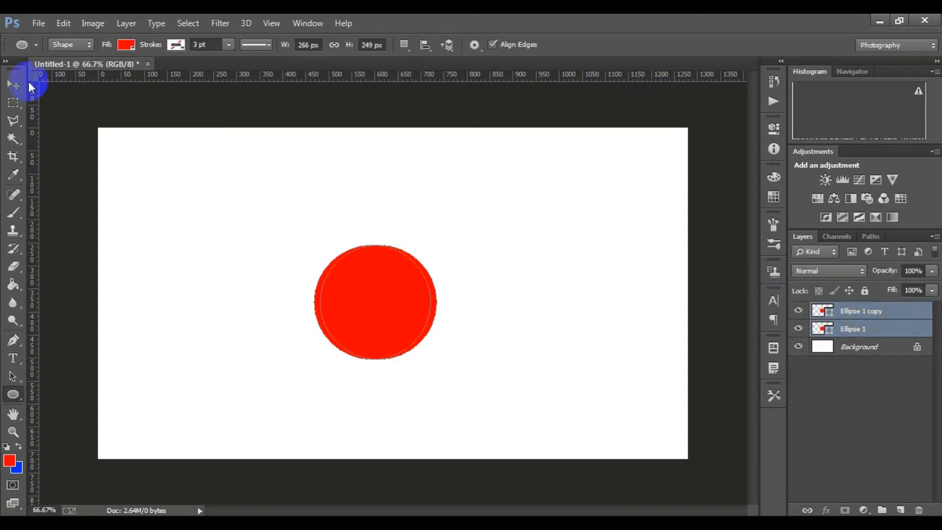
left_click(38, 23)
left_click(878, 315)
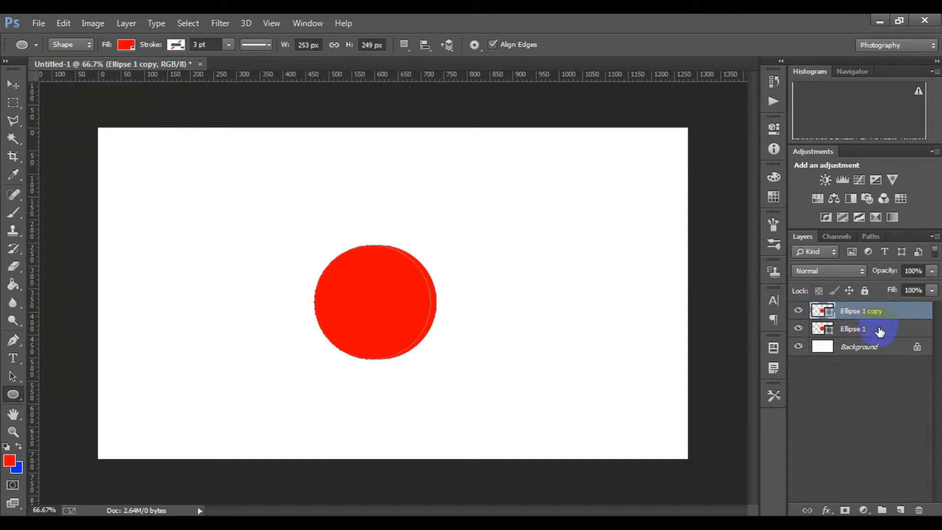
left_click(880, 332, "shift")
left_click(119, 23)
mouse_move(222, 360)
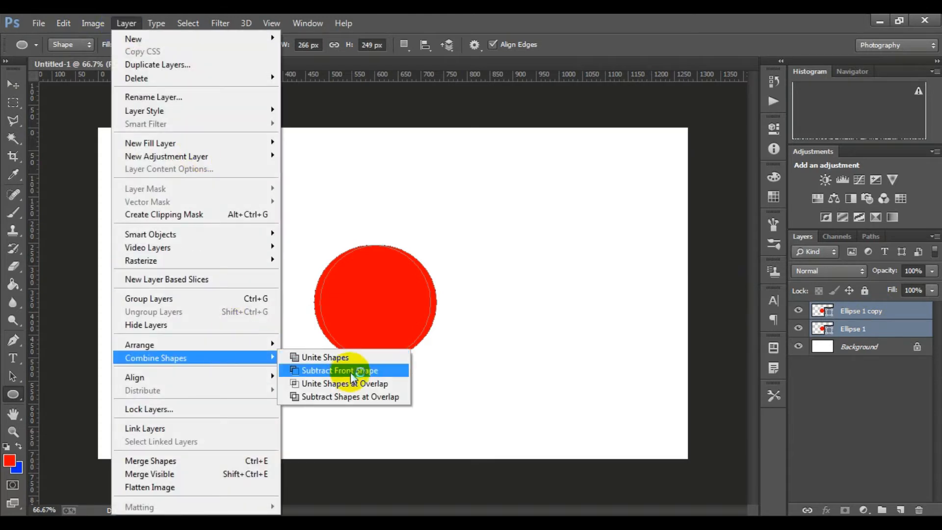
left_click(357, 371)
left_click(866, 328)
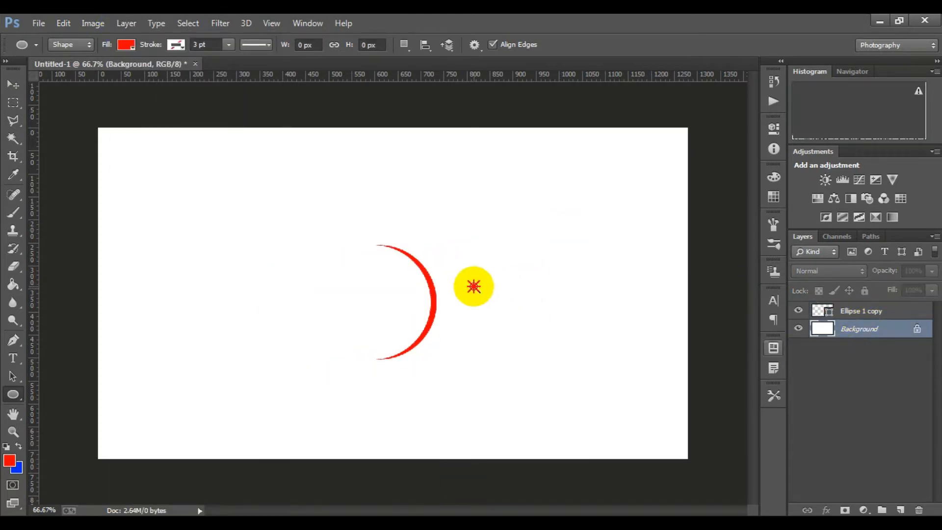
Enlarge the crescent to about 175% and move it about 84 px left and 15 px up
scroll(436, 288, "up", 3)
left_click(821, 318)
scroll(427, 340, "down", 3)
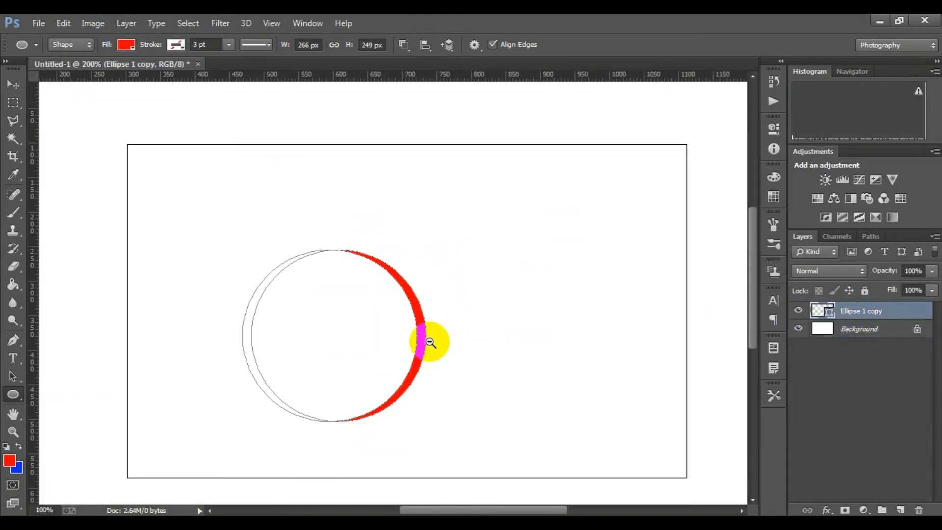
key("ctrl+t")
left_click_drag(438, 360, 484, 393)
left_click_drag(438, 334, 399, 332)
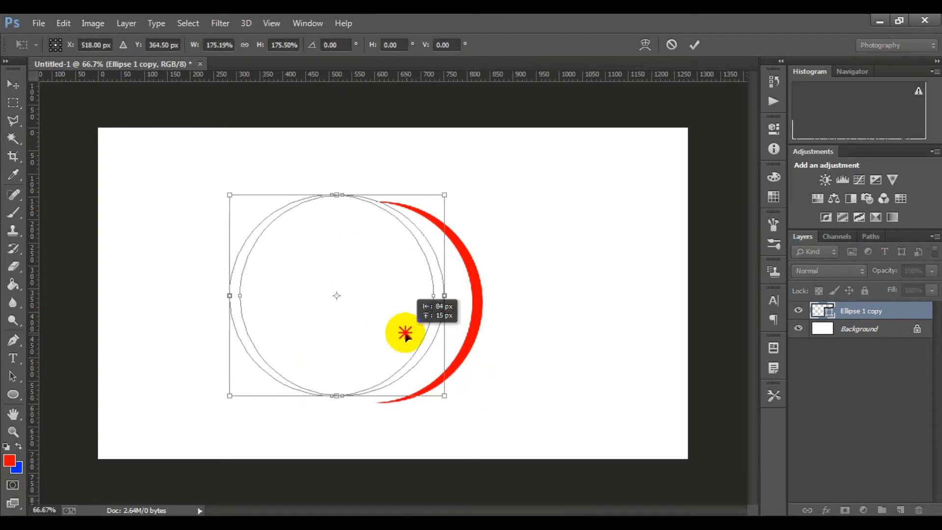
left_click(694, 44)
left_click(858, 335)
Draw a red circle about 38 by 39 px as the clock's hub and rename the crescent's layer to 1
scroll(378, 273, "up", 1)
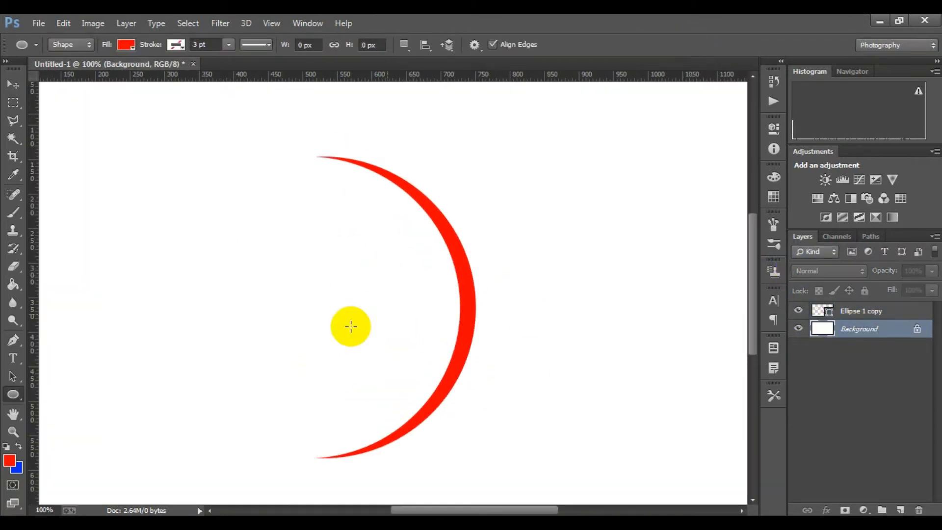
left_click_drag(292, 289, 318, 315)
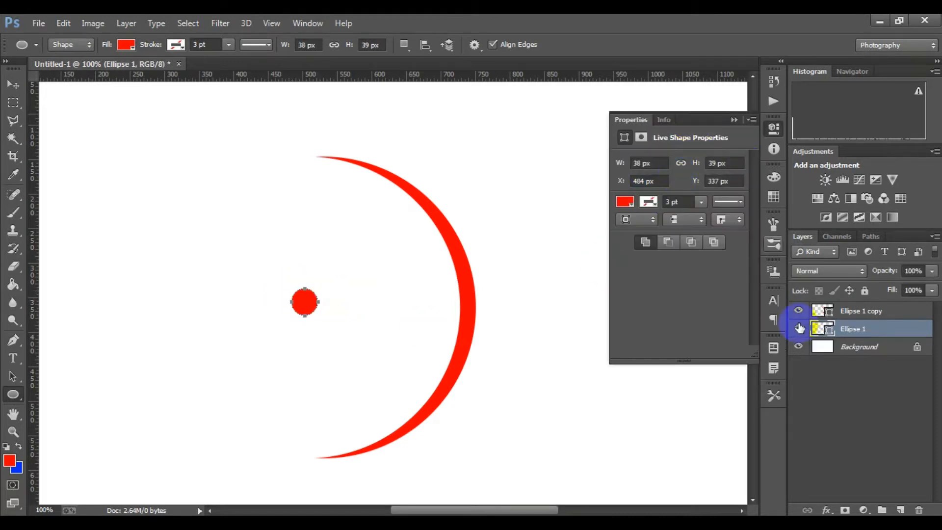
left_click(864, 314)
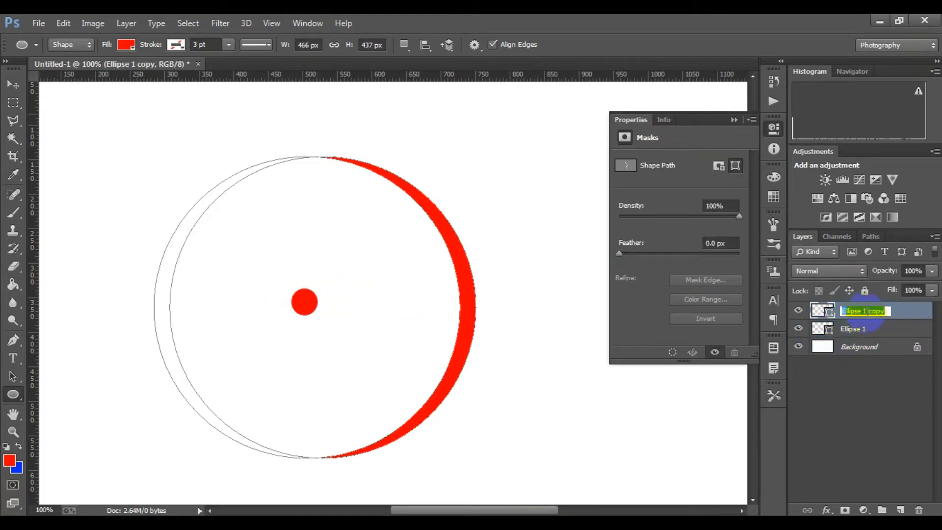
left_click(867, 329)
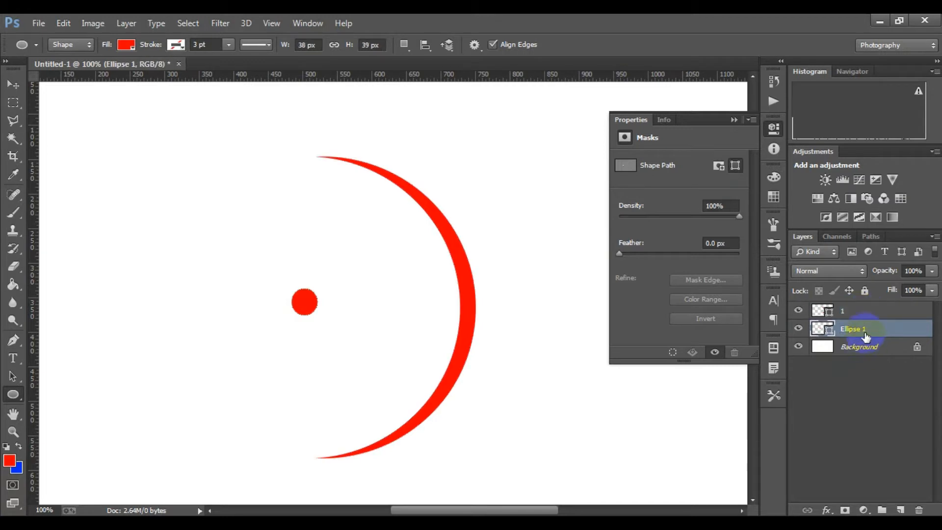
Draw a narrow pointed clock hand about 64 by 117 px with the Pen tool, rising from the hub to the upper right
left_click(13, 339)
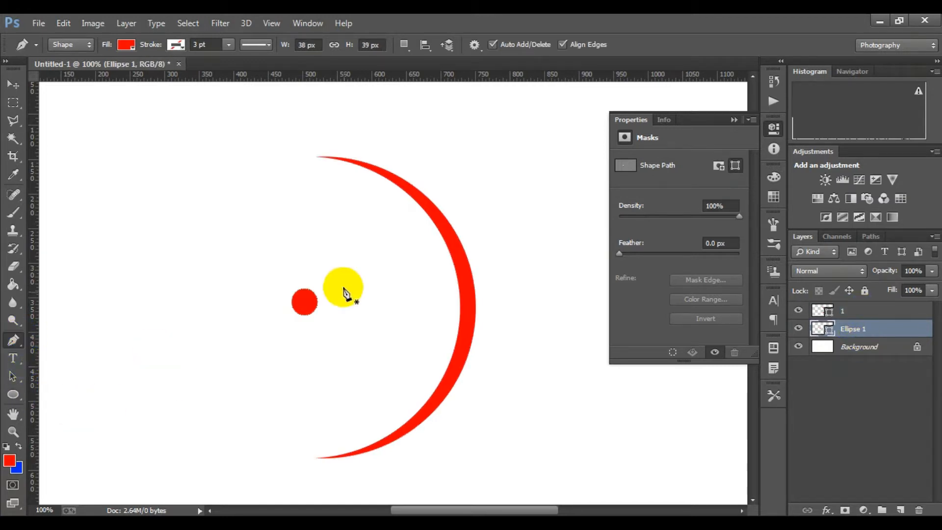
left_click(304, 296)
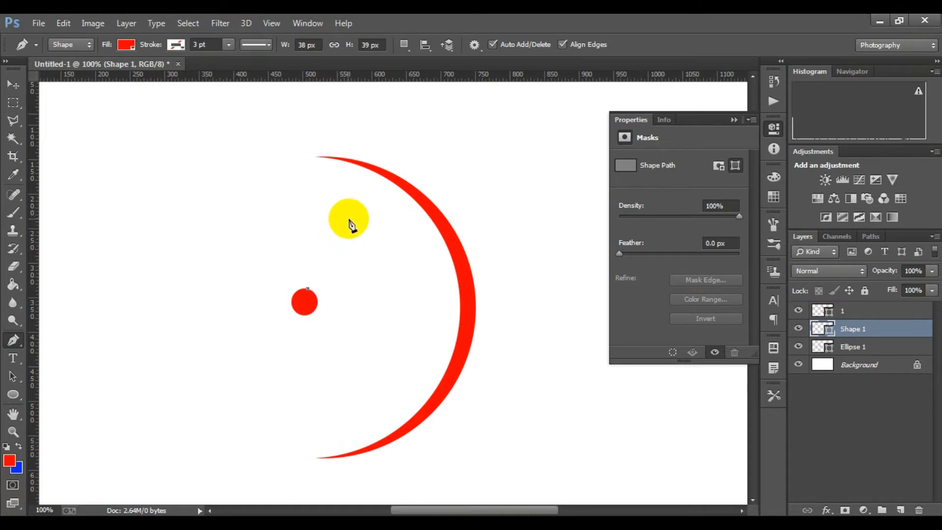
left_click(315, 300)
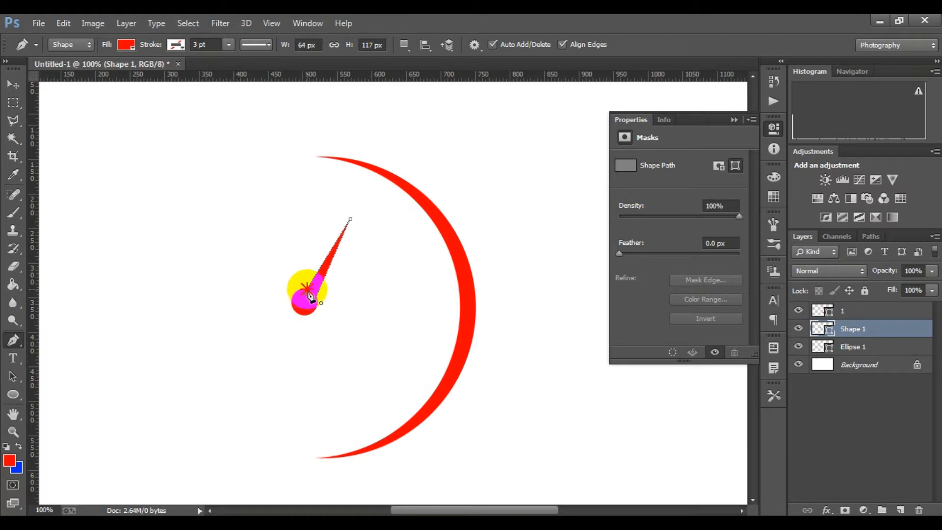
left_click(733, 119)
left_click(858, 364)
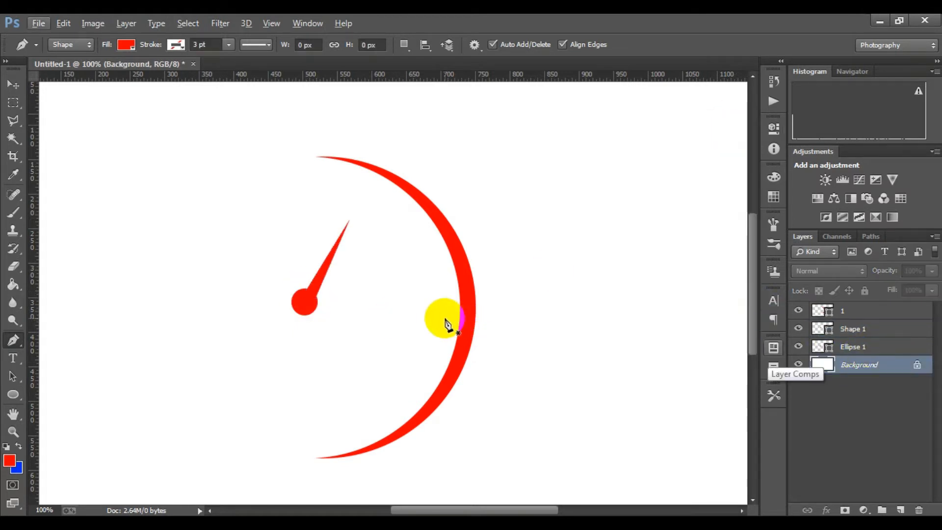
Rotate the clock hand closer to vertical on the hub and lengthen it to about 45 by 156 px
scroll(445, 308, "down", 2)
scroll(400, 293, "up", 1)
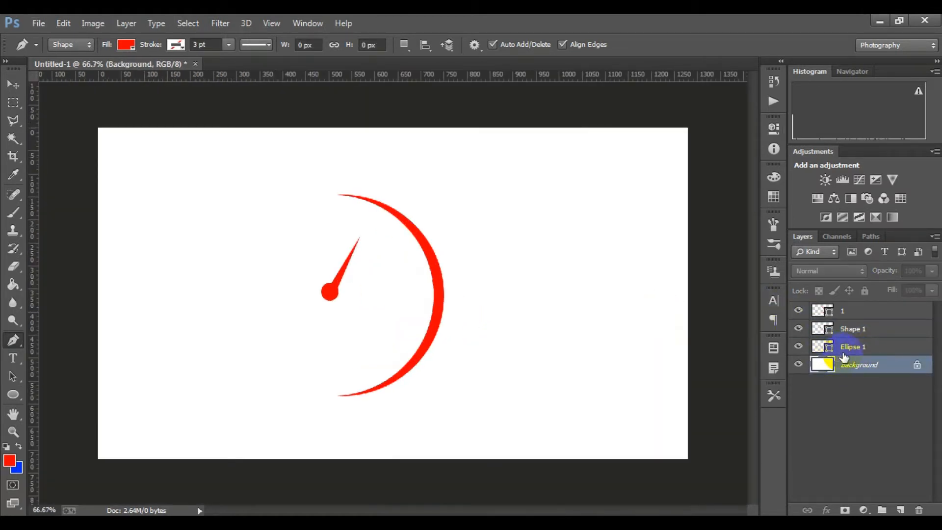
left_click(851, 329)
key("ctrl+t")
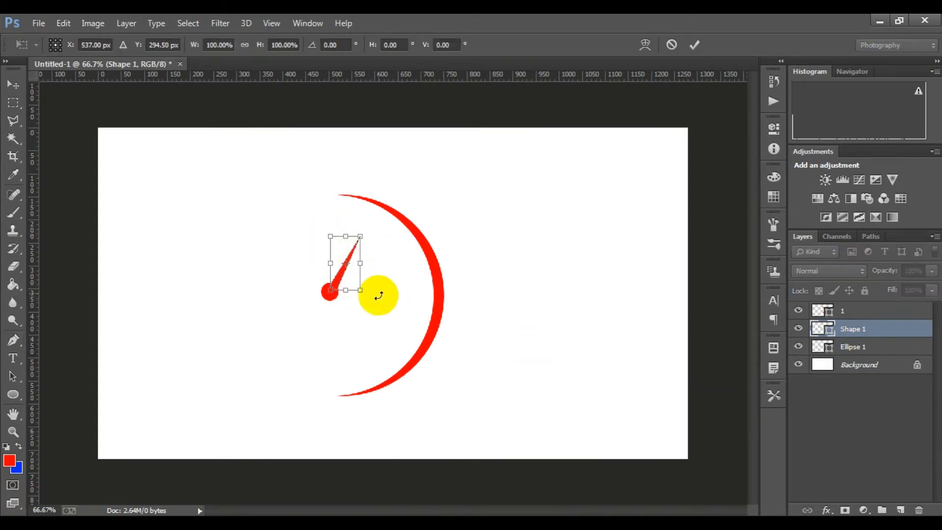
left_click_drag(378, 294, 335, 285)
scroll(371, 236, "up", 2)
left_click_drag(293, 246, 305, 201)
left_click(694, 44)
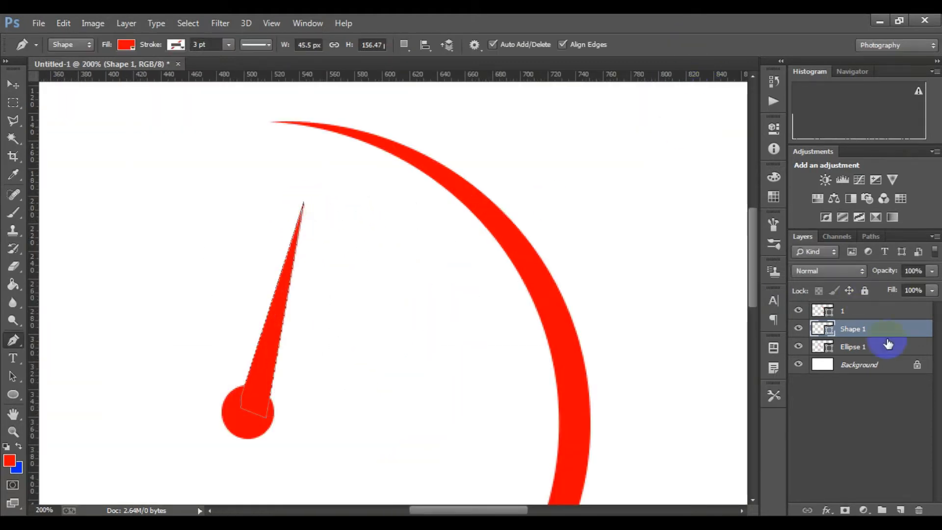
left_click(858, 365)
scroll(410, 383, "down", 2)
left_click(930, 340)
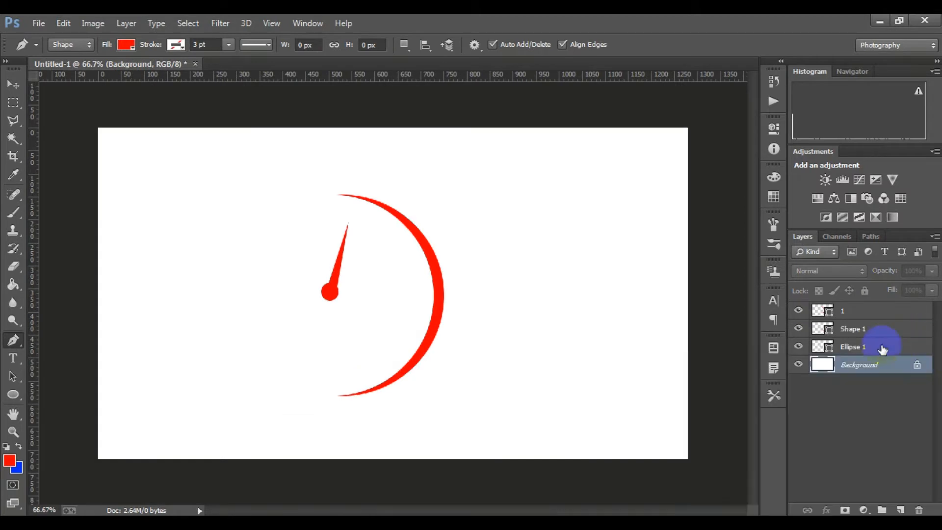
Duplicate the clock hand, rotate the copy about 76° to point right from the hub, and stretch it to about 168 px long
scroll(333, 287, "up", 1)
left_click_drag(878, 329, 900, 510)
key("ctrl+t")
left_click_drag(369, 257, 432, 328)
left_click_drag(320, 306, 397, 356)
left_click(838, 490)
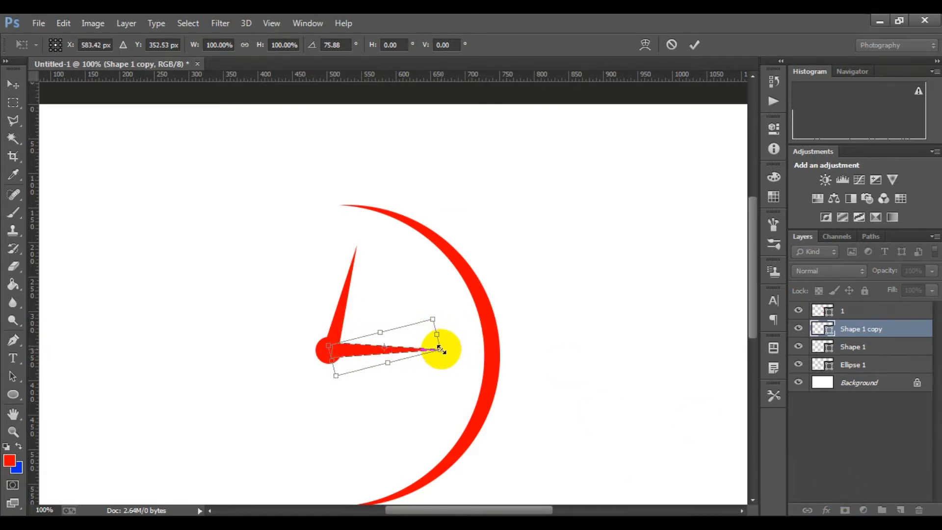
left_click_drag(441, 350, 447, 352)
left_click(695, 43)
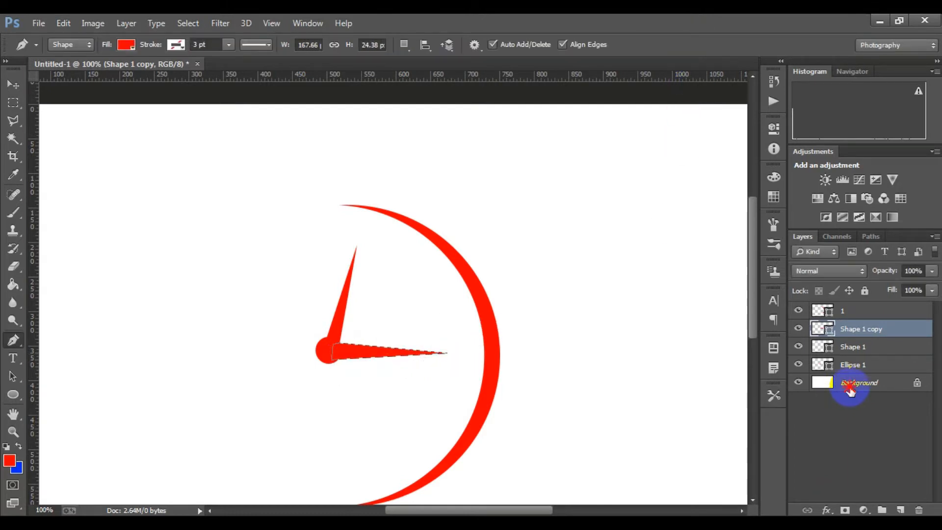
left_click(848, 384)
Rasterize the four shape layers holding the crescent, both clock hands and the hub
scroll(440, 330, "up", 1)
scroll(439, 330, "down", 4)
scroll(409, 274, "up", 1)
scroll(409, 273, "up", 1)
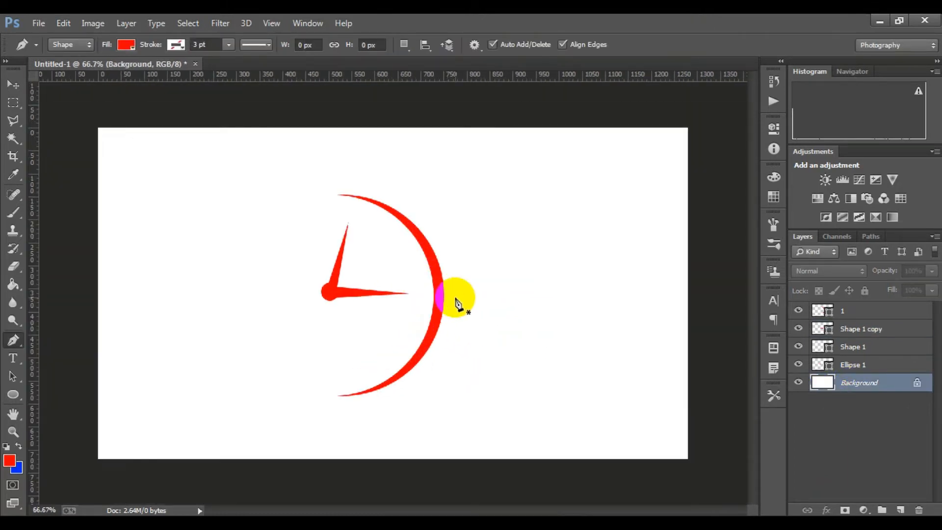
left_click(851, 363)
left_click(863, 346, "shift")
left_click(874, 328, "shift")
left_click(872, 313, "shift")
right_click(872, 314)
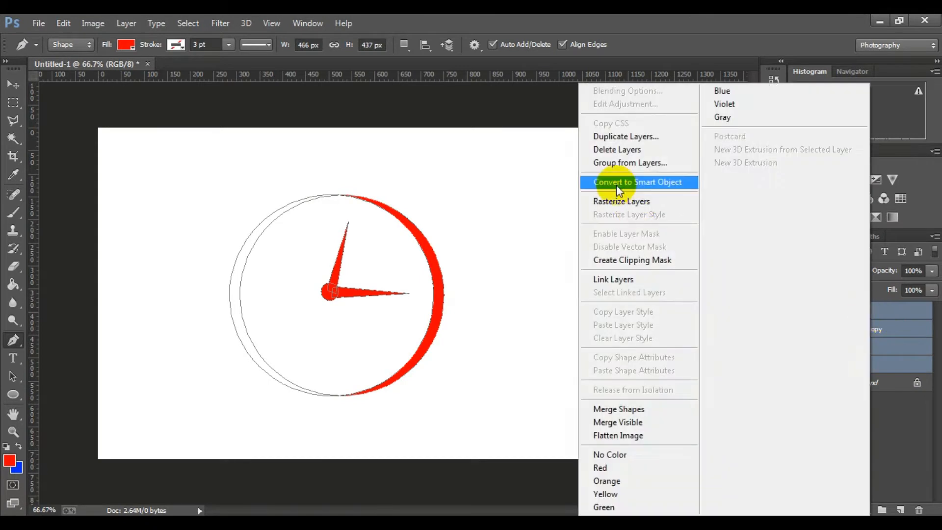
left_click(633, 201)
left_click(857, 366)
Draw a small red dot about 27 px in diameter just inside the crescent's upper end
left_click(861, 330)
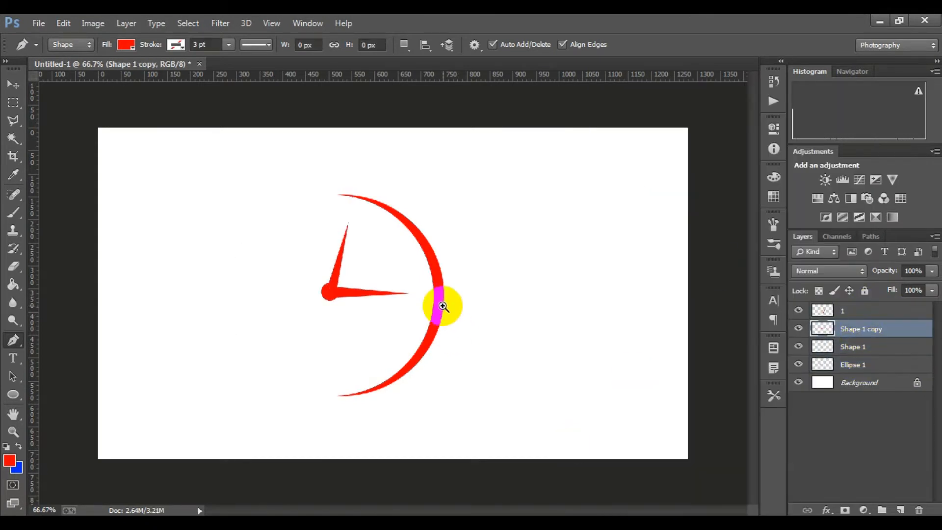
scroll(442, 306, "up", 1)
left_click(13, 395)
scroll(324, 319, "up", 2)
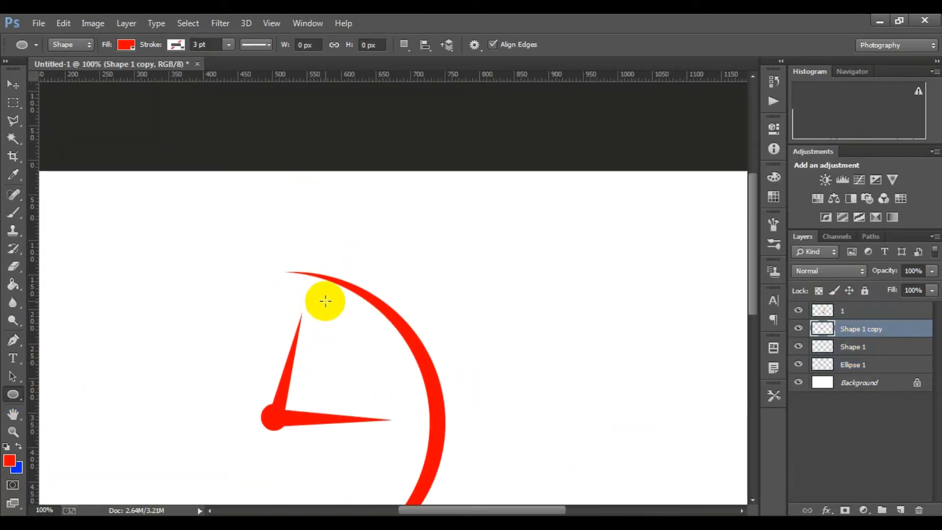
left_click_drag(325, 300, 343, 319)
left_click(734, 119)
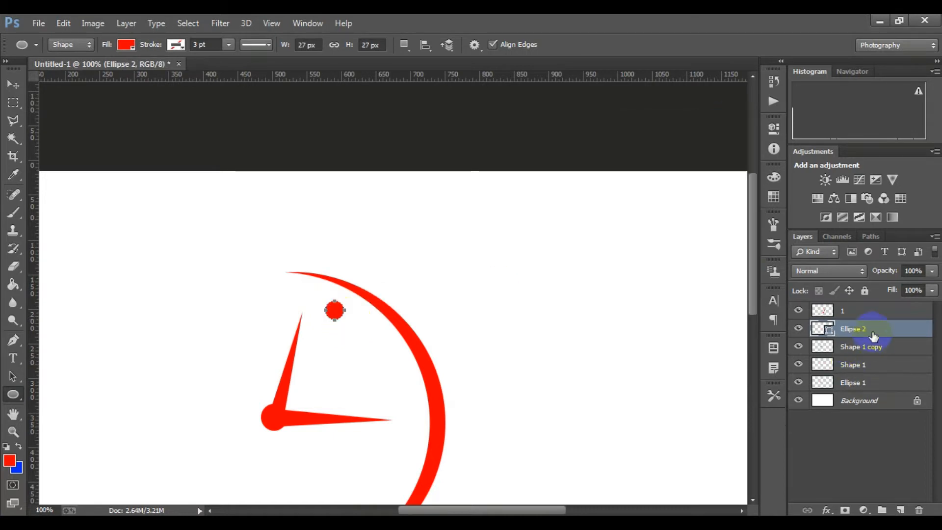
Duplicate the hour dot and place the copy about 67 px right and 66 px down, following the crescent
left_click_drag(873, 336, 901, 508)
key("ctrl+plus")
left_click(415, 337)
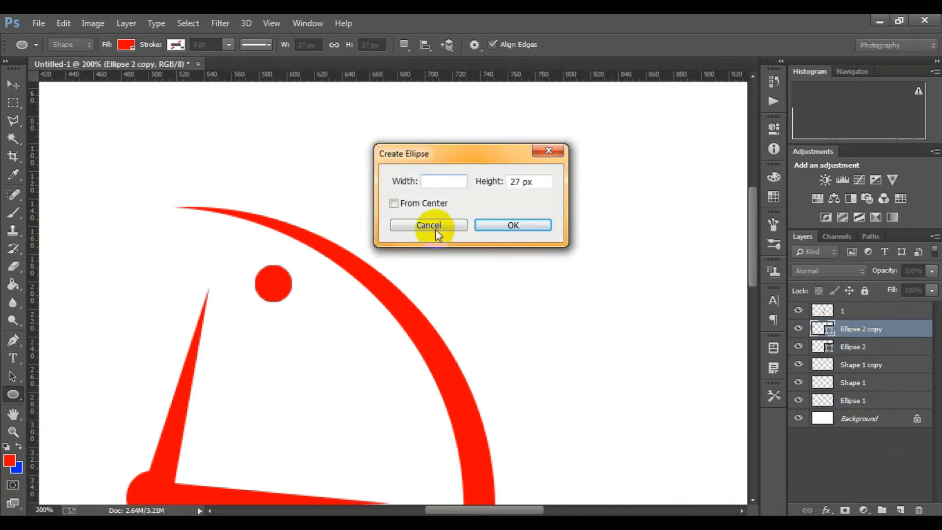
left_click(433, 227)
key("ctrl+t")
left_click_drag(283, 252, 374, 343)
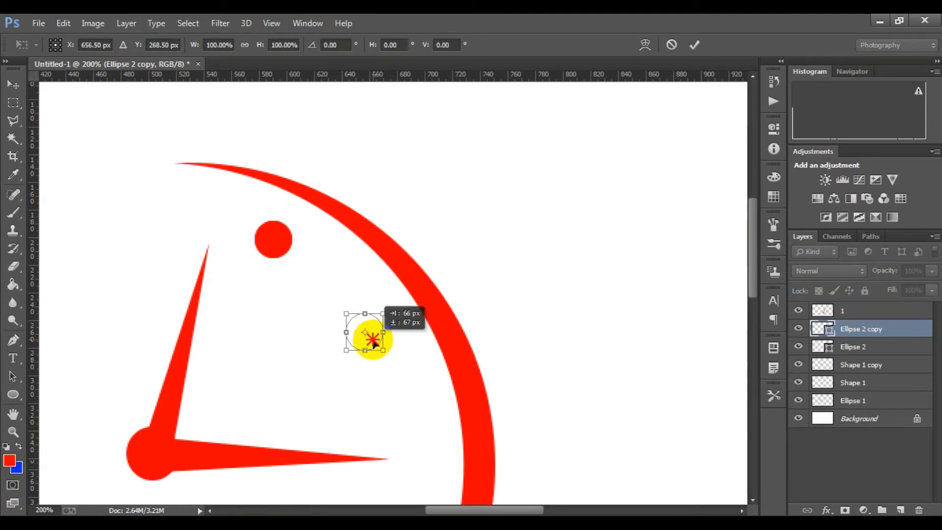
left_click(694, 45)
Duplicate the second hour dot and place the copy further down the crescent at about X 688.5, Y 332.5 px
key("ctrl+j")
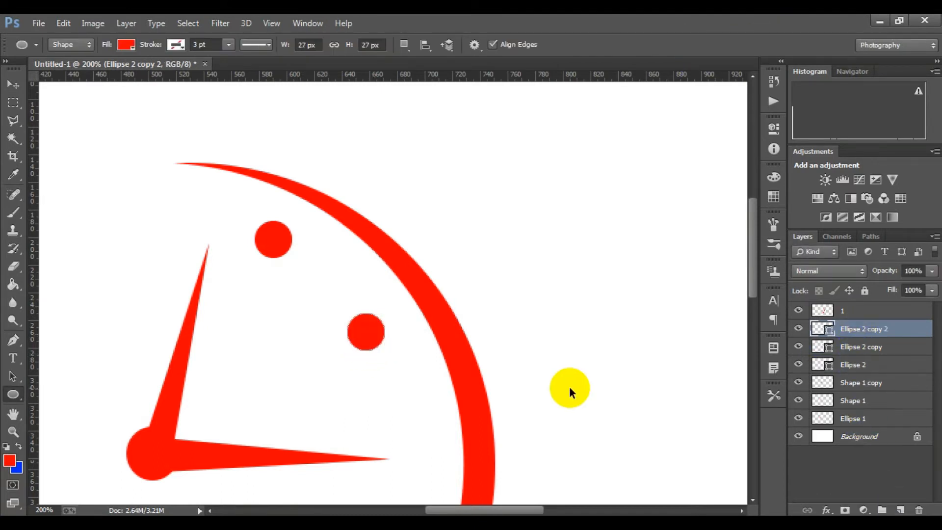
key("ctrl+t")
left_click_drag(375, 341, 417, 429)
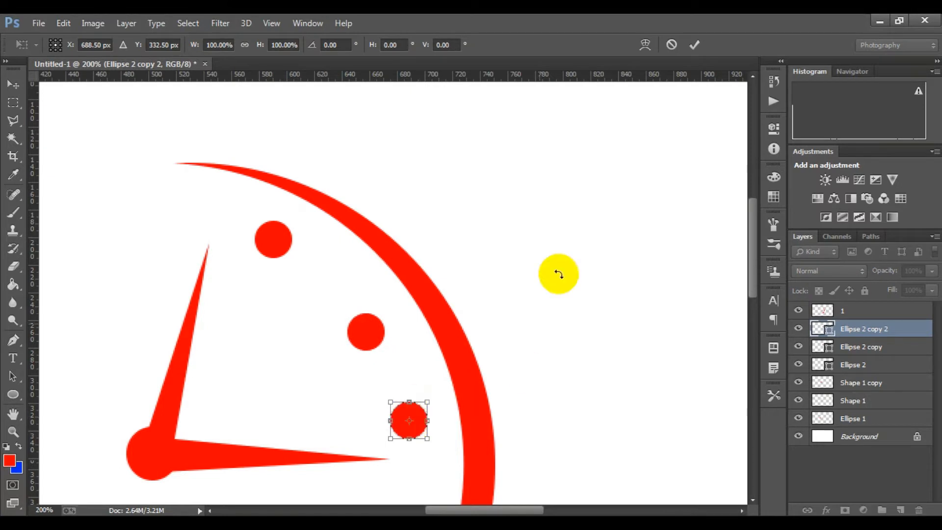
left_click(695, 45)
Nudge the middle hour dot about 3 px left and 7 px up to even out the spacing
left_click(861, 348)
key("ctrl+t")
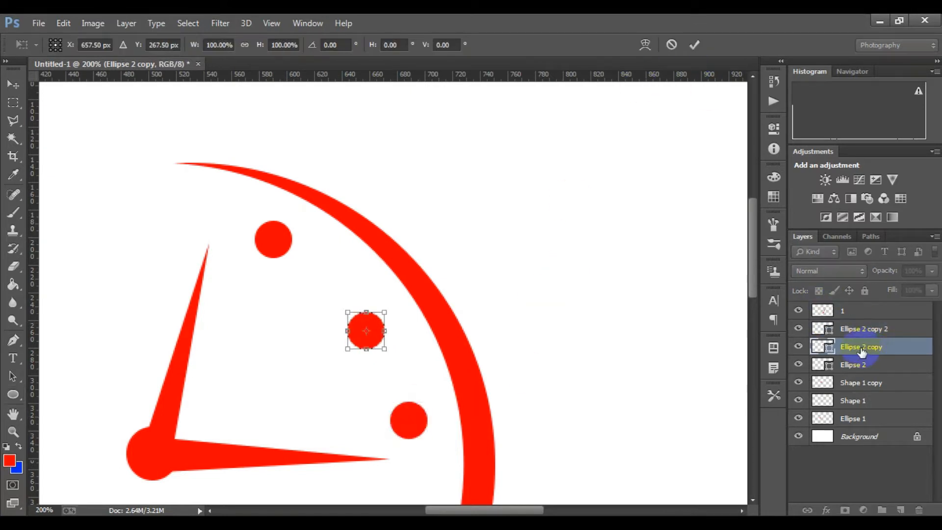
left_click(687, 47)
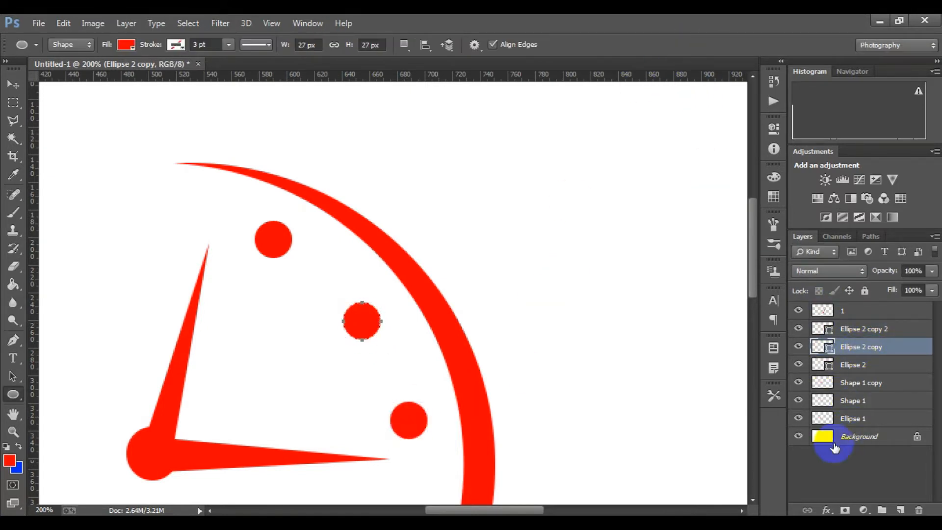
scroll(479, 444, "down", 2)
left_click(872, 438)
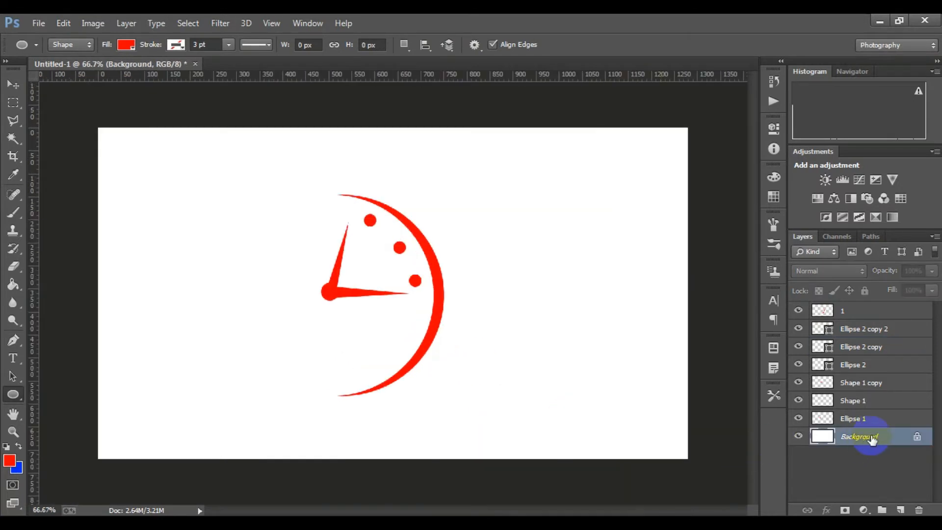
Rasterize the three hour-dot layers and put them together in one group
scroll(422, 268, "up", 1)
scroll(479, 335, "down", 1)
scroll(477, 326, "up", 1)
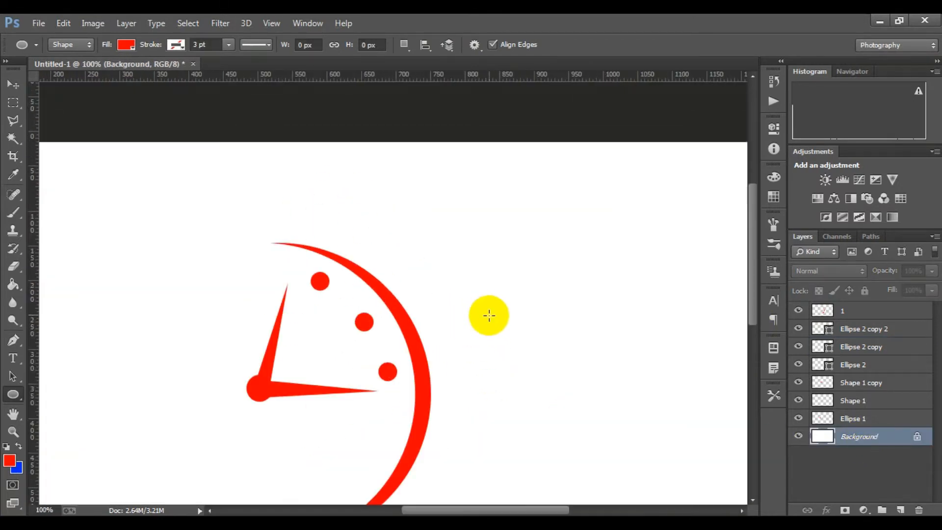
scroll(486, 313, "down", 2)
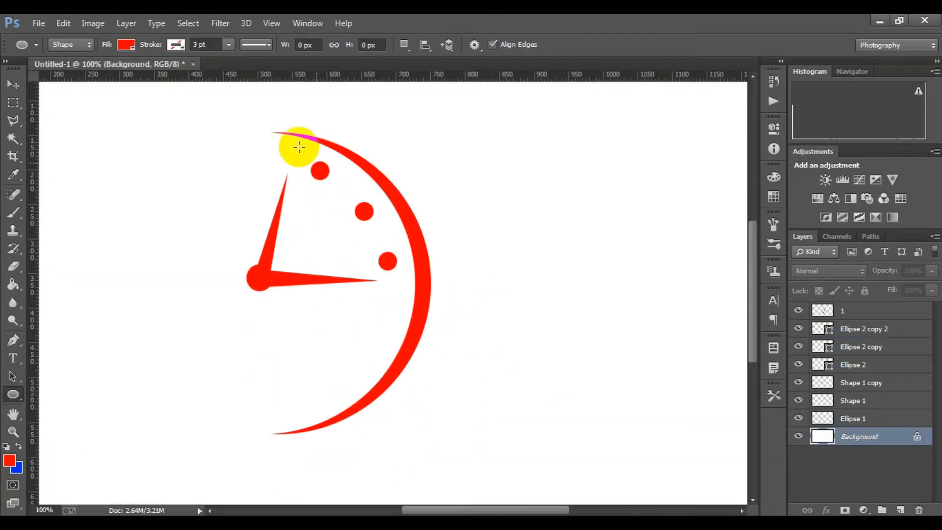
left_click(853, 364)
left_click(863, 347, "shift")
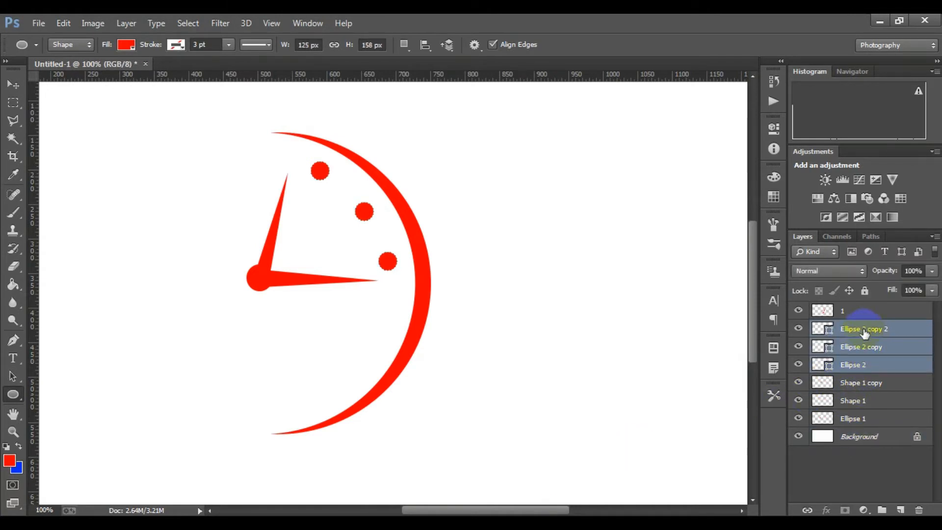
right_click(864, 334)
left_click(652, 183)
key("ctrl+g")
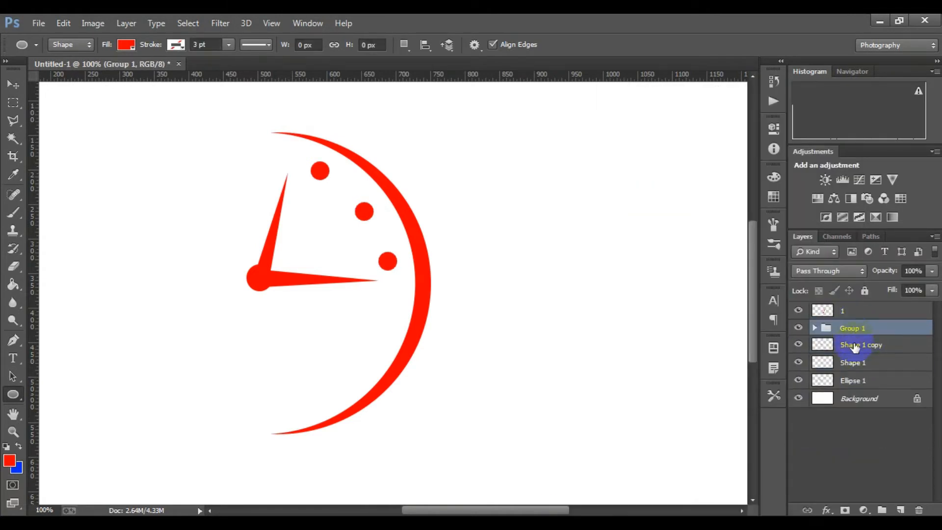
Group the two hand layers with the hub layer, and put the crescent layer in a group of its own
left_click(853, 345)
left_click(862, 380, "shift")
key("ctrl+g")
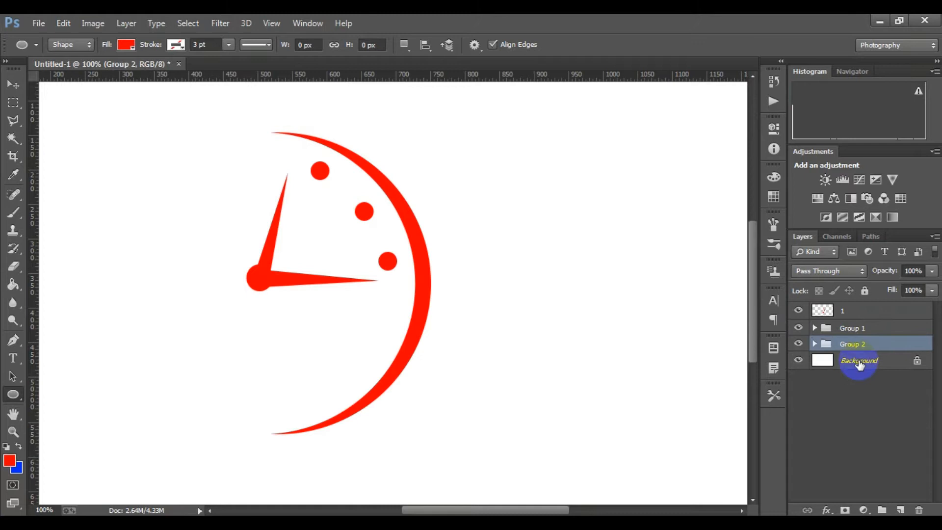
left_click(863, 312)
key("ctrl+g")
left_click(814, 311)
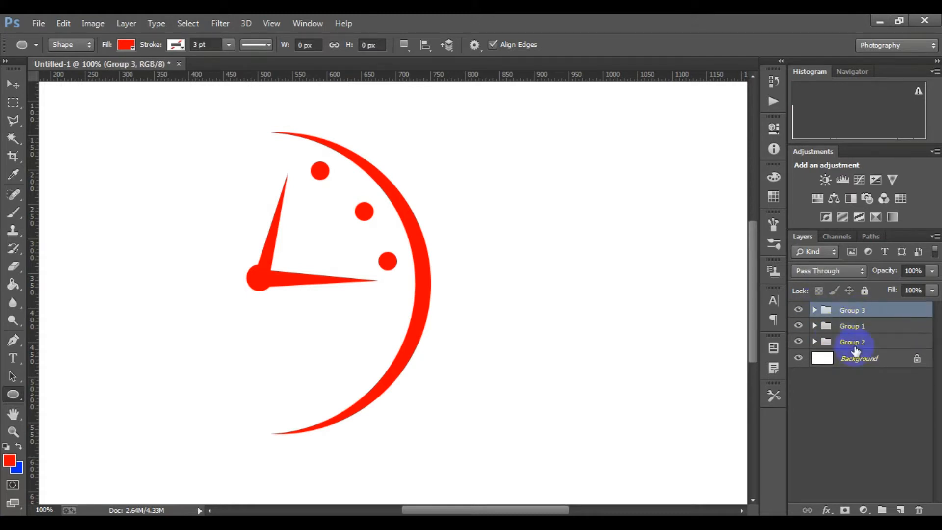
left_click_drag(859, 343, 862, 337)
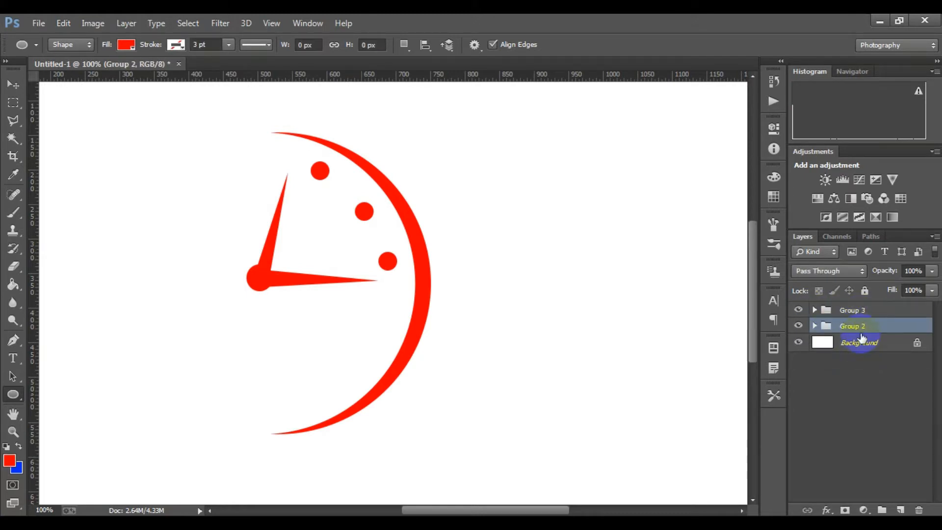
key("ctrl+z")
Scale the three clock groups together to about 49% and move them about 271 px left and 43 px up
left_click(867, 361)
scroll(421, 316, "down", 1)
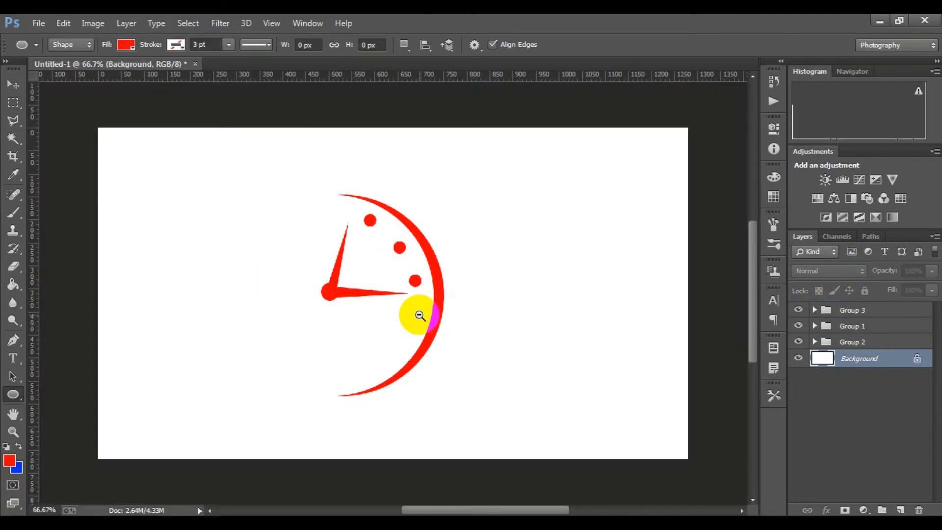
left_click(861, 311, "shift")
left_click(859, 359, "ctrl")
key("ctrl+t")
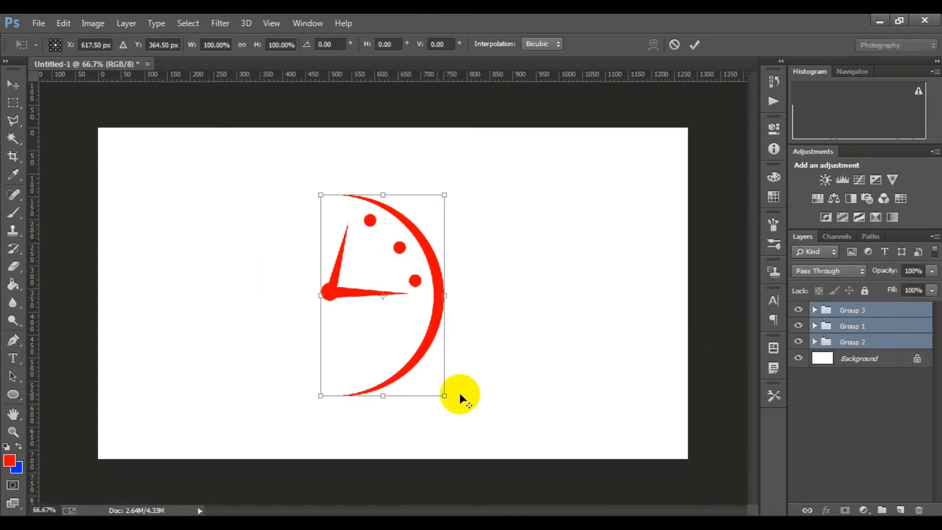
left_click_drag(458, 393, 399, 357)
left_click_drag(388, 324, 267, 302)
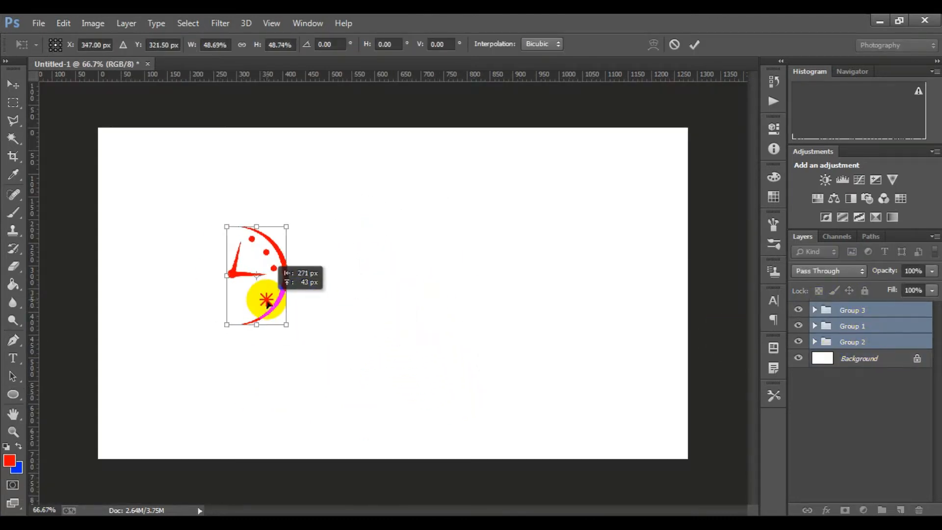
left_click(694, 45)
Add the red text "HOURS" in 12 pt Eras Demi ITC, below and to the right of the clock
scroll(341, 290, "up", 1)
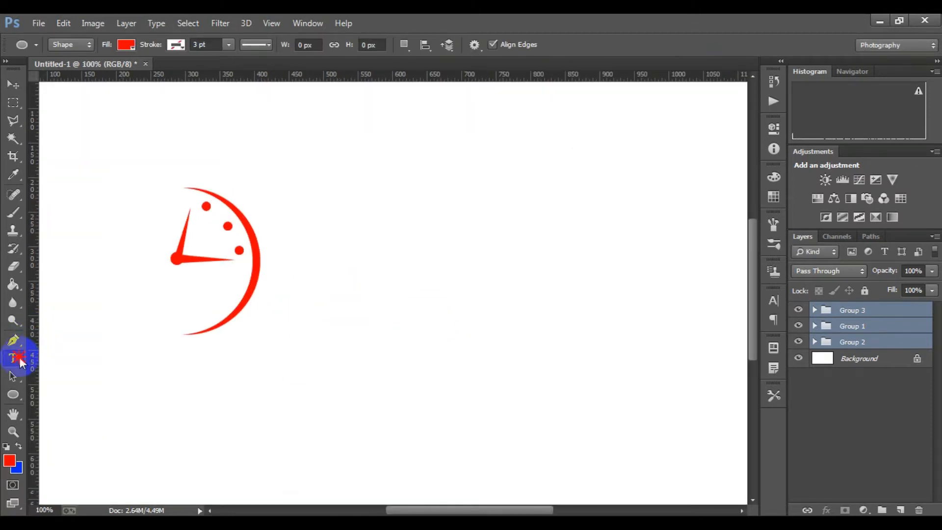
left_click(15, 358)
left_click(303, 364)
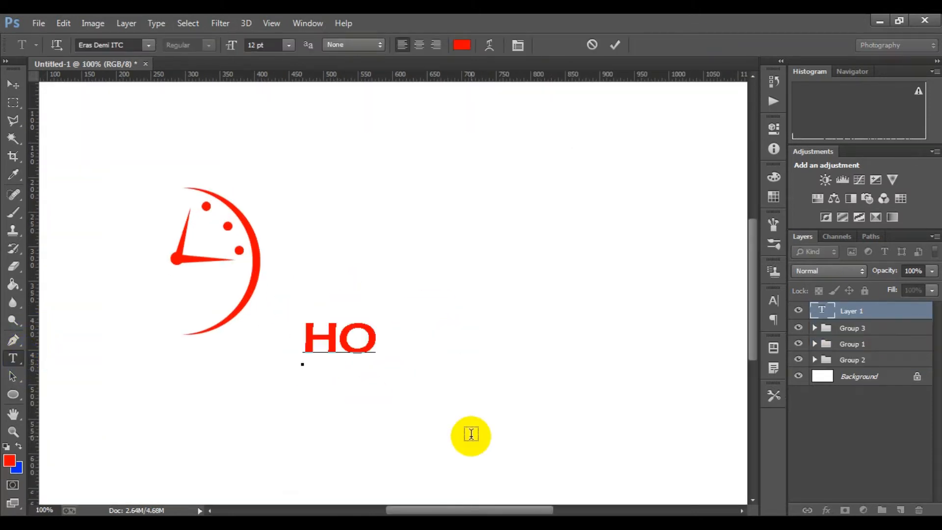
type("HOURS")
left_click(614, 46)
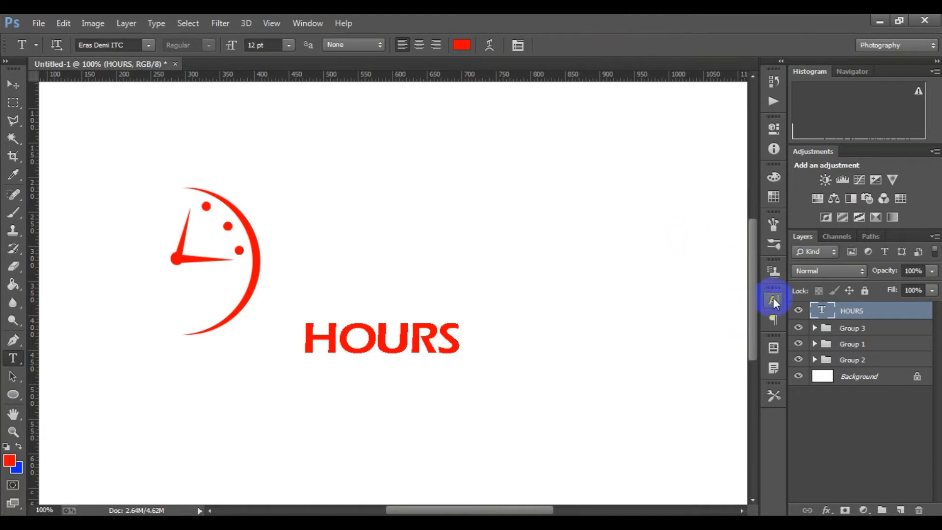
Change the font of the HOURS text to Felix Titling
left_click(773, 301)
left_click(685, 307)
left_click(763, 131)
key("Up")
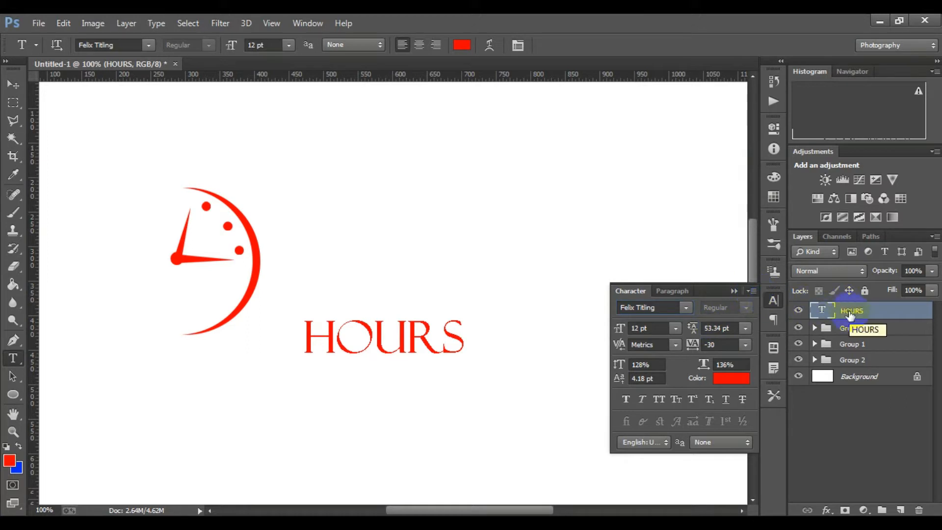
Enlarge the HOURS text to about 257% and move it beside the clock so the H overlaps the crescent's right edge
key("ctrl+t")
left_click_drag(468, 360, 590, 401)
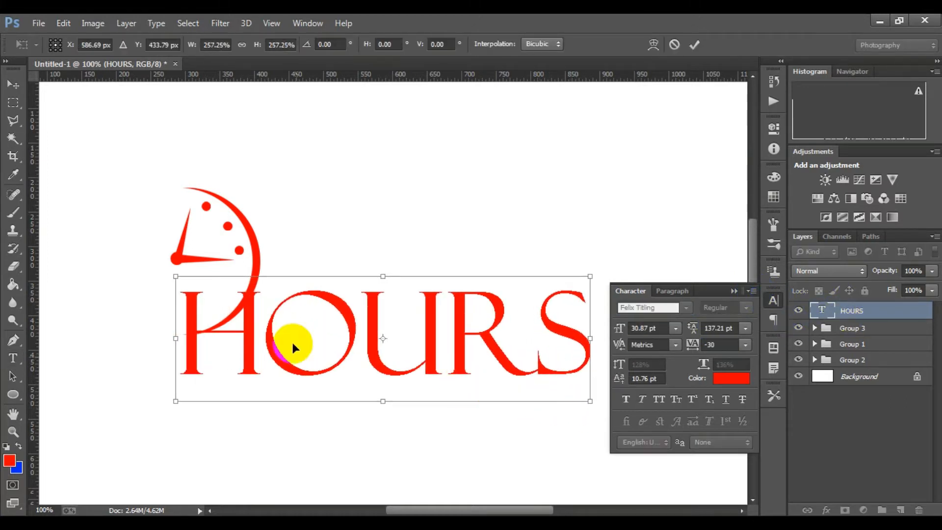
left_click_drag(293, 348, 359, 277)
left_click(694, 44)
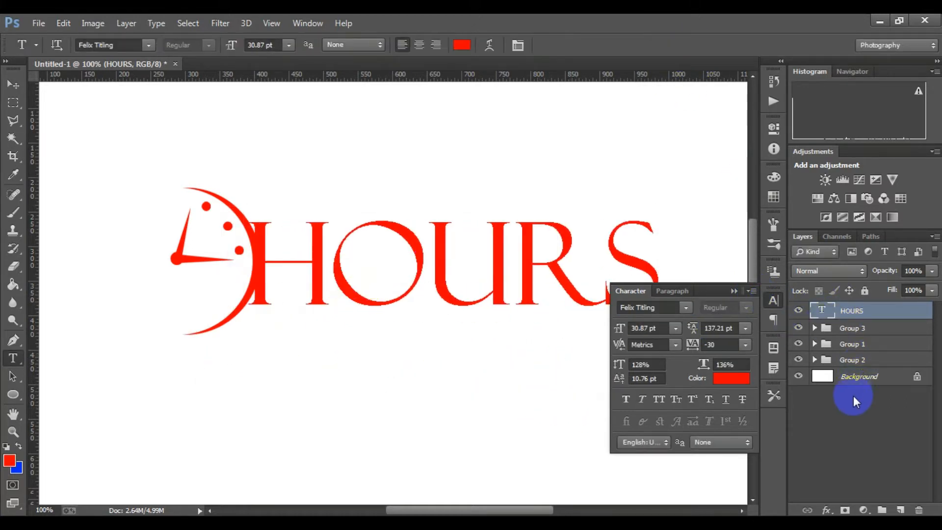
left_click(852, 379)
left_click(733, 291)
Scale the three clock groups together to about 178% and position them at about X 312, Y 324.5 px, over the H's left stem
scroll(485, 299, "down", 2)
scroll(370, 254, "up", 1)
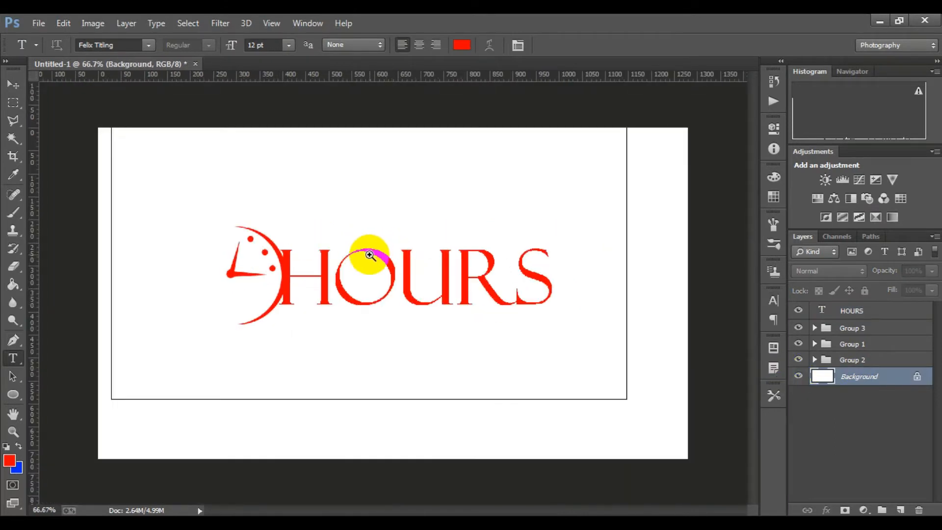
scroll(370, 254, "up", 1)
left_click(858, 361)
left_click(868, 341, "shift")
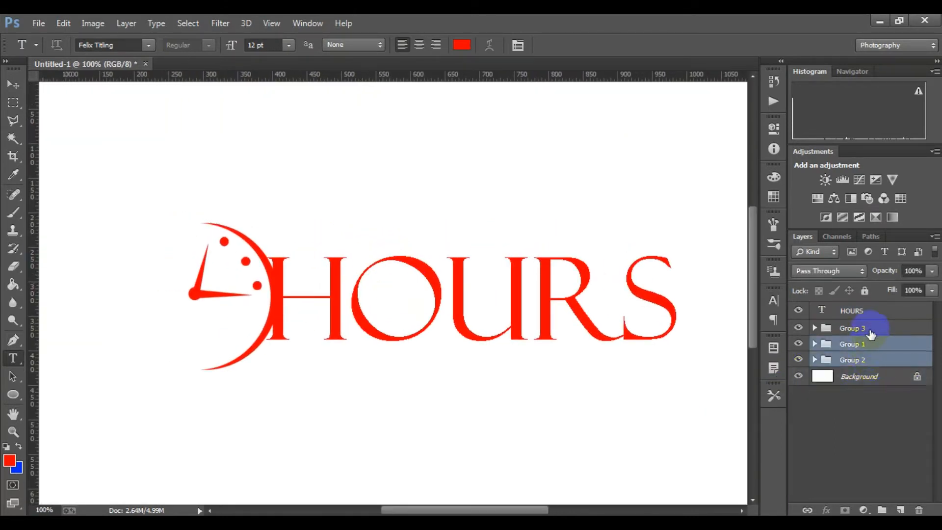
left_click(870, 334, "shift")
key("ctrl+t")
left_click_drag(273, 370, 312, 427)
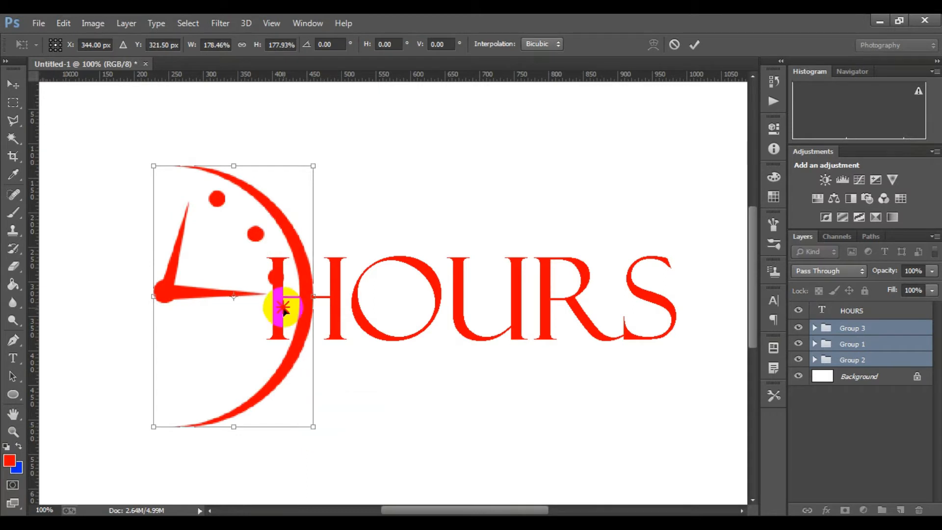
left_click_drag(283, 308, 261, 306)
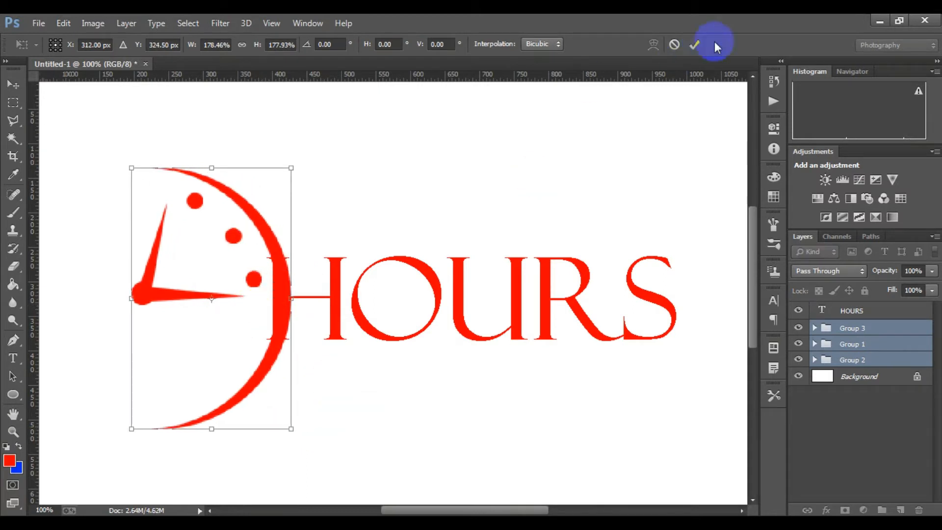
left_click(694, 45)
left_click(856, 378)
Rasterize the HOURS text layer
scroll(510, 330, "down", 1)
scroll(387, 279, "down", 1)
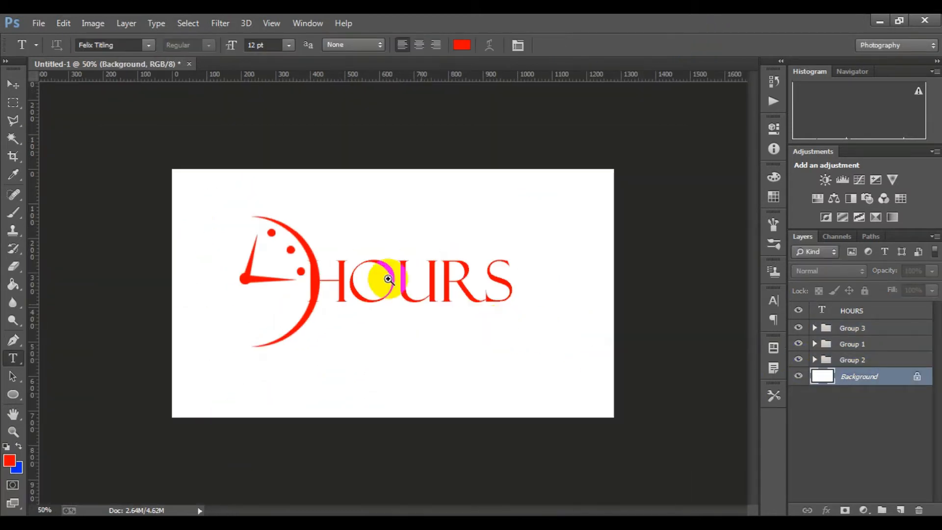
scroll(369, 254, "up", 1)
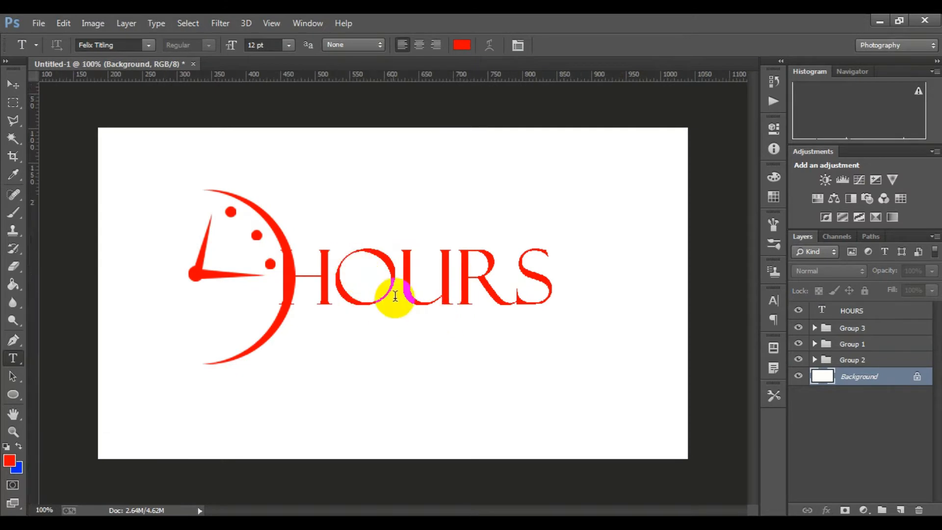
scroll(389, 294, "up", 1)
left_click(888, 313)
right_click(890, 316)
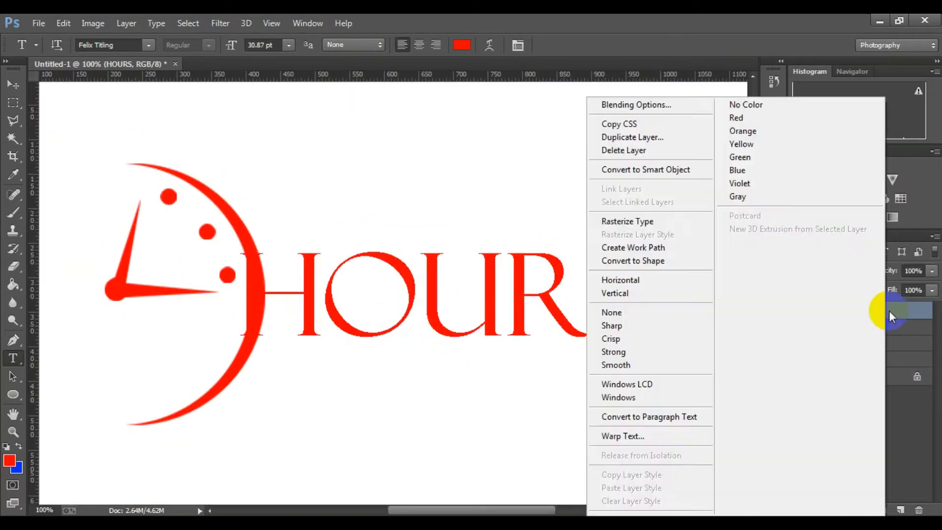
left_click(651, 221)
Delete the H's left stem where it overlaps the crescent using a rectangular selection, then clear the selection
scroll(368, 281, "up", 1)
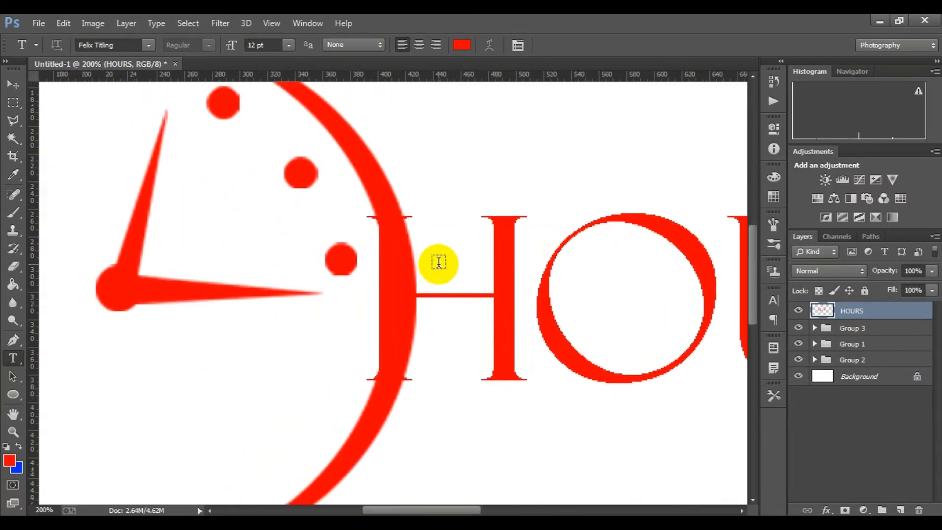
left_click(12, 104)
left_click_drag(344, 176, 412, 430)
key("Delete")
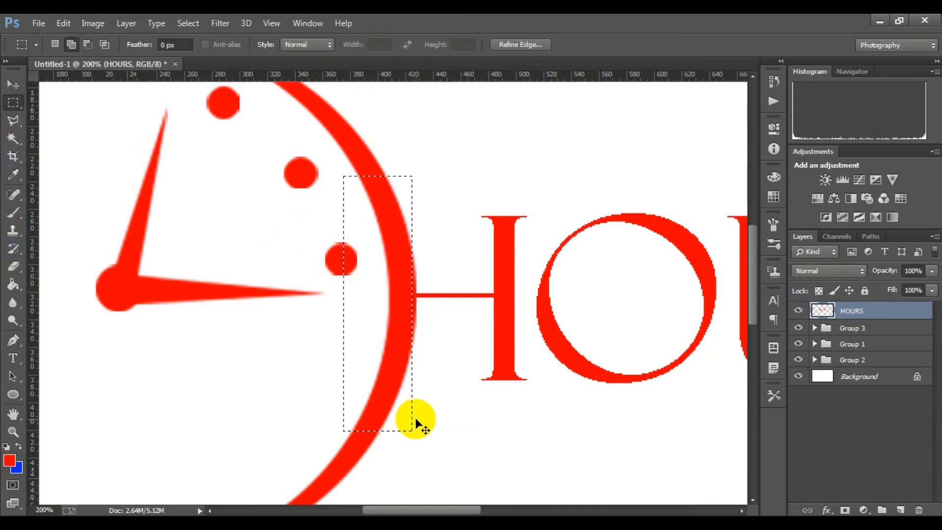
key("ctrl+d")
Select the whole letter O of HOURS with combined rectangular marquees, leaving out the neighbouring H and U
scroll(420, 329, "down", 4)
left_click(372, 295)
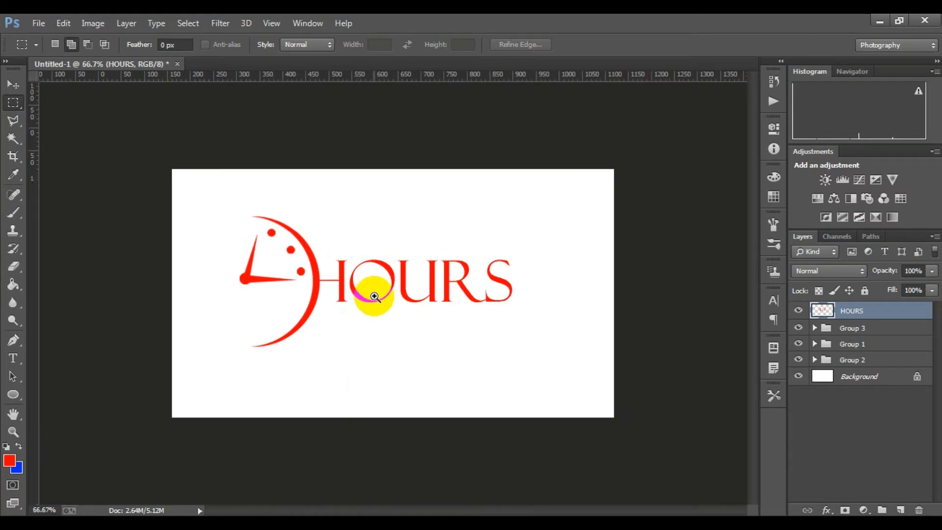
left_click(371, 299)
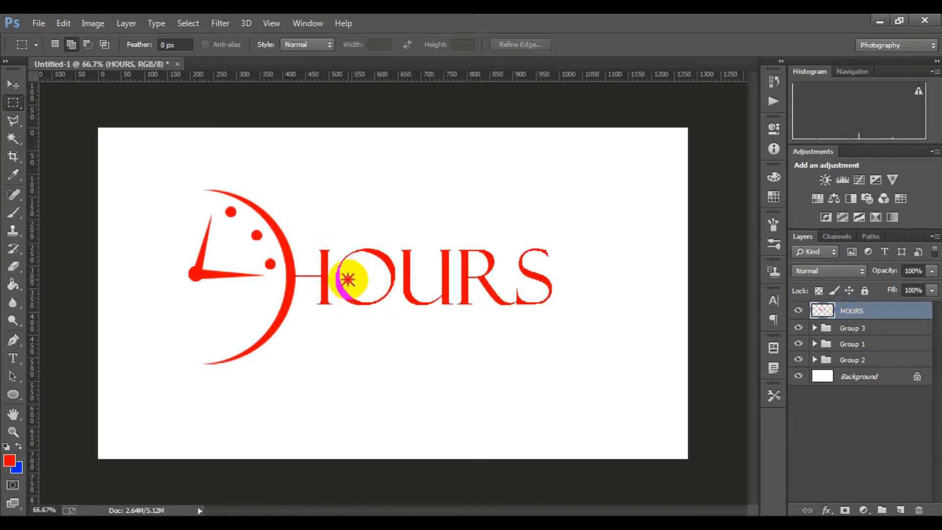
left_click(348, 279)
left_click_drag(338, 195, 418, 311)
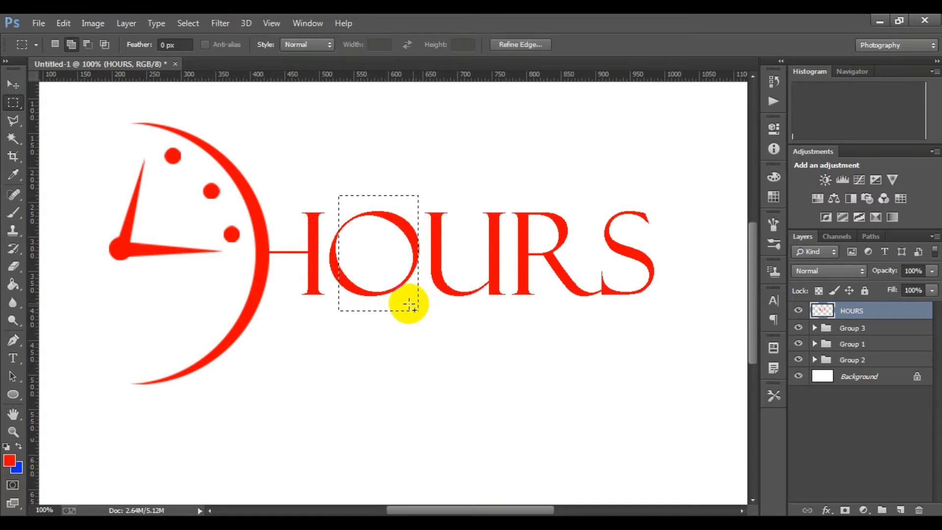
scroll(343, 220, "down", 3)
scroll(333, 183, "up", 1)
left_click_drag(325, 159, 362, 278)
left_click_drag(475, 134, 505, 267)
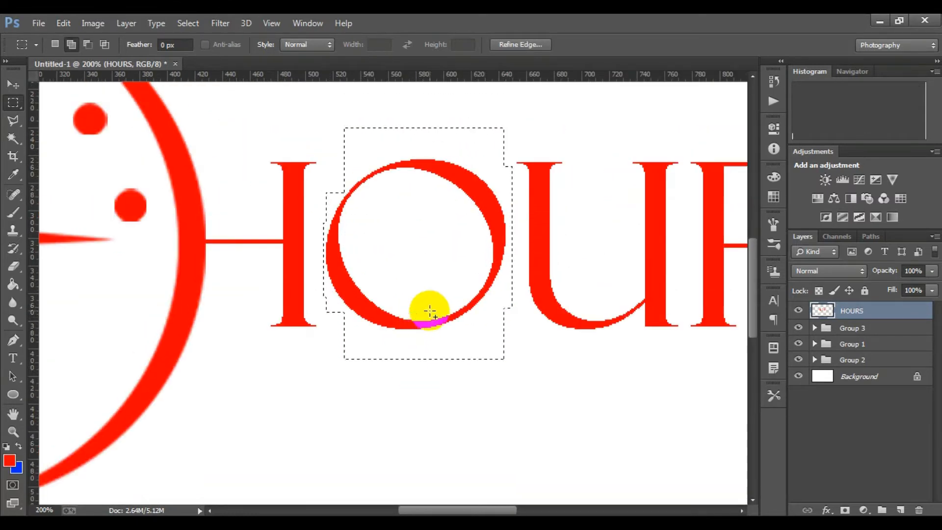
Set the background colour to orange, recolour the selected letter O with it, and clear the selection
left_click(18, 469)
left_click(643, 342)
mouse_move(643, 342)
left_mouse_down()
mouse_move(652, 330)
mouse_move(652, 342)
left_mouse_up()
left_click(759, 173)
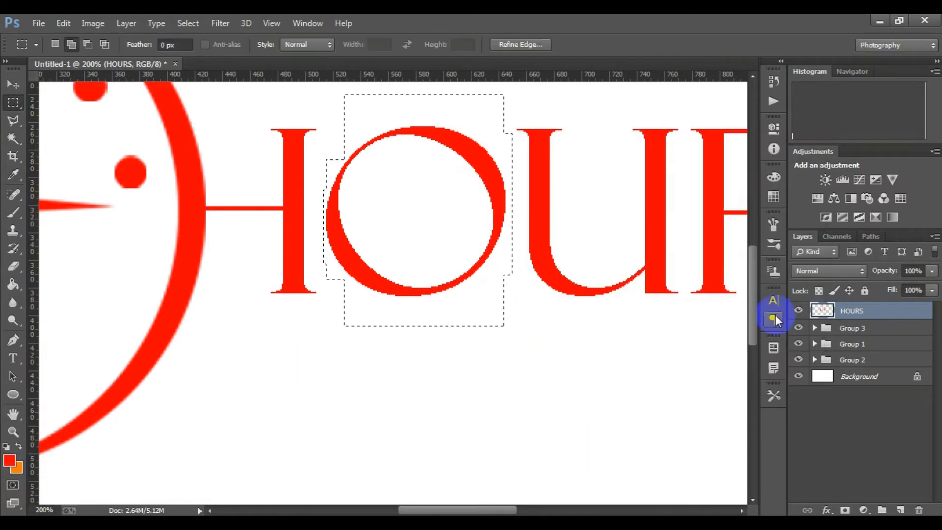
key("ctrl+shift+BackSpace")
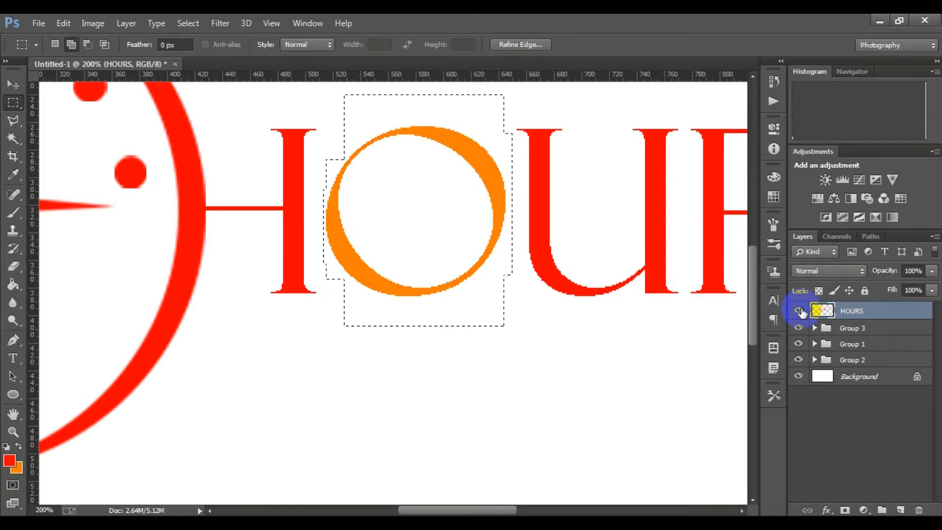
key("ctrl+d")
left_click_drag(629, 305, 360, 330)
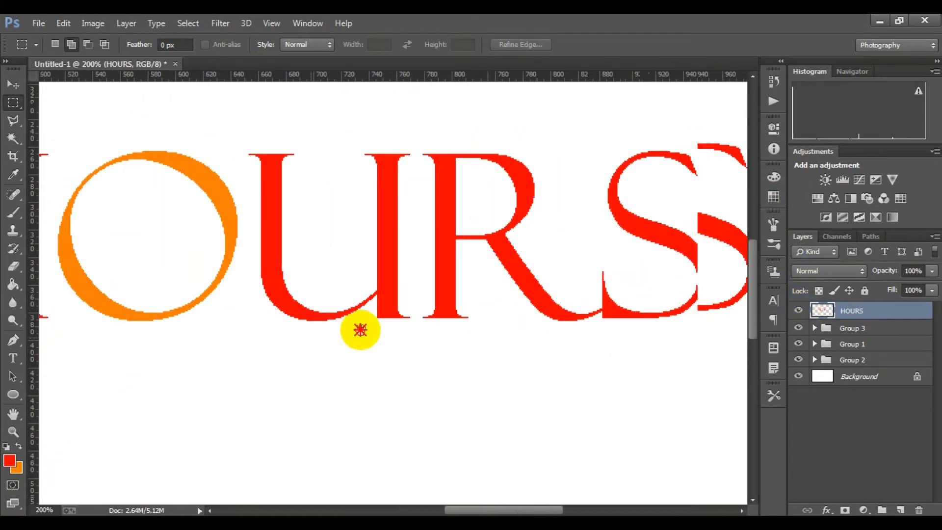
Select the letters U, R and S of HOURS with a rectangular marquee, recolour them black, and clear the selection
key("ctrl+minus")
left_click_drag(449, 305, 410, 314)
key("ctrl+plus")
left_click_drag(366, 275, 465, 304)
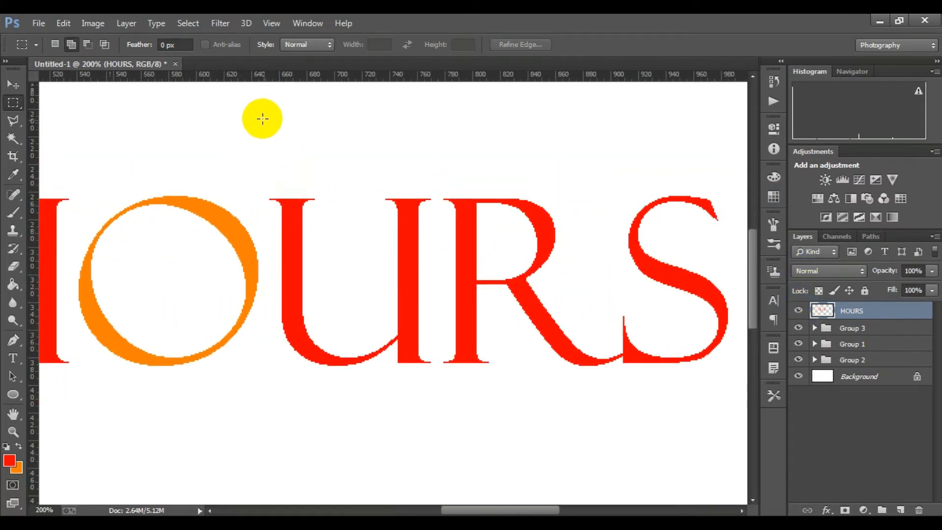
left_click_drag(265, 118, 733, 400)
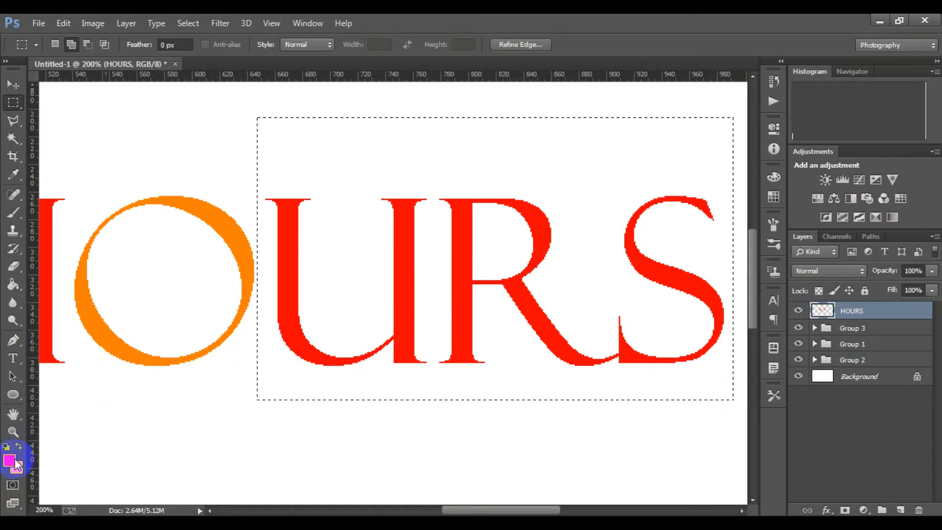
left_click(10, 460)
left_click_drag(460, 344, 438, 375)
key("Return")
key("x")
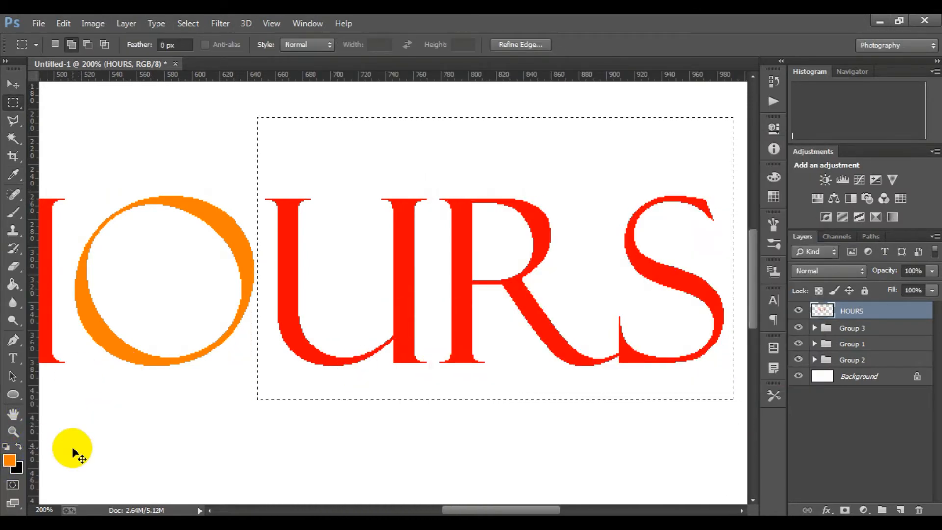
key("ctrl+BackSpace")
key("ctrl+d")
Combine Group 1, Group 2 and Group 3, which hold the clock parts, into one new layer group
left_click_drag(322, 330, 619, 318)
left_click(368, 258, "alt")
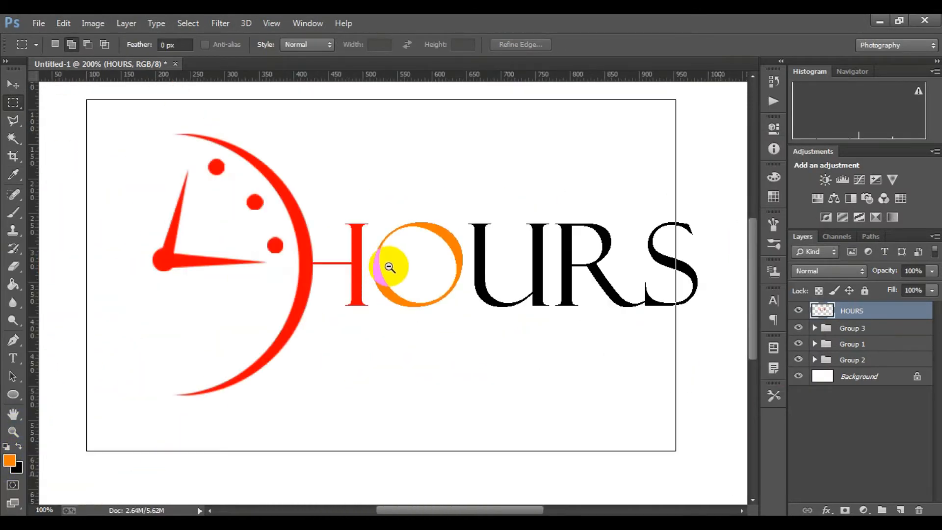
left_click(388, 267, "alt")
left_click(317, 268, "alt")
left_click(311, 269)
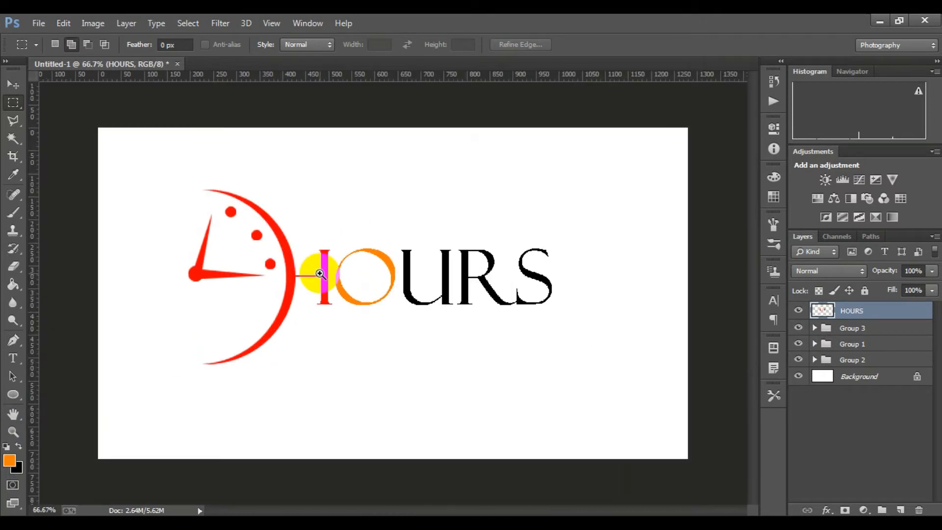
left_click(852, 360, "ctrl")
left_click(854, 348, "ctrl")
left_click(858, 328, "ctrl")
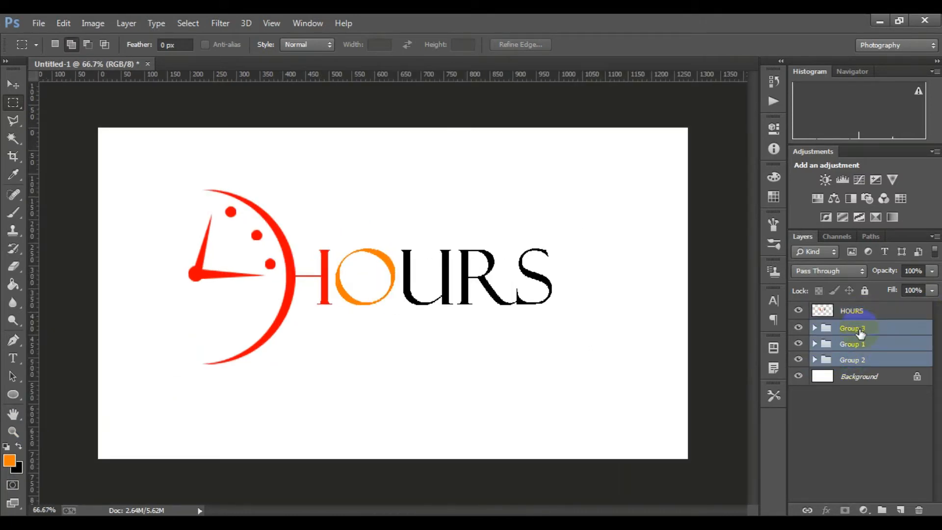
double_click(864, 329)
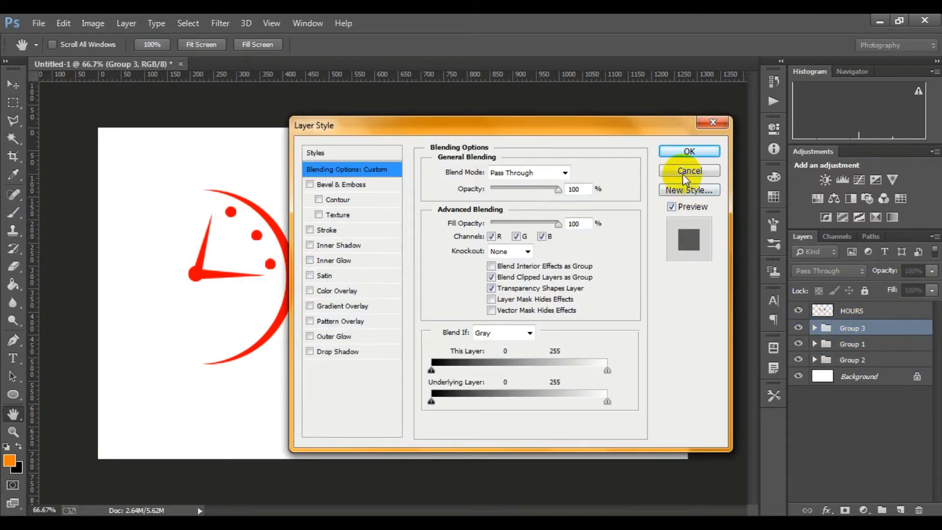
left_click(684, 178)
left_click(853, 344, "ctrl")
left_click(858, 359, "ctrl")
key("ctrl+g")
Apply a black Color Overlay to the new group holding all the clock parts
right_click(853, 327)
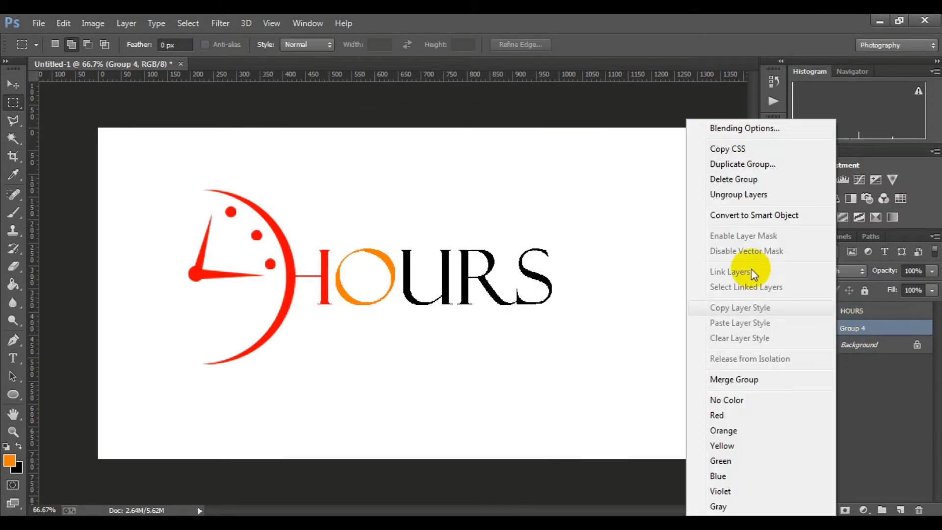
left_click(744, 128)
left_click_drag(631, 95, 650, 98)
left_click(500, 269)
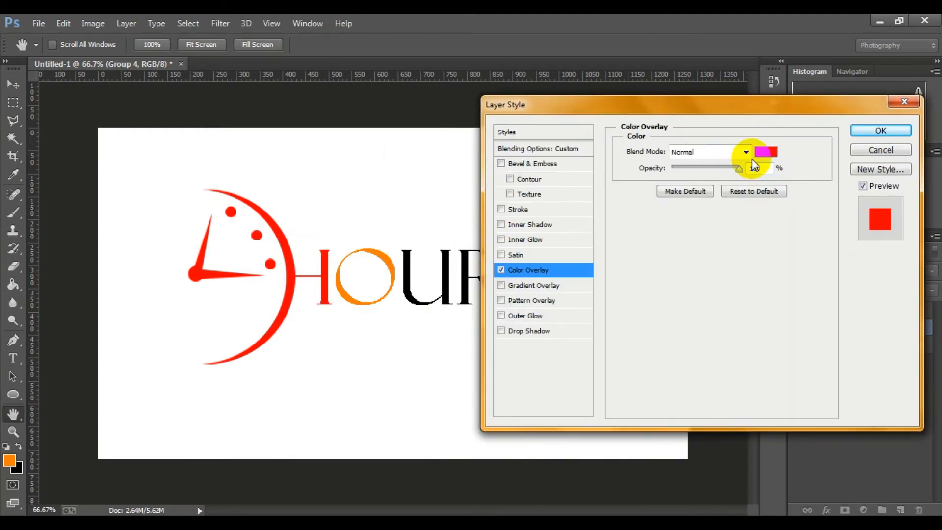
left_click(764, 153)
left_click(450, 354)
left_click(876, 133)
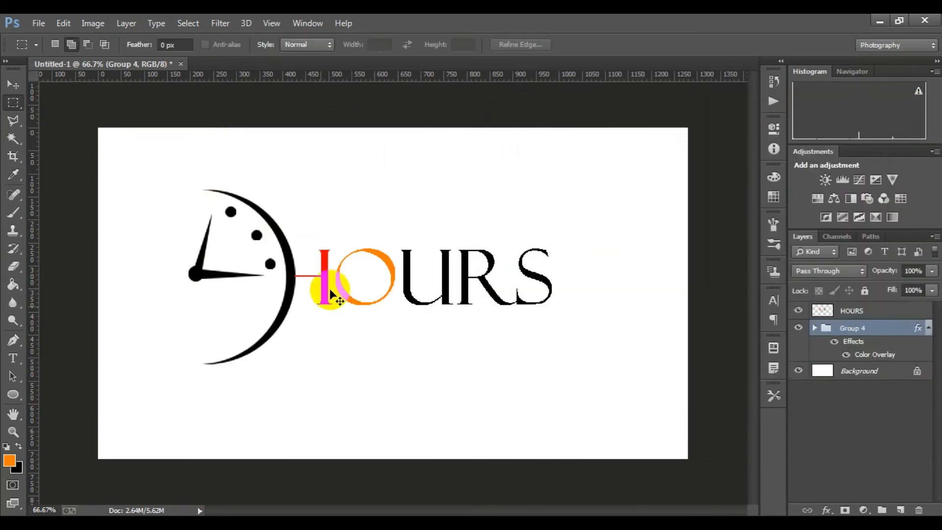
Select the letter H on the HOURS layer with a rectangular marquee and recolour it black
scroll(346, 279, "up", 1)
scroll(241, 324, "up", 1)
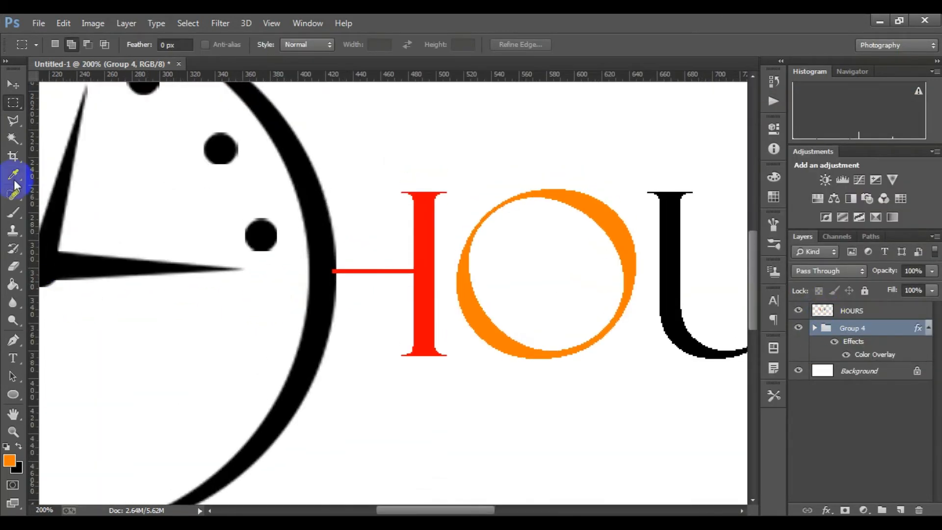
left_click(843, 316)
left_click_drag(287, 115, 451, 405)
key("Delete")
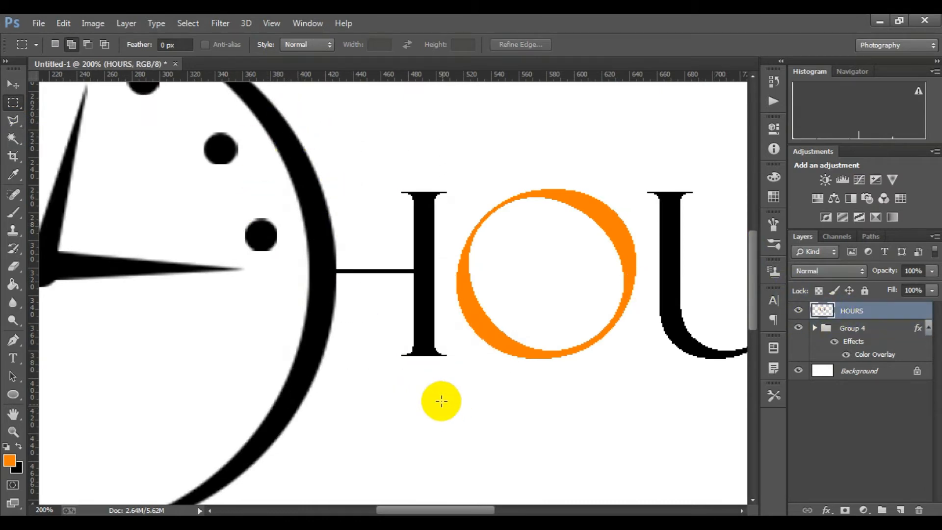
Draw an orange ellipse over the letter O and enlarge it to about 118 by 116 px to fill the letter
scroll(551, 311, "down", 3)
scroll(358, 294, "up", 2)
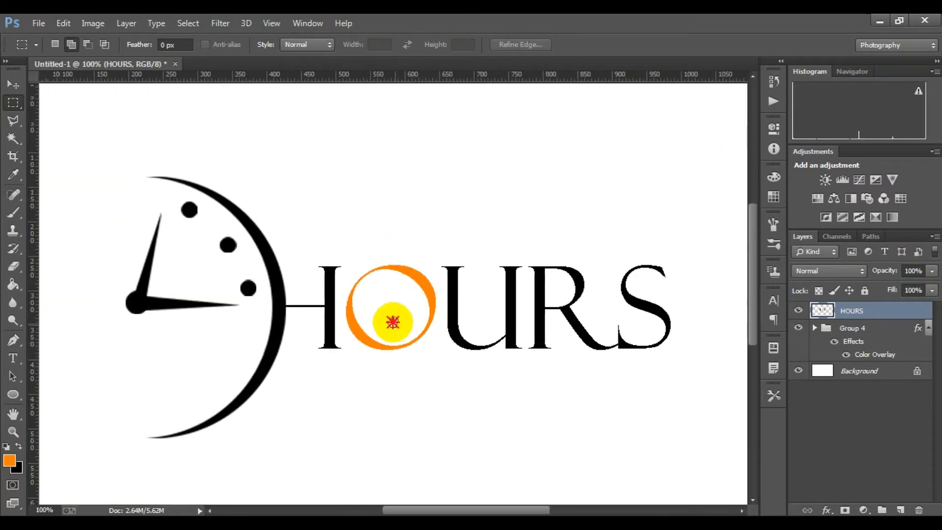
scroll(392, 322, "up", 1)
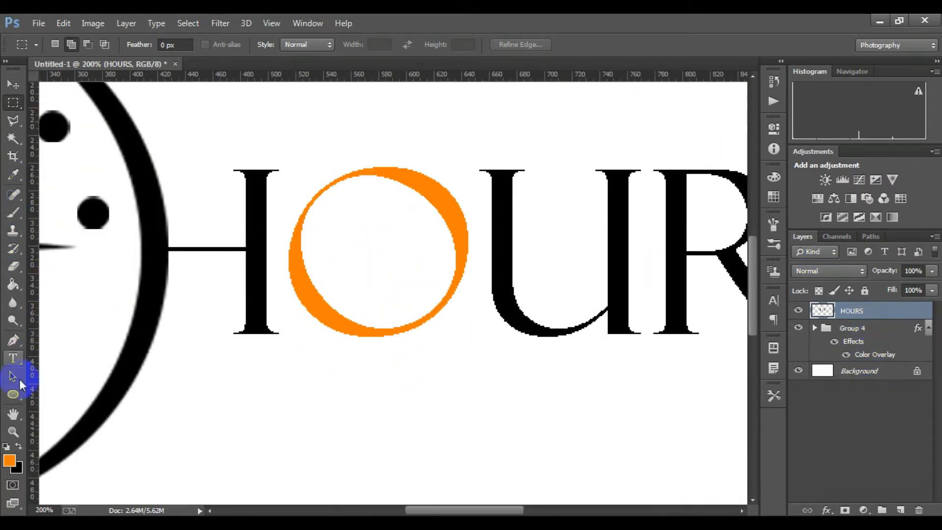
left_click(13, 393)
left_click_drag(323, 181, 456, 331)
key("ctrl+t")
key("ctrl+plus")
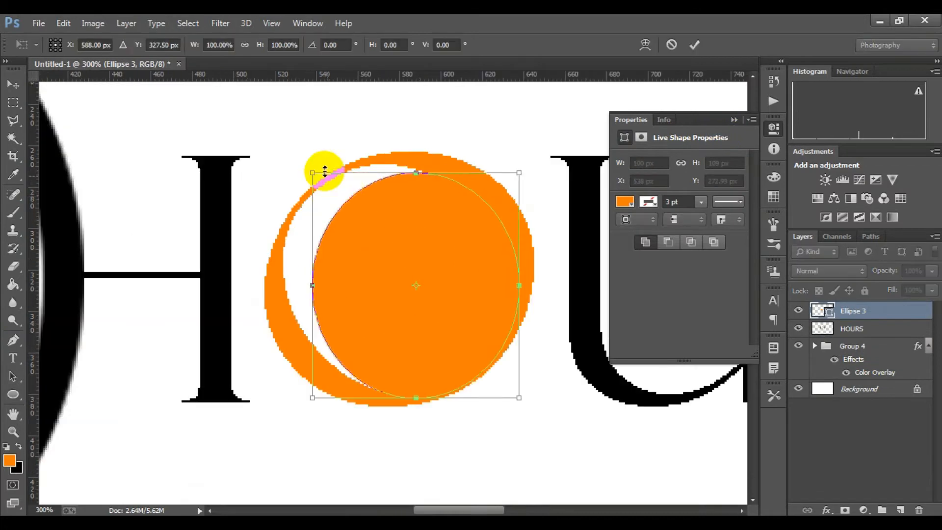
left_click_drag(316, 169, 275, 151)
left_click(693, 44)
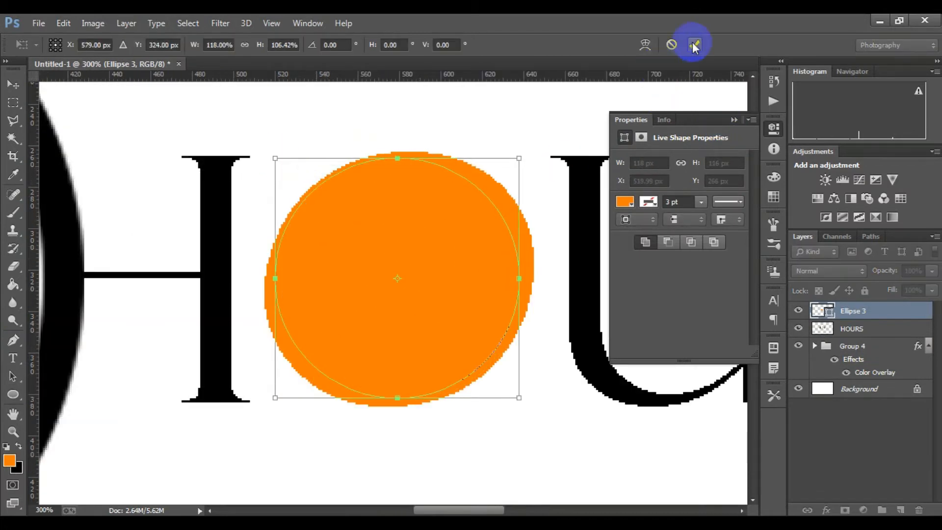
Rasterize the orange ellipse's shape layer
left_click(320, 348, "alt")
right_click(847, 310)
left_click(658, 204)
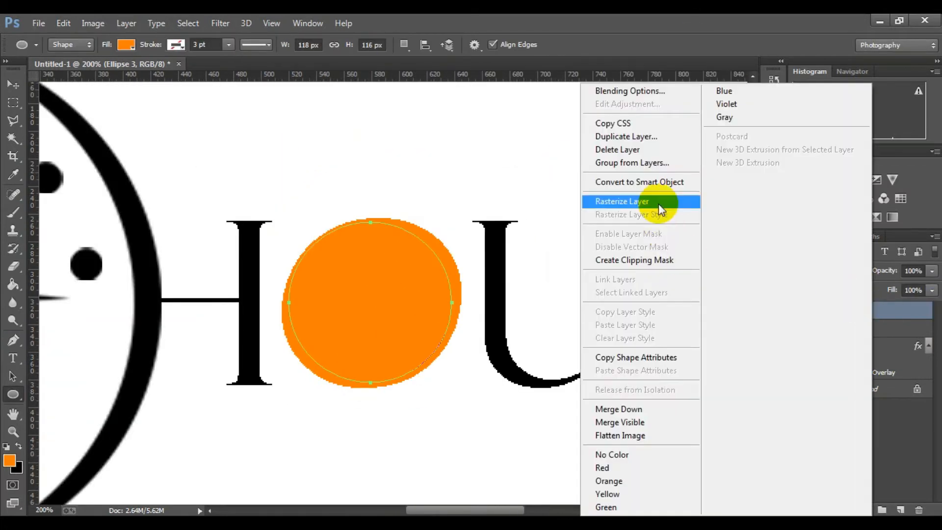
left_click(734, 119)
left_click(873, 348)
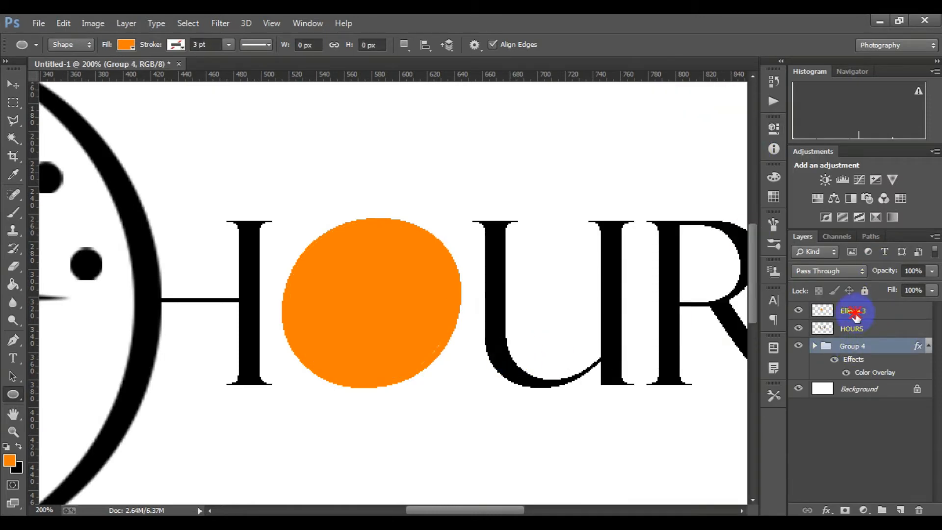
Scale the orange ellipse to about 102% width and 104% height so it fits the height of the letters
left_click(828, 312)
key("ctrl+t")
scroll(415, 352, "up", 2)
left_click_drag(474, 399, 476, 405)
scroll(414, 384, "up", 3)
left_click_drag(147, 165, 141, 157)
left_click(692, 44)
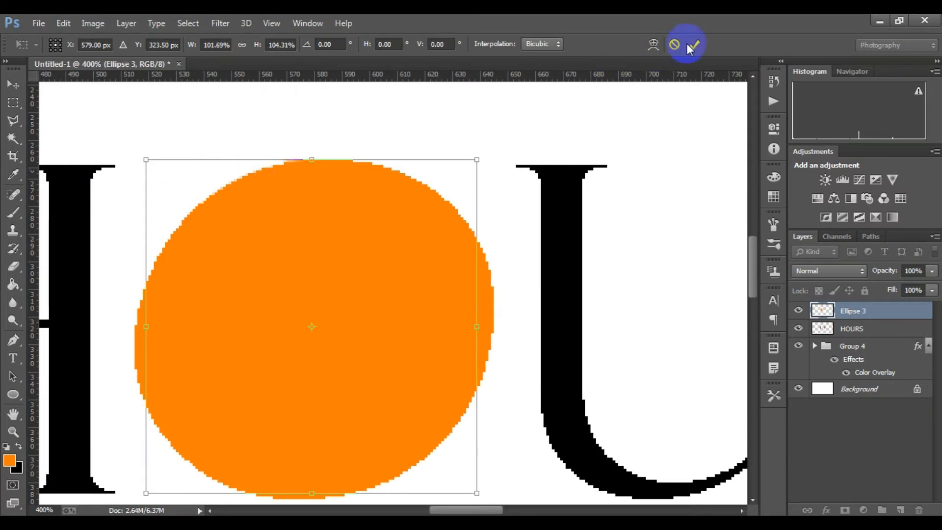
Hide the ellipse layer, delete the original letter O from the HOURS layer, and show the ellipse again
key("u")
scroll(462, 359, "down", 2)
scroll(462, 358, "down", 3)
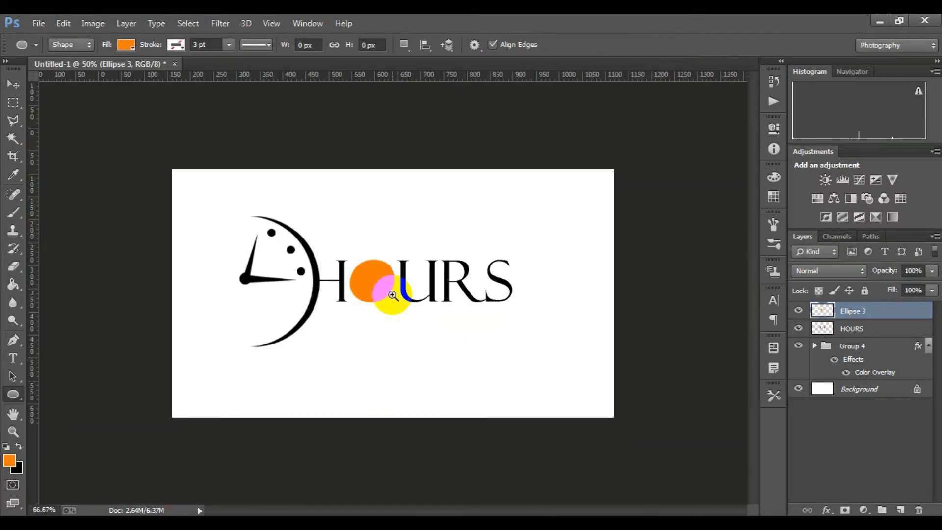
scroll(389, 295, "up", 3)
left_click(873, 317)
left_click(851, 328)
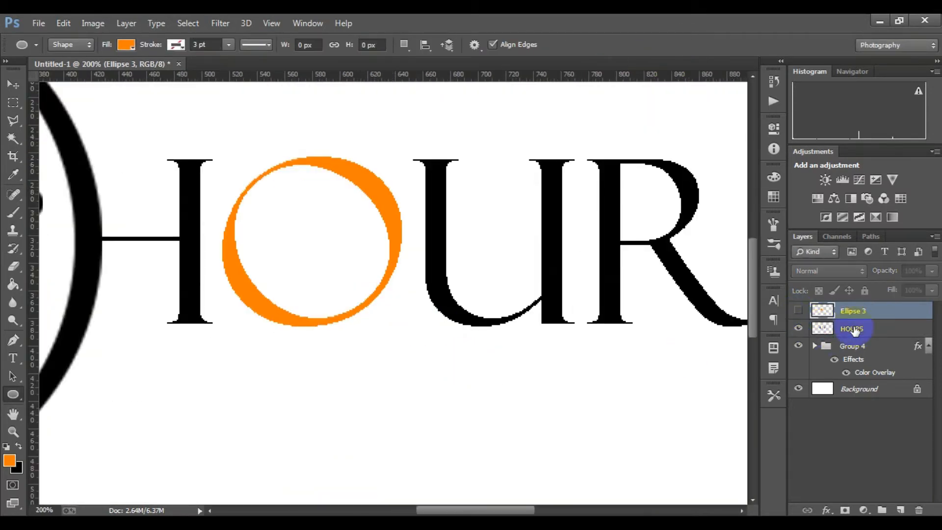
left_click(8, 106)
left_click_drag(221, 139, 408, 350)
key("Delete")
key("ctrl+d")
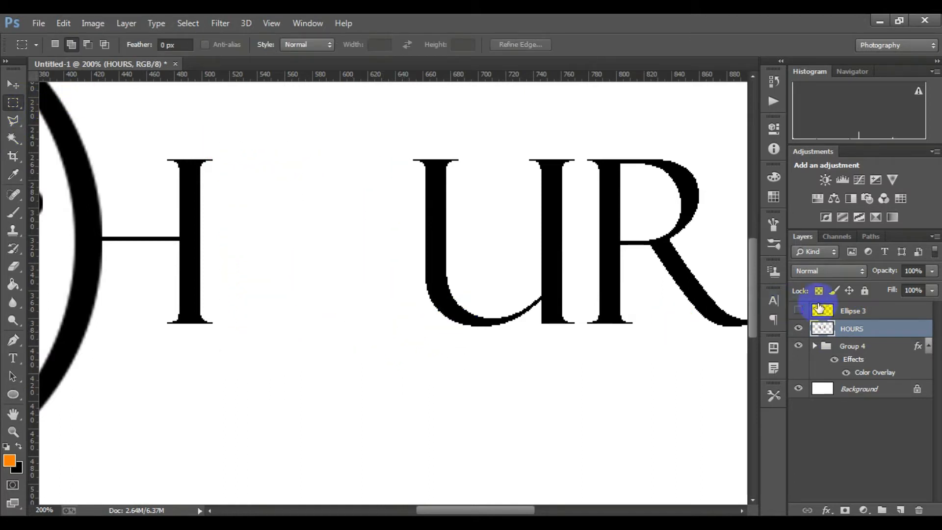
left_click(798, 310)
Enlarge the orange circle to about 109% and centre it between the letters H and U
key("ctrl+minus")
key("ctrl+minus")
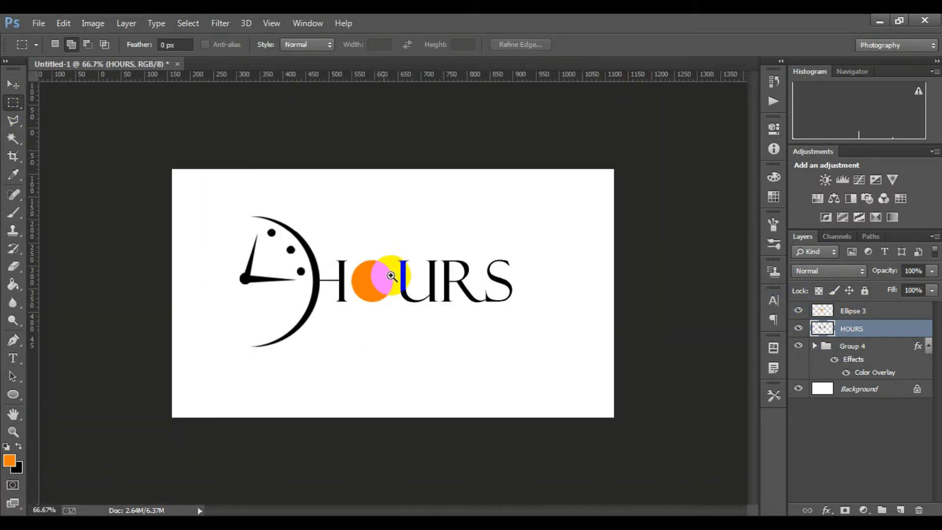
key("ctrl+plus")
key("ctrl+plus")
left_click(828, 310)
key("ctrl+t")
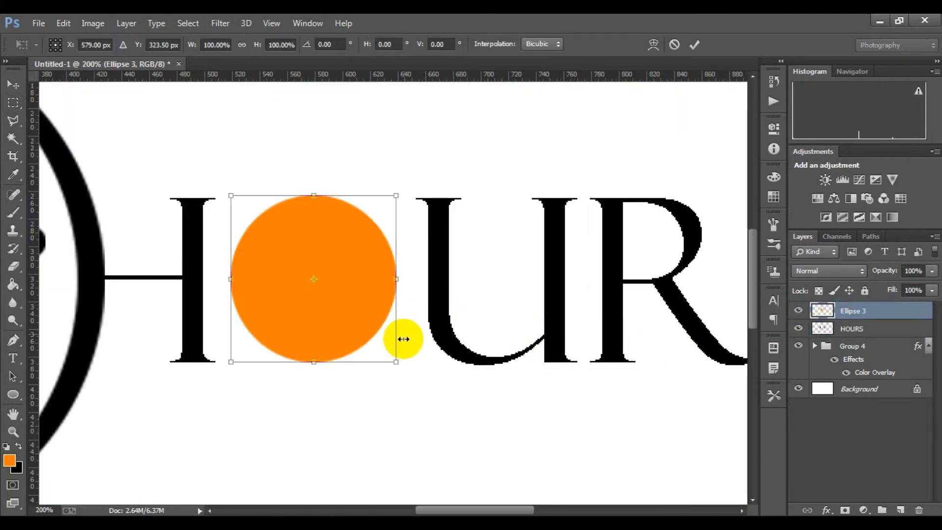
left_click_drag(396, 361, 409, 371)
left_click_drag(370, 318, 372, 316)
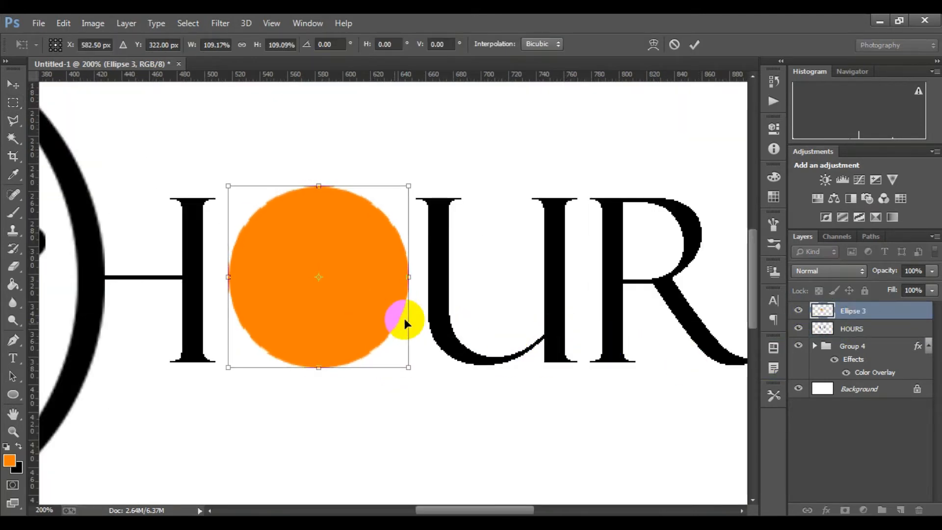
left_click(694, 45)
Expand Group 4 and toggle the visibility of Group 2 inside it to check that it holds the clock hands
left_click(857, 347)
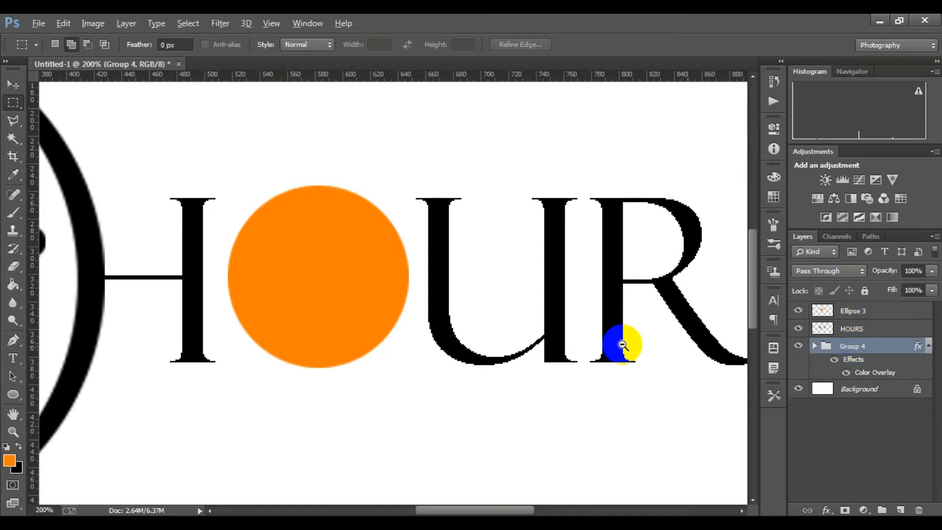
left_click(622, 345, "alt")
left_click(622, 344, "alt")
key("alt+space")
left_click(816, 346)
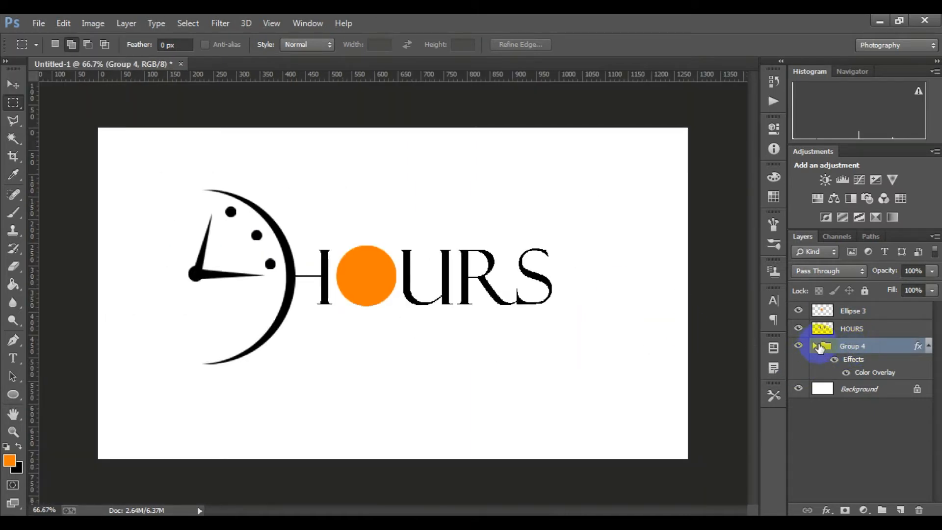
left_click(816, 346)
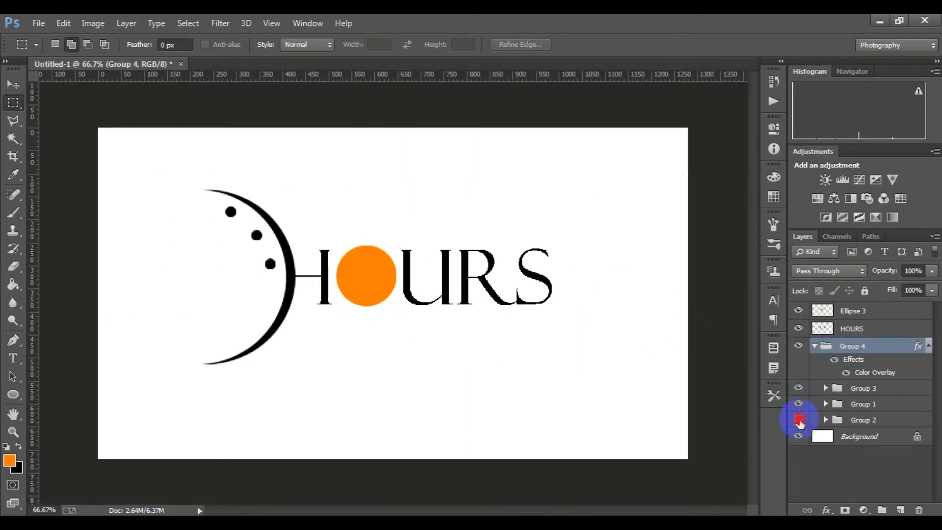
left_click(798, 419)
left_click(853, 420)
Try to copy the clock hands with a rectangular selection and paste them as a new layer, and undo the paste
left_click_drag(145, 159, 305, 385)
key("ctrl+d")
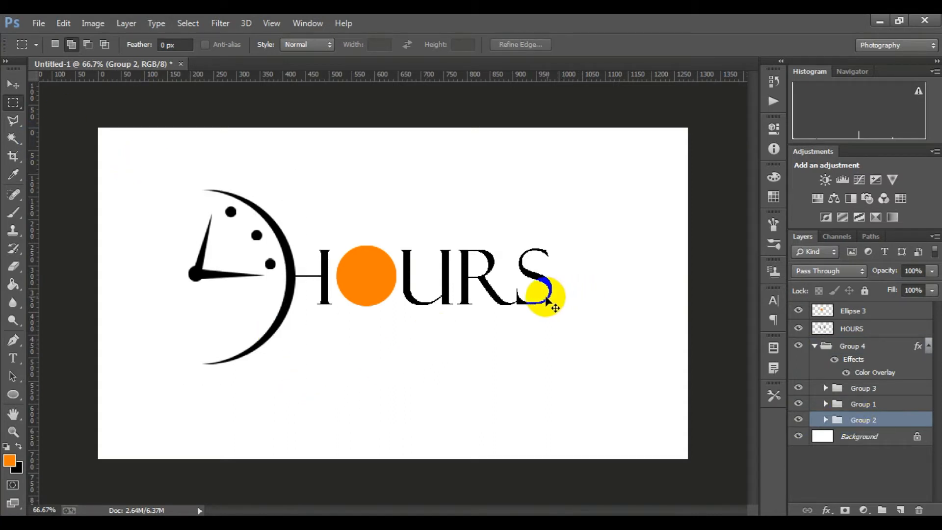
key("ctrl+v")
key("ctrl+z")
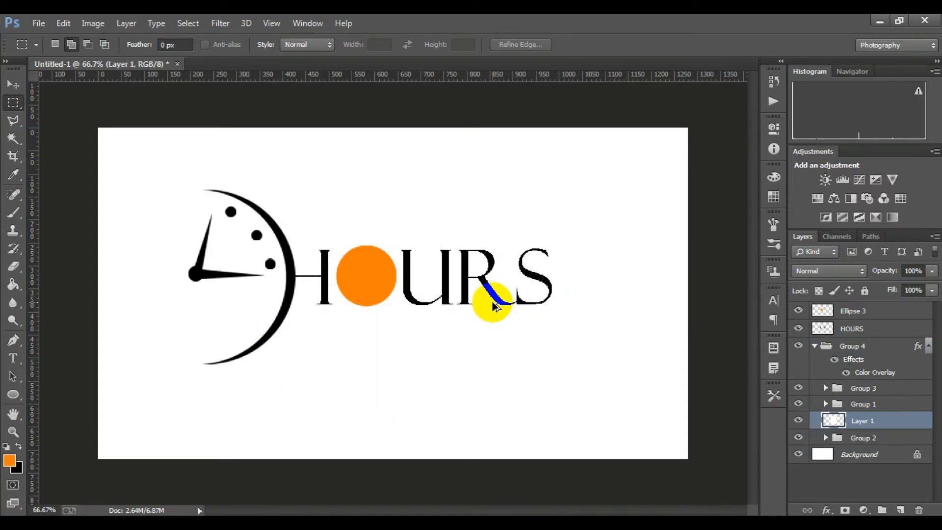
Duplicate the clock hands group, Group 2, and place the copy above all the other layers
left_click(858, 420)
left_click(826, 420)
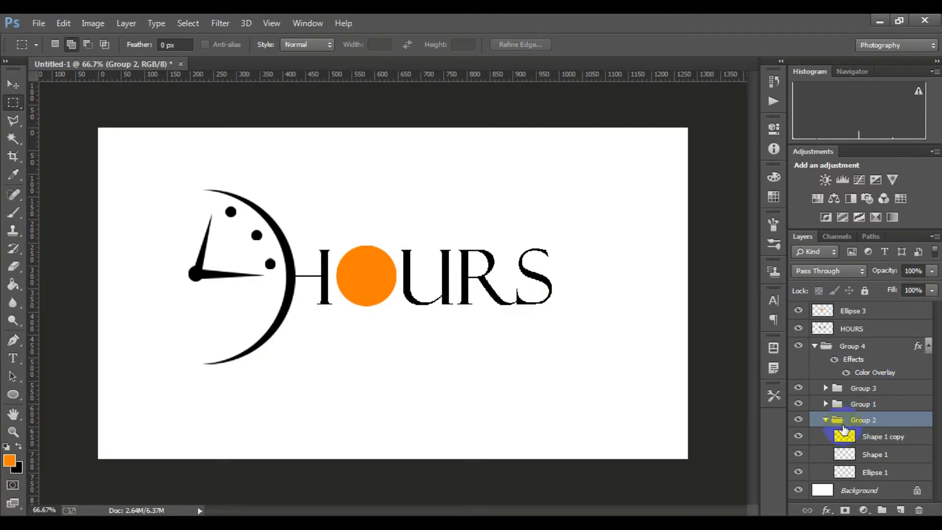
left_click(826, 420)
right_click(849, 422)
left_click(849, 425)
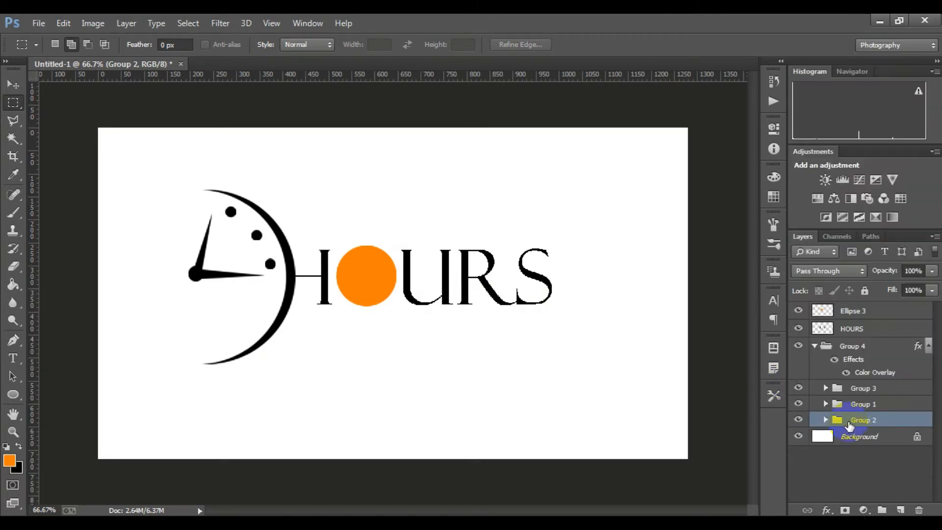
left_click_drag(857, 423, 851, 307)
Move the copied clock hands onto the orange circle and scale them down to about 36% to fit inside it
key("ctrl+t")
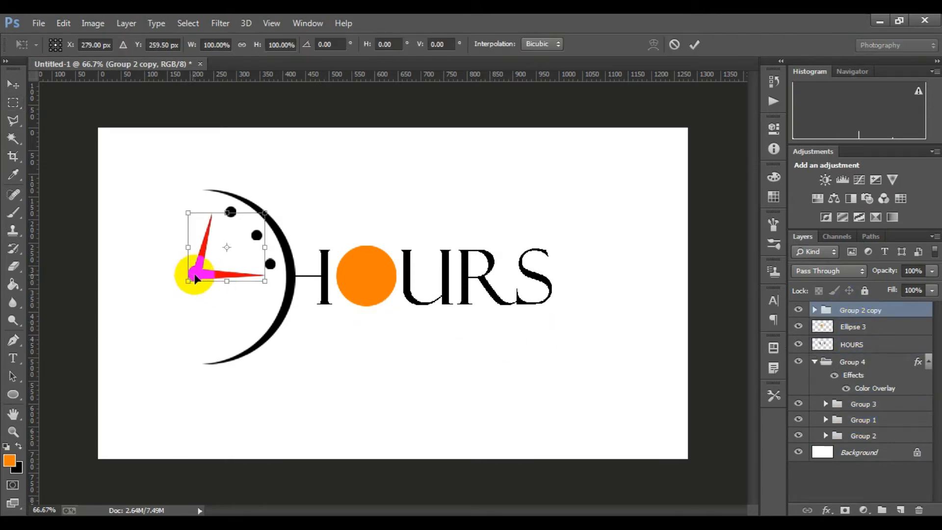
left_click_drag(202, 278, 347, 291)
scroll(343, 272, "up", 2)
left_click_drag(585, 394, 509, 346)
left_click_drag(447, 322, 444, 339)
left_click_drag(514, 353, 507, 348)
left_click_drag(441, 330, 441, 327)
left_click(694, 44)
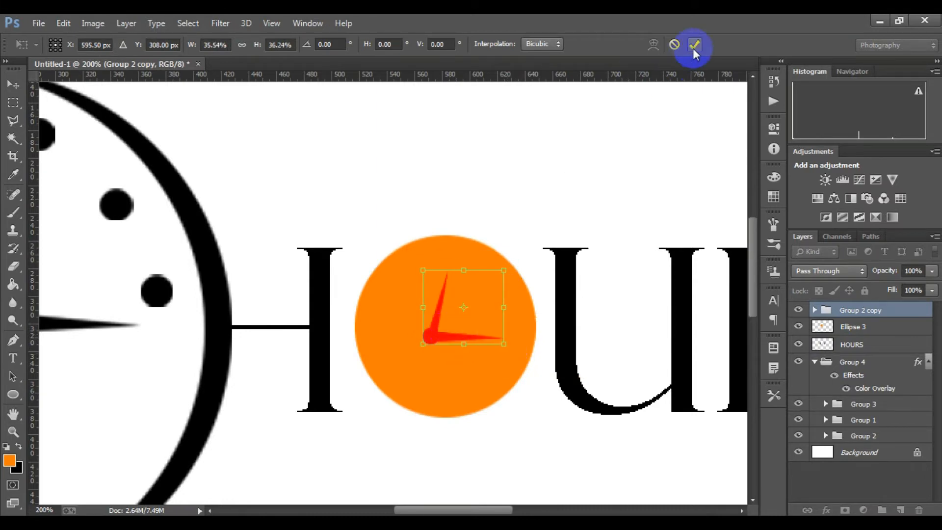
Try to delete the copied clock hands, and undo the deletion
right_click(867, 315)
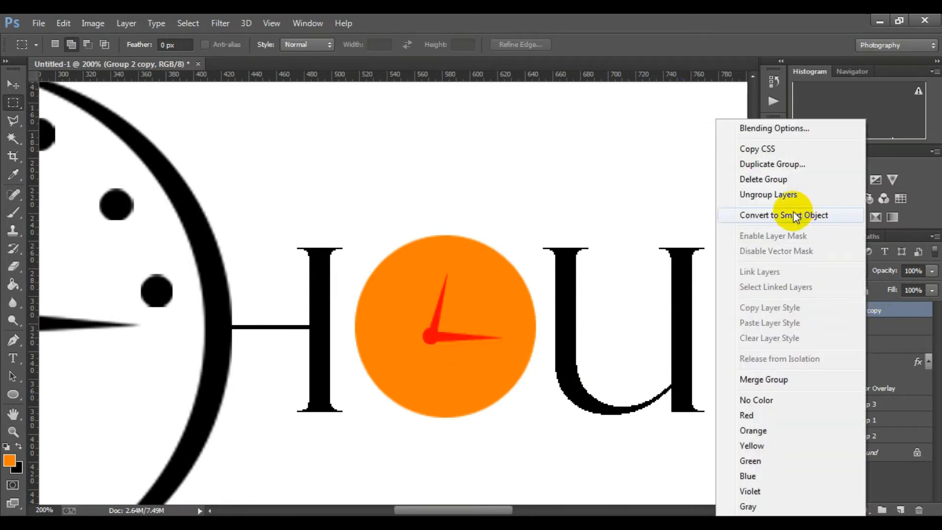
left_click(912, 312)
left_click(815, 311)
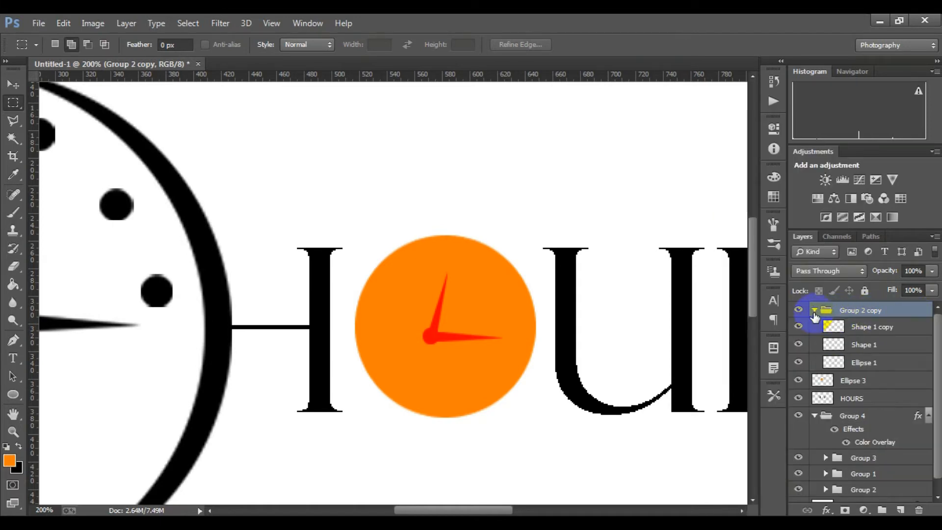
left_click_drag(877, 327, 918, 509)
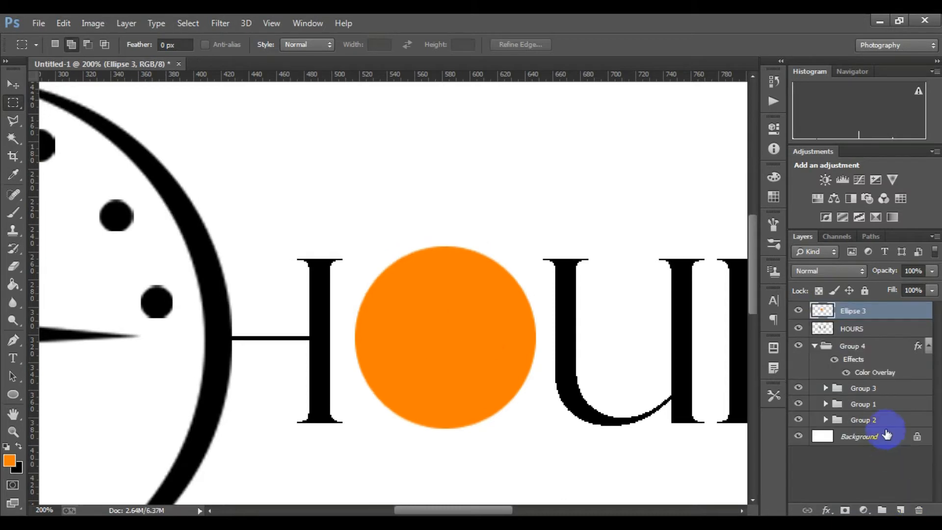
key("ctrl+z")
left_click(814, 310)
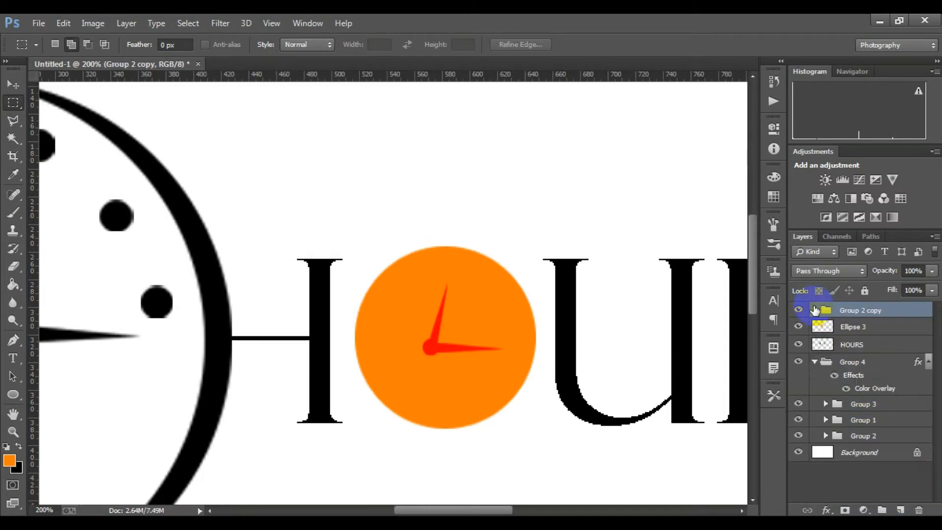
Select the pivot dot on the Ellipse 1 layer inside Group 2 copy with the Magic Wand
left_click(13, 139)
left_click(365, 288)
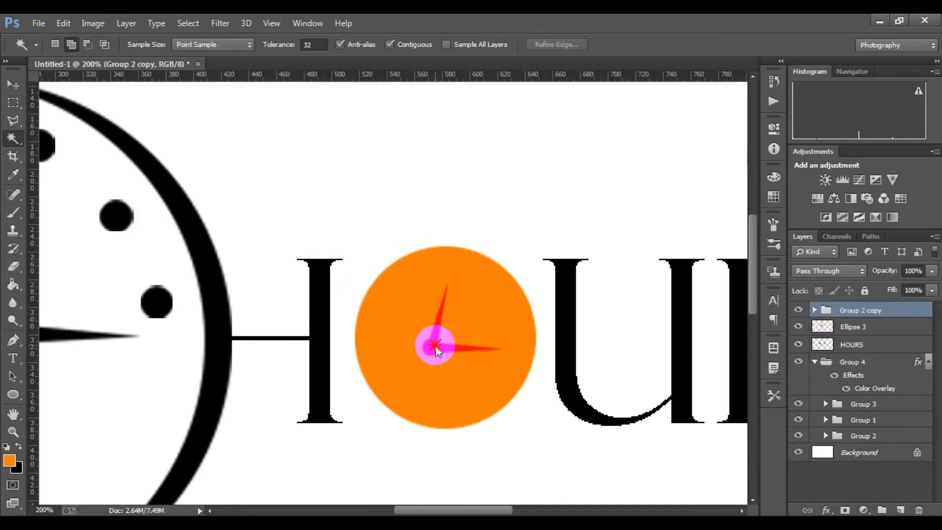
left_click(436, 347)
left_click(466, 217)
left_click(814, 310)
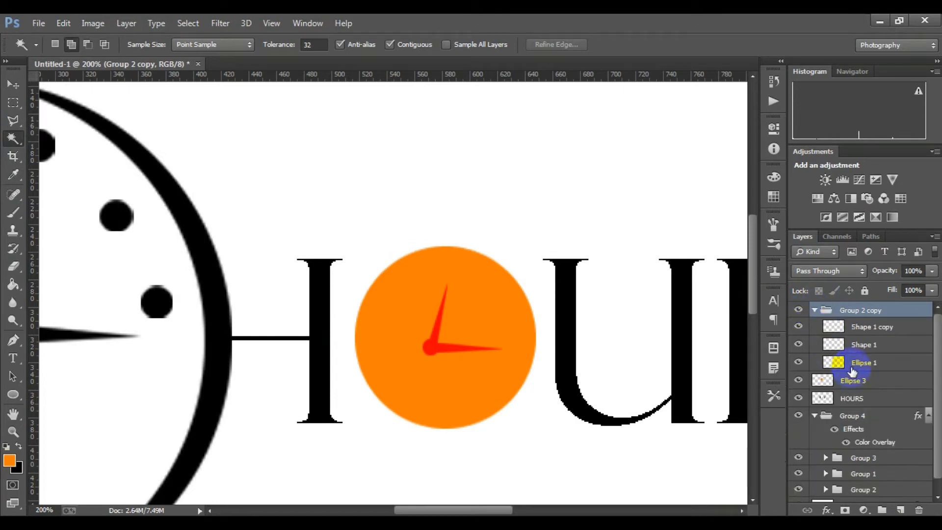
left_click(863, 362)
left_click(452, 346)
Try deleting and filling the pivot dot's selected area on the orange circle, Ellipse 3, and undo each attempt
left_click(864, 385)
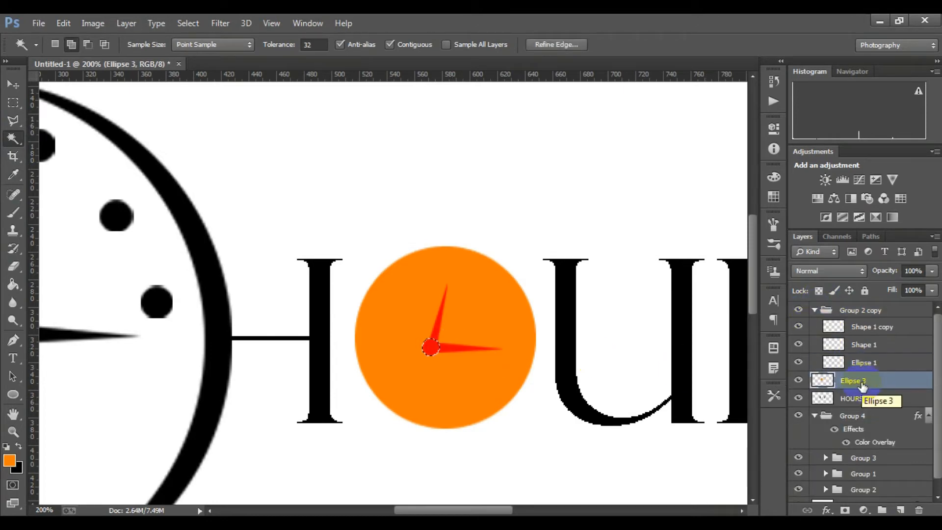
key("Delete")
key("ctrl+alt+z")
scroll(546, 355, "down", 1)
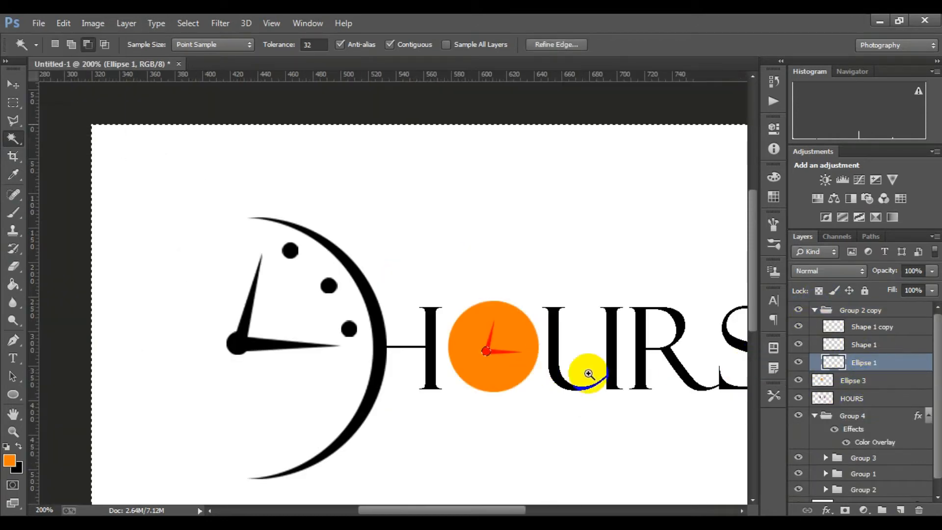
scroll(588, 373, "up", 1)
left_click(815, 311)
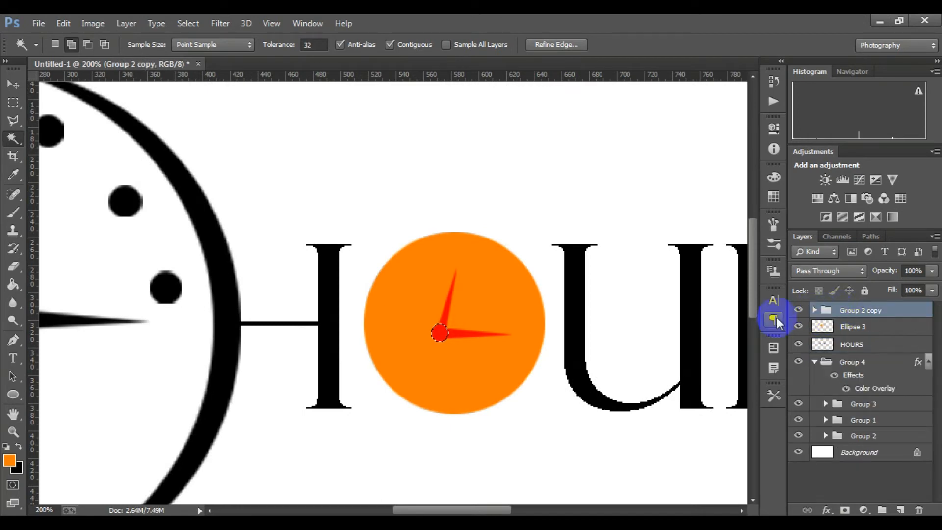
key("ctrl+d")
key("ctrl+z")
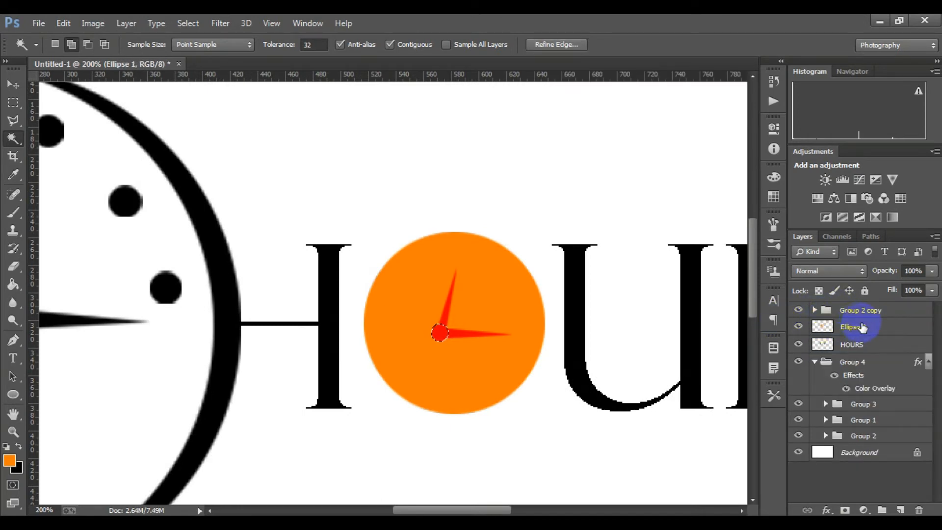
key("ctrl+BackSpace")
key("ctrl+z")
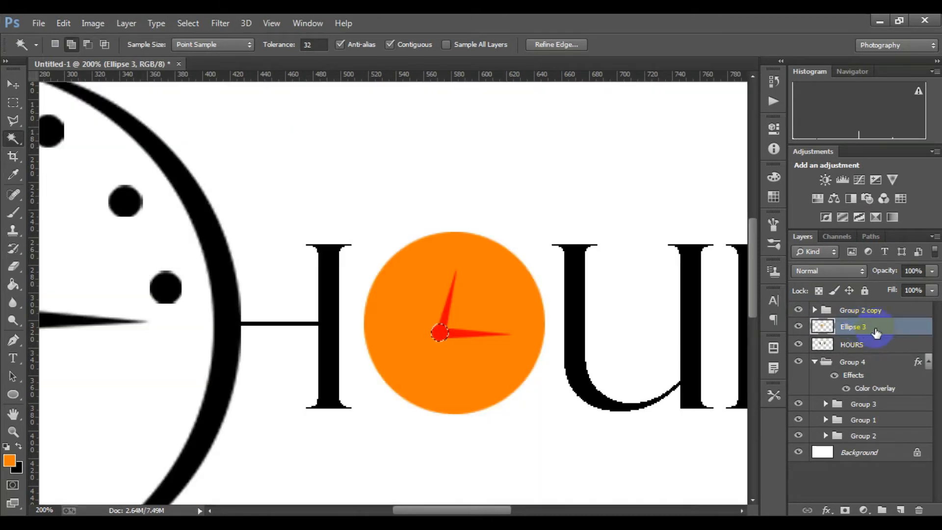
key("Delete")
key("ctrl+z")
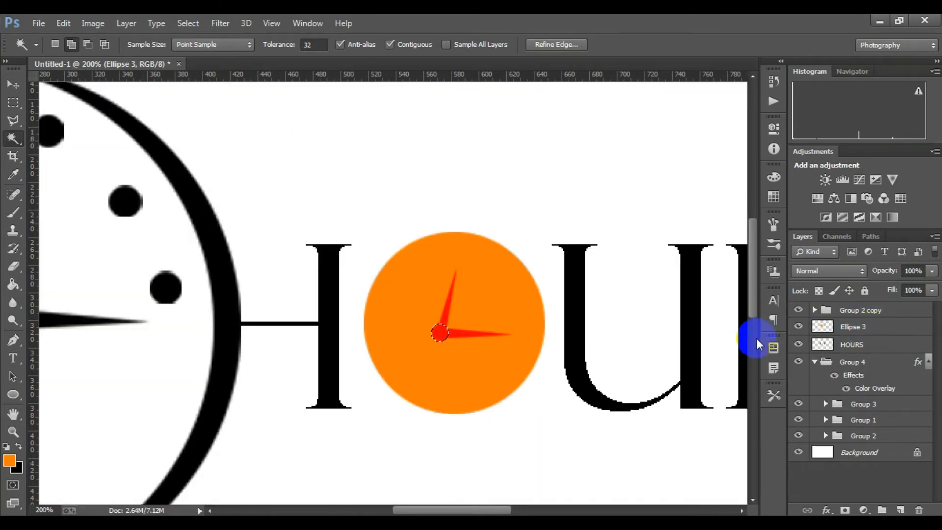
Hide Group 2 copy, cut the selected pivot dot out of Ellipse 3 with an inverted layer mask, and apply the mask
left_click(608, 337, "alt")
left_click(608, 338, "alt")
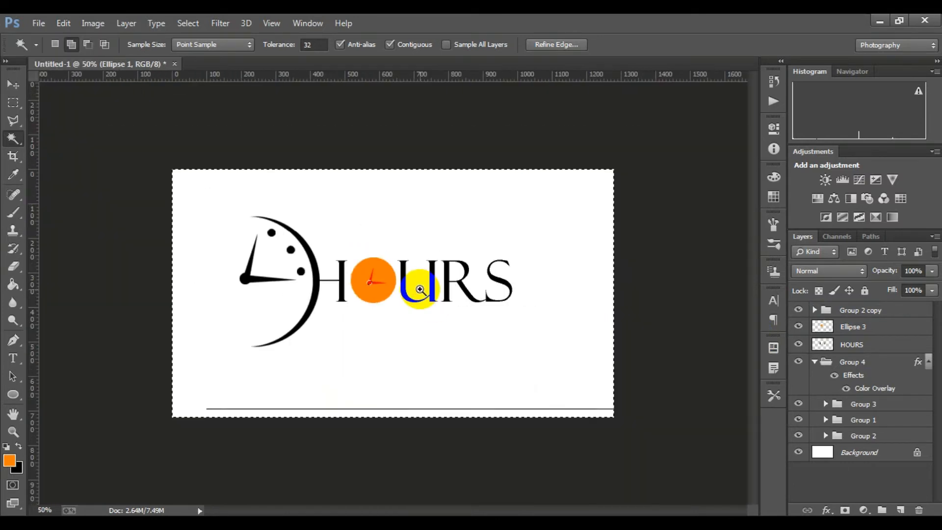
left_click(417, 280)
left_click(856, 339)
left_click(853, 327)
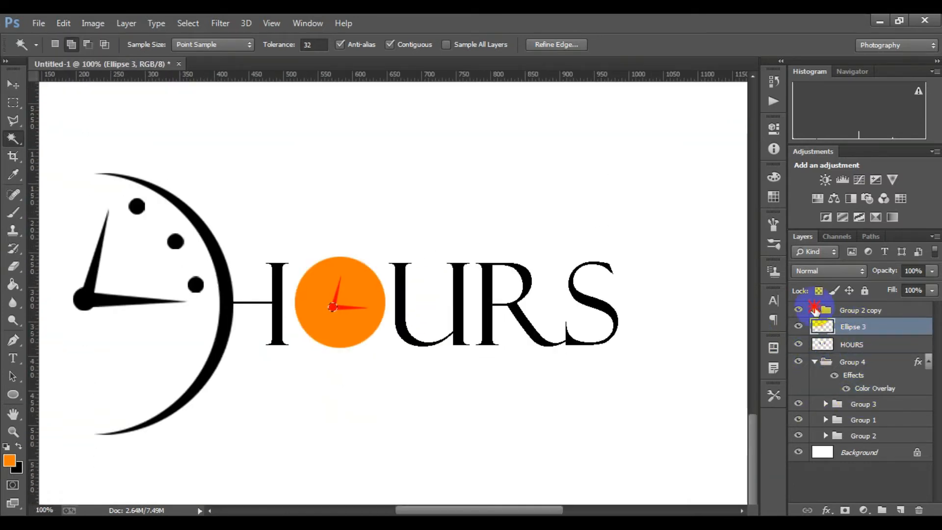
left_click(814, 310)
left_click(815, 310)
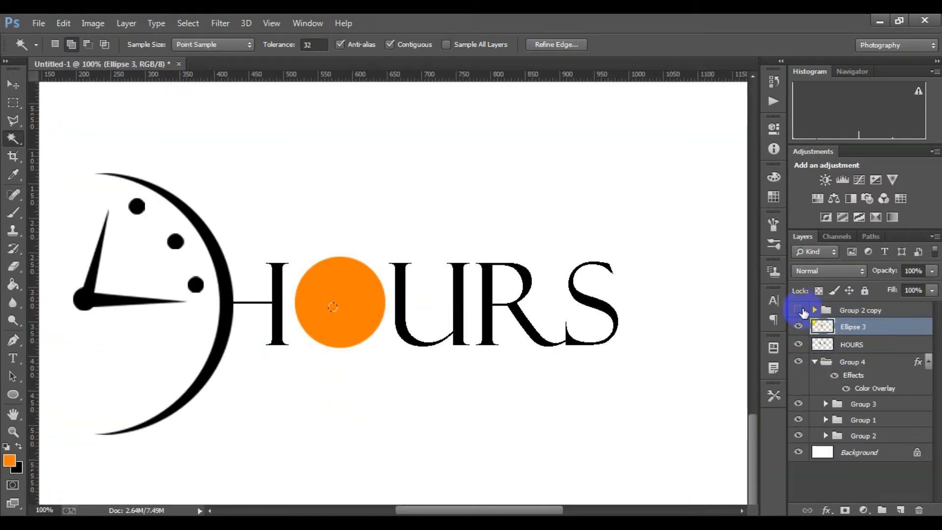
key("Delete")
key("ctrl+z")
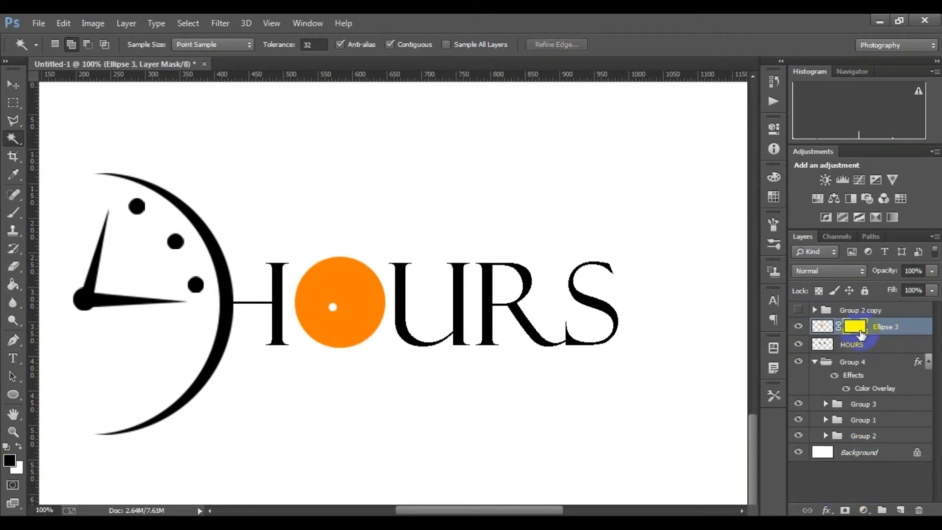
right_click(860, 334)
left_click(799, 371)
Show Group 2 copy again and select the short upright hand on its Shape 1 layer with the Magic Wand
left_click(814, 310)
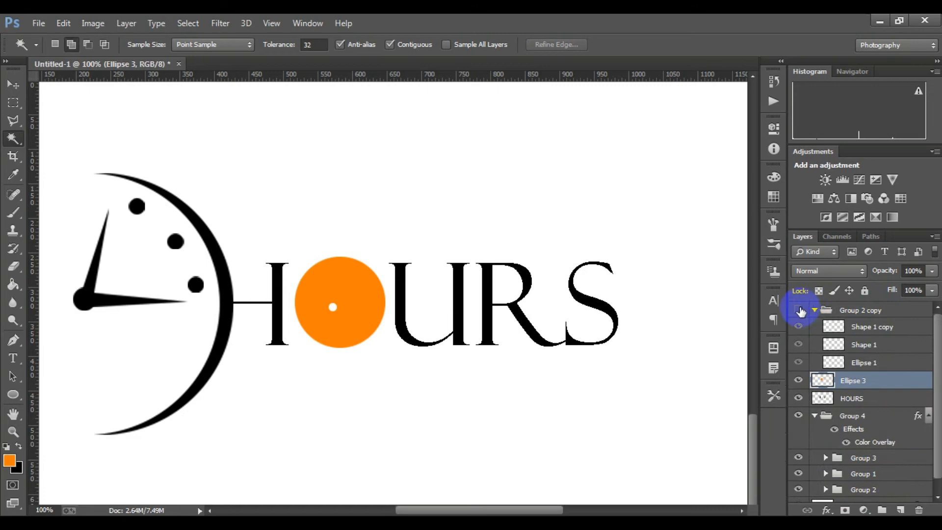
left_click(863, 346)
scroll(298, 295, "up", 2)
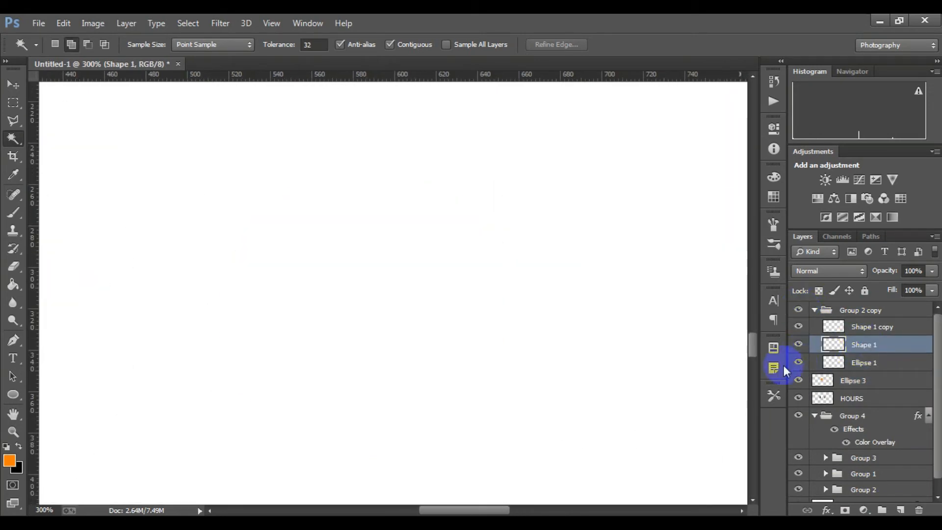
scroll(568, 357, "down", 3)
left_click(375, 268)
scroll(375, 268, "up", 2)
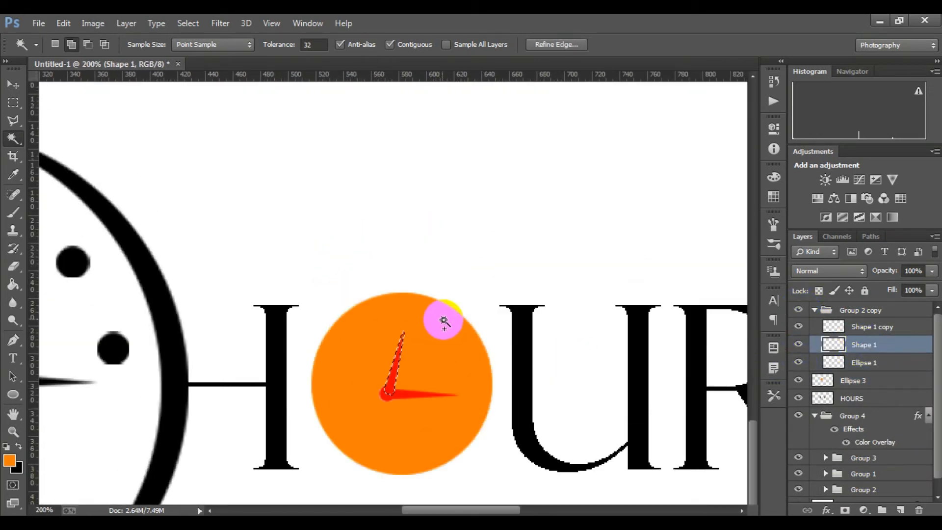
scroll(443, 321, "down", 1)
Hide Group 2 copy, cut the upright hand out of Ellipse 3 with an inverted layer mask, and apply the mask
left_click(864, 382)
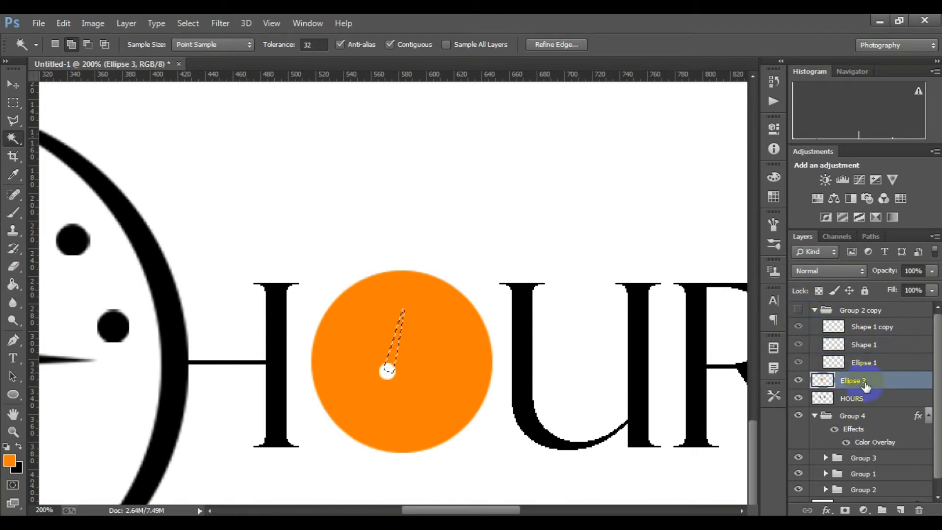
left_click(845, 510)
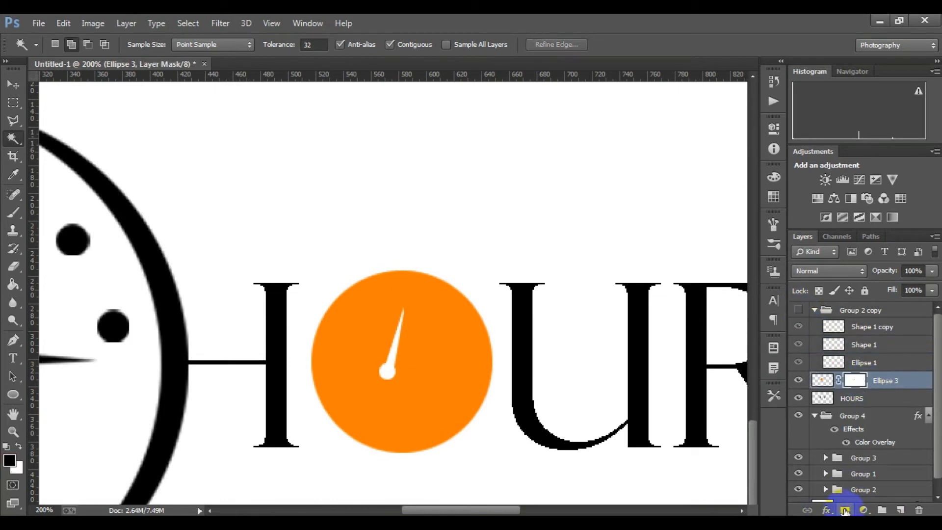
right_click(862, 387)
left_click(822, 280)
Show Group 2 copy and select the horizontal hand on its Shape 1 copy layer with the Magic Wand
left_click(798, 309)
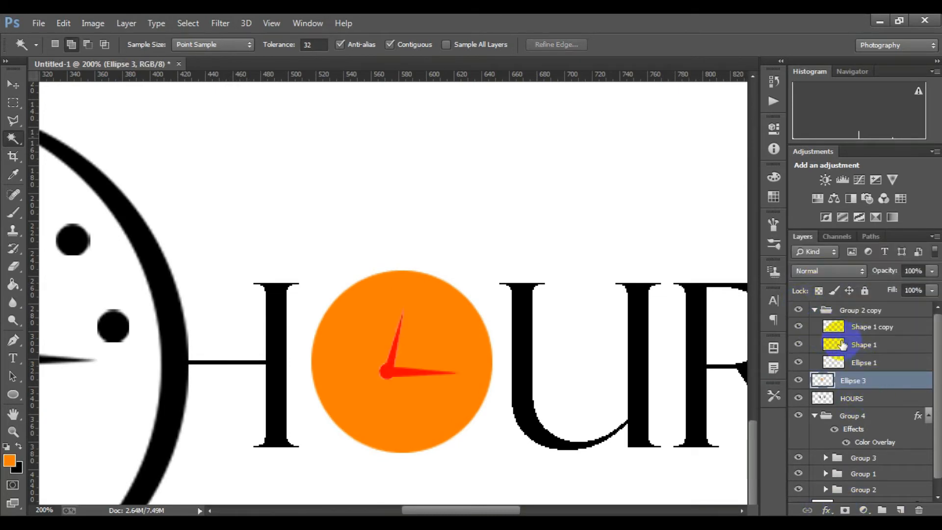
left_click(834, 327)
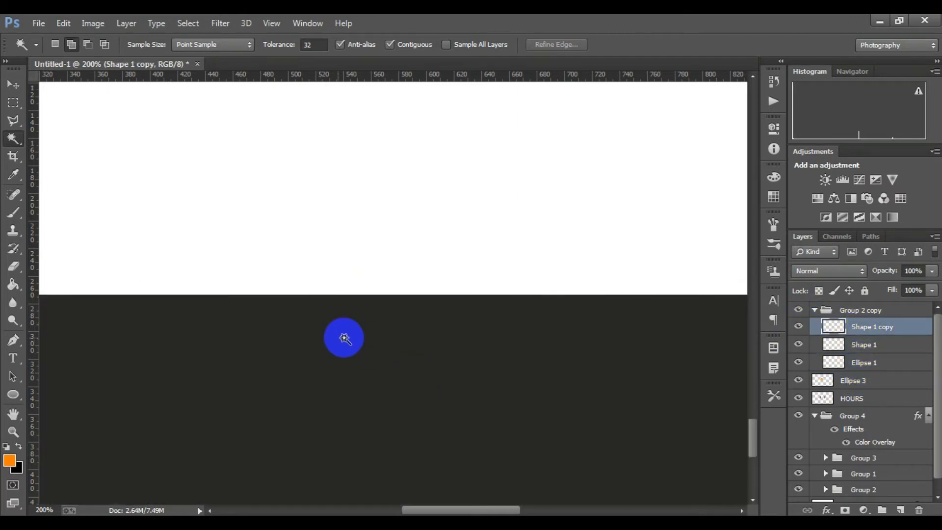
scroll(411, 287, "down", 3)
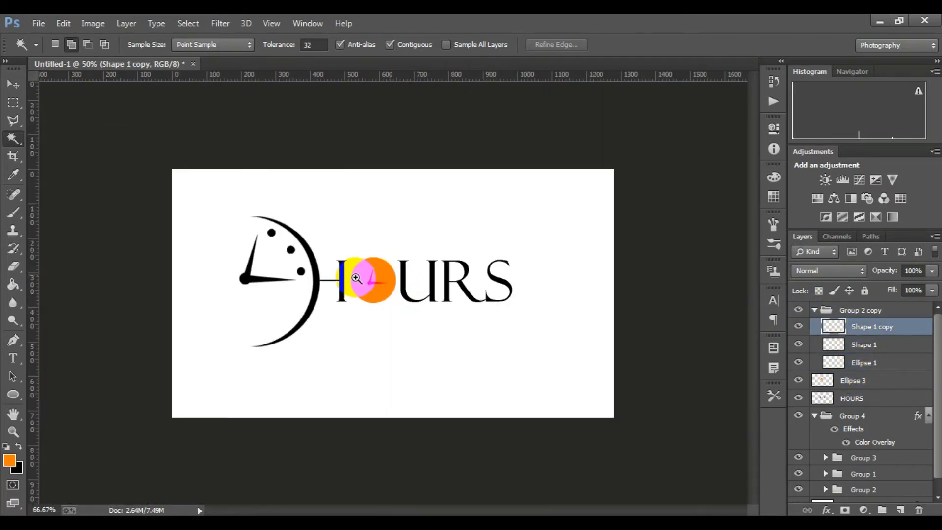
scroll(361, 277, "up", 3)
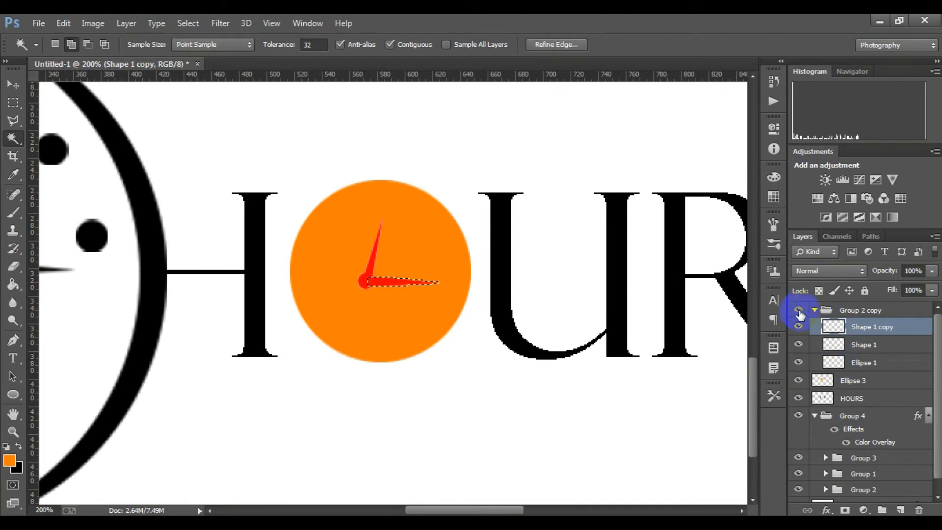
Try to mask Ellipse 3 with the horizontal hand's selection, and undo the layer mask
left_click(871, 383)
left_click(845, 510)
right_click(854, 382)
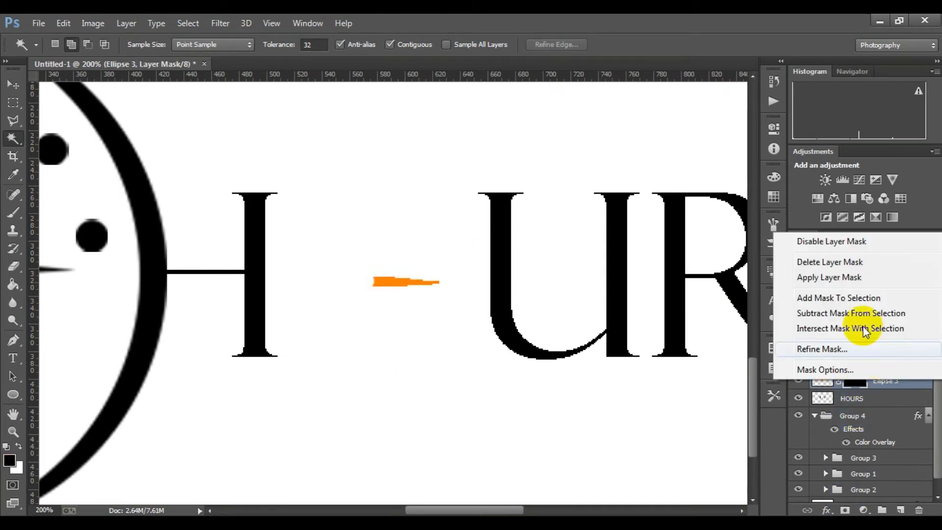
left_click(838, 427)
key("ctrl+z")
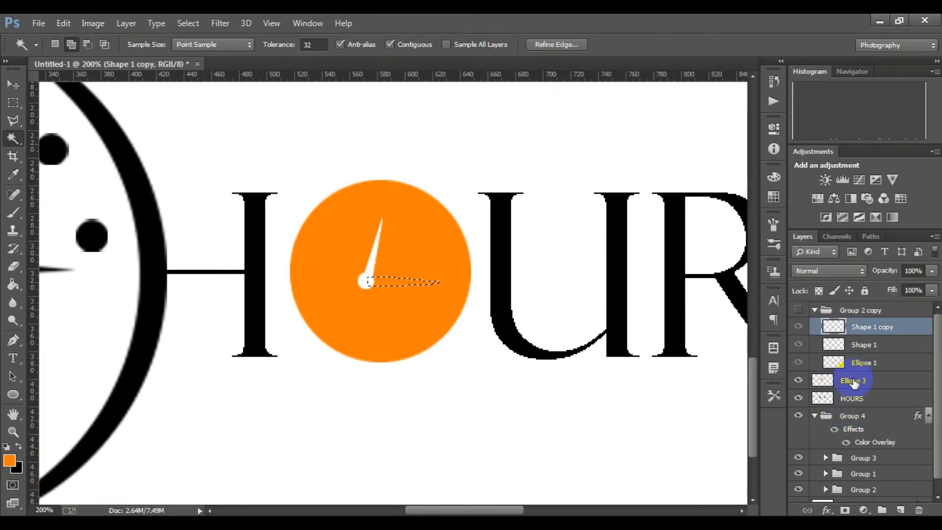
Mask Ellipse 3 with the horizontal hand's selection, invert the mask to cut the hand out of the circle, and apply it
left_click(853, 382)
left_click(844, 510)
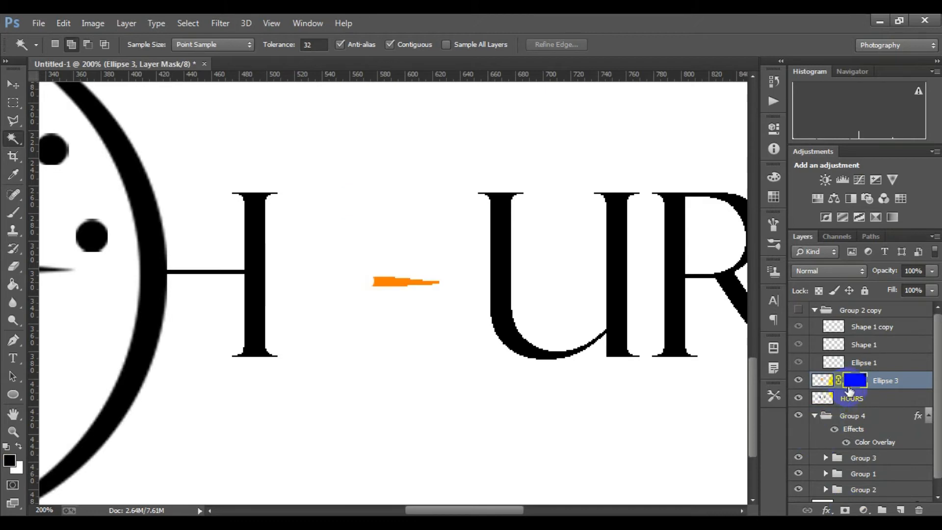
key("ctrl+i")
scroll(872, 383, "down", 12)
scroll(486, 362, "up", 1)
scroll(474, 317, "down", 1)
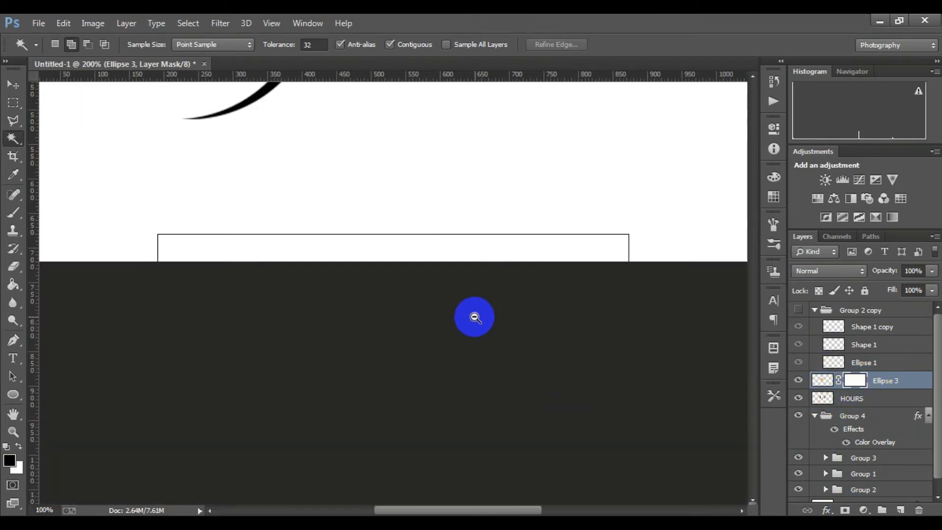
scroll(474, 317, "down", 3)
scroll(405, 355, "up", 1)
right_click(854, 383)
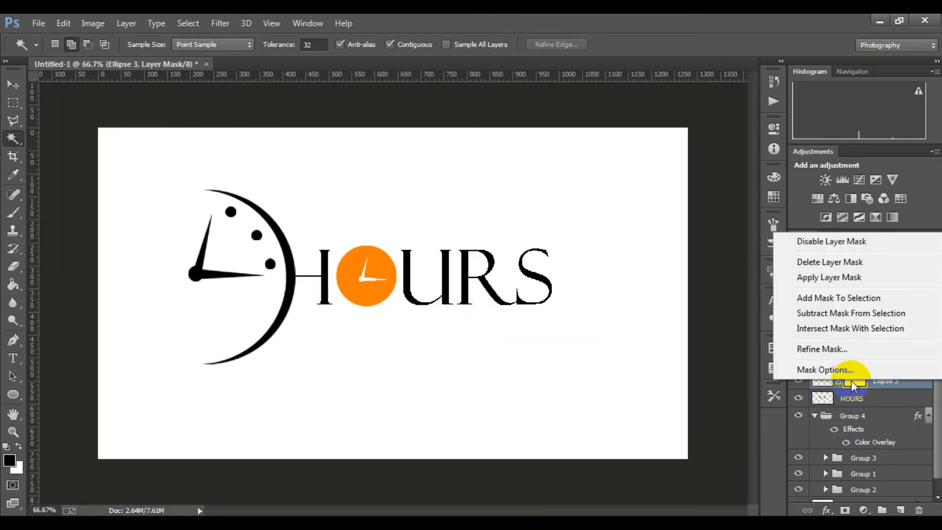
left_click(805, 275)
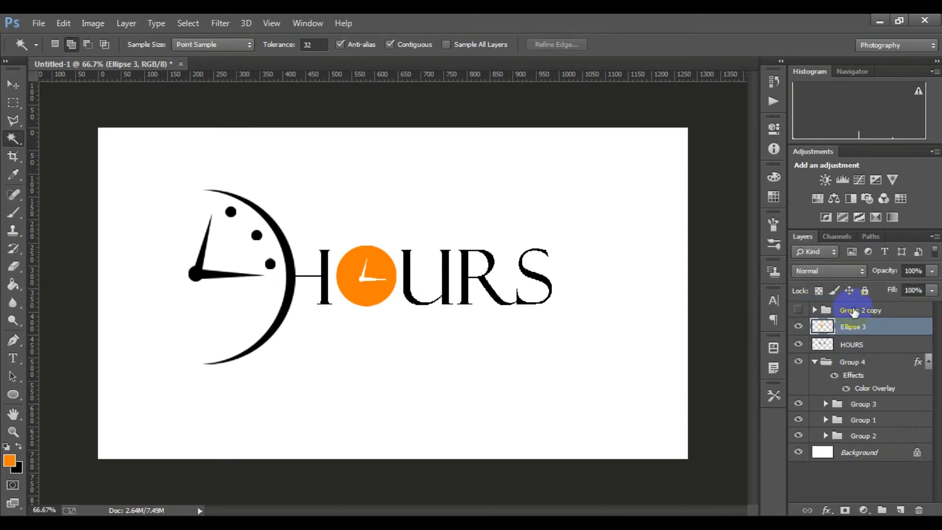
Delete the Group 2 copy layer group and inspect the cut-out hands in the orange circle
left_click_drag(854, 311, 918, 510)
left_click(389, 266, "ctrl")
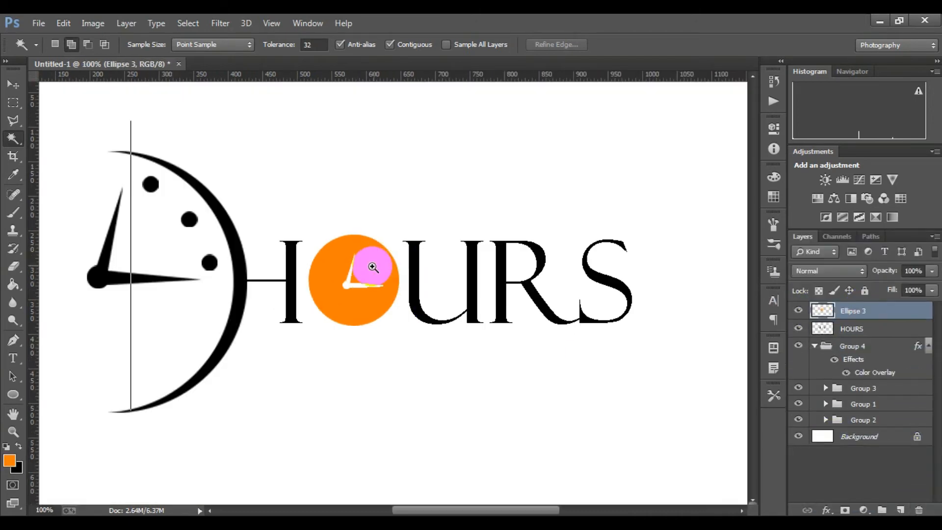
scroll(373, 266, "up", 1)
scroll(378, 274, "down", 2)
scroll(326, 263, "up", 1)
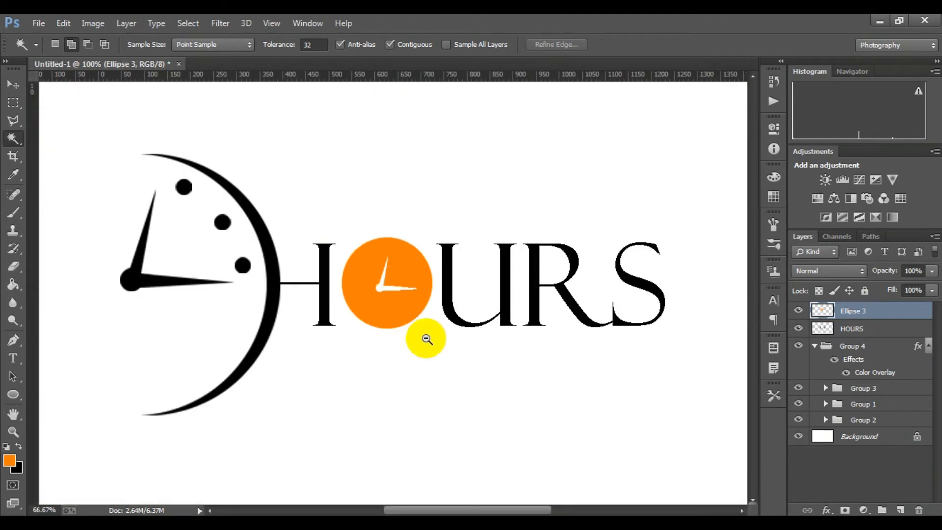
scroll(425, 338, "down", 3)
scroll(383, 230, "up", 2)
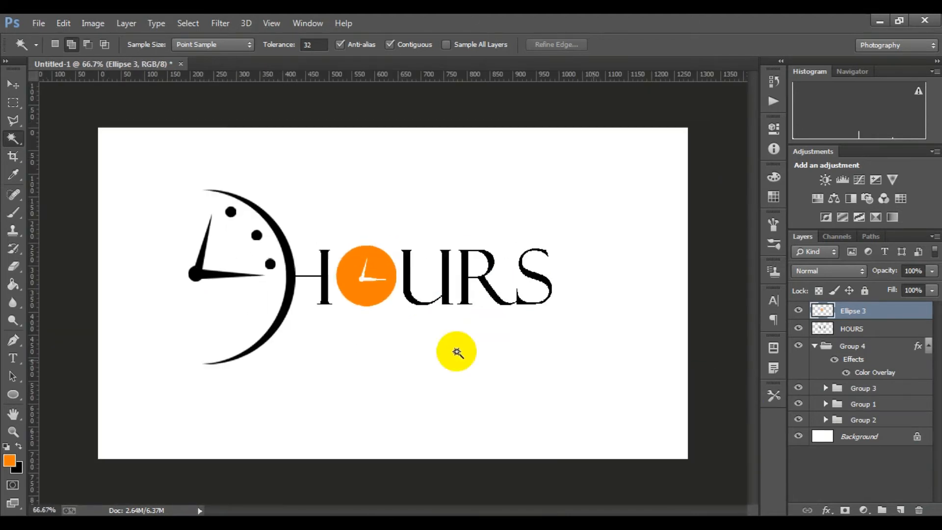
Add the text 24.com in orange Felix Titling, 12 pt, below the crescent clock
left_click(25, 282)
left_click(13, 361)
left_click(255, 400)
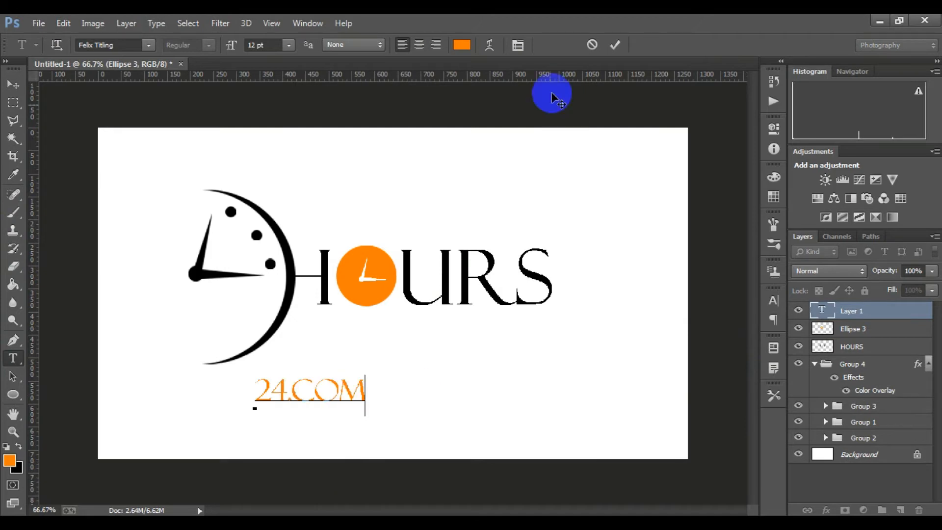
left_click(614, 45)
Enlarge the 24.com text to about 340 by 91 px and place it above HOURS, starting beside the crescent
key("ctrl+t")
left_click_drag(337, 399, 370, 240)
scroll(311, 271, "up", 1)
left_click_drag(440, 240, 423, 236)
left_click_drag(404, 222, 652, 261)
left_click_drag(570, 225, 503, 213)
scroll(500, 359, "down", 3)
scroll(494, 234, "up", 3)
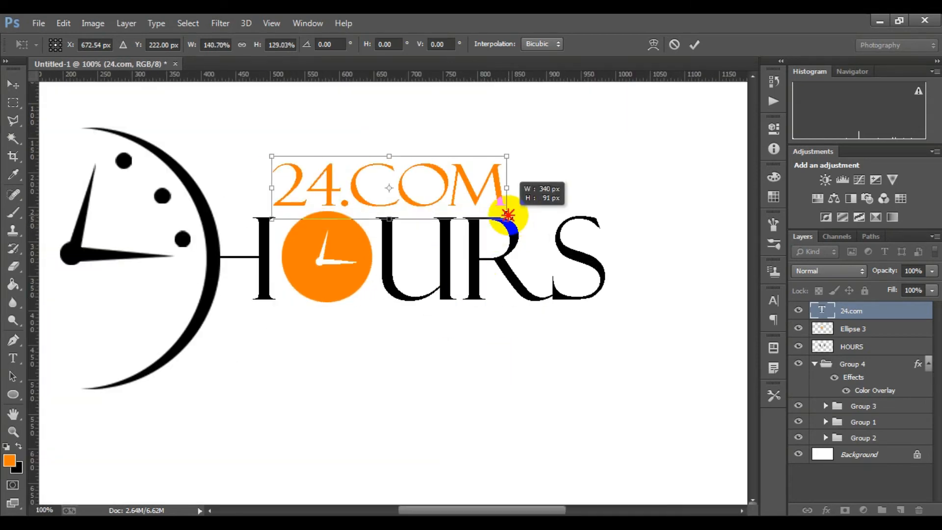
left_click_drag(451, 193, 395, 192)
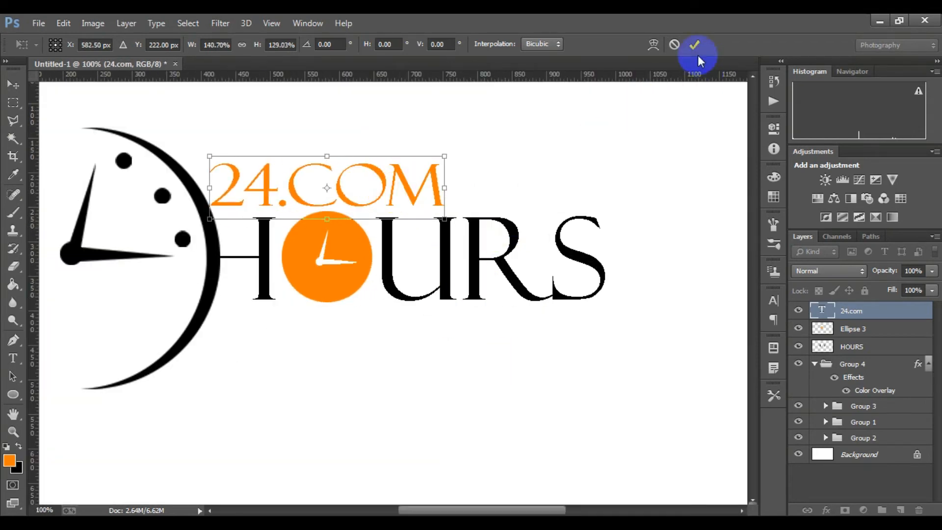
left_click(693, 45)
Add a second orange text line reading 24Hours.com, 12 pt, below the HOURS lettering
left_click(366, 325, "alt")
left_click(366, 325, "alt")
scroll(366, 325, "down", 1)
scroll(366, 321, "up", 3)
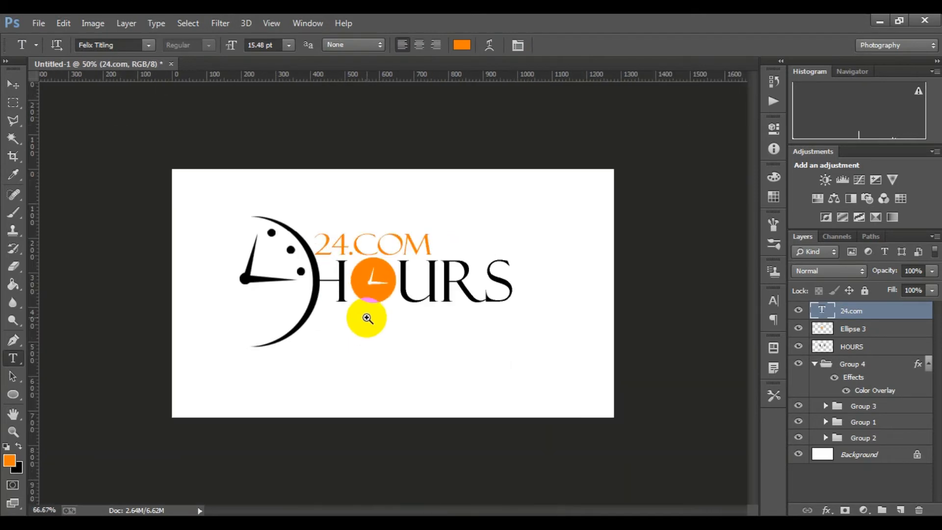
scroll(366, 318, "down", 1)
left_click(243, 397)
type("2")
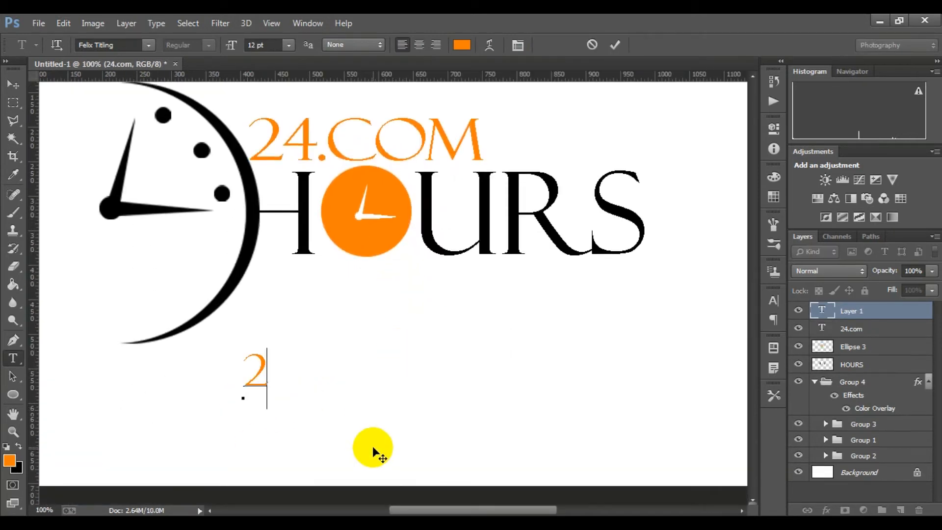
type("4HOURS.COM")
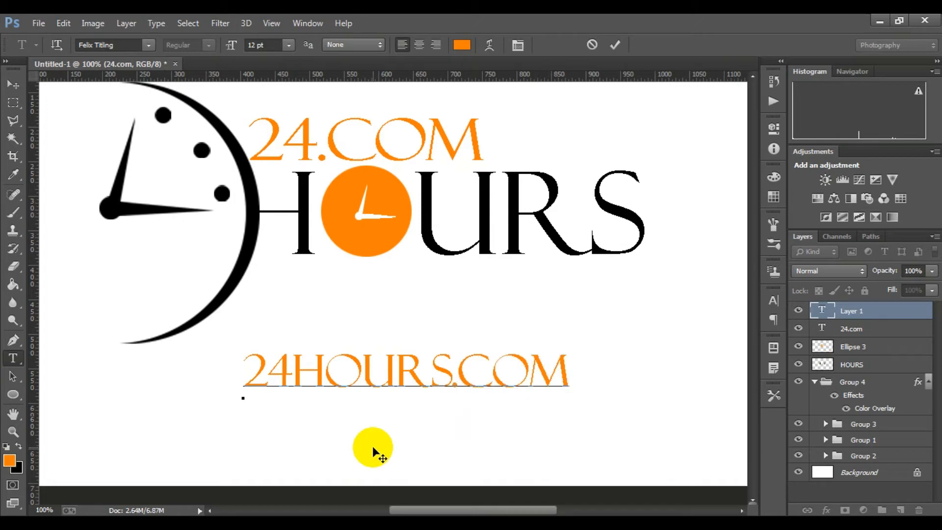
left_click(614, 46)
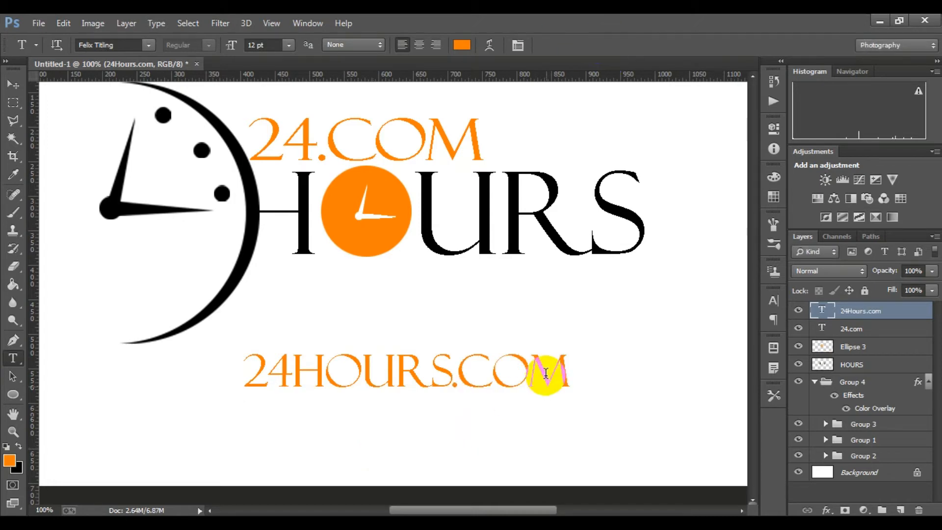
mouse_move(752, 324)
left_mouse_down()
mouse_move(773, 311)
mouse_move(757, 312)
left_mouse_up()
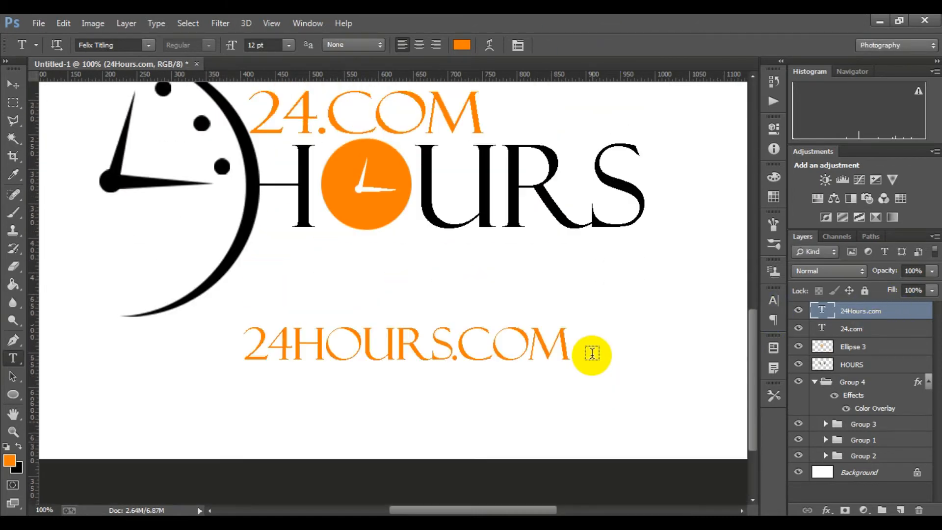
Try the Eras ITC fonts, including Eras Bold ITC, on the 24.com text layer
left_click(850, 333)
left_click(773, 300)
left_click(686, 308)
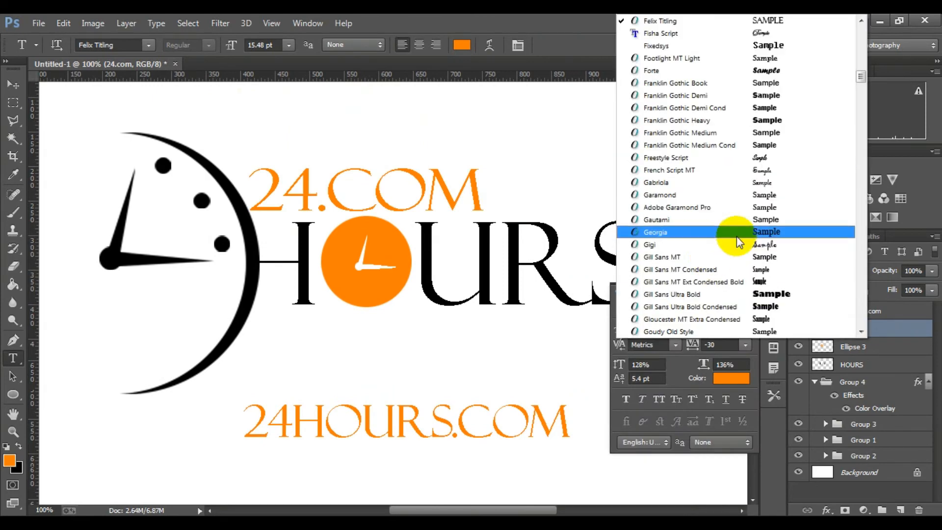
scroll(737, 238, "up", 9)
scroll(752, 269, "down", 1)
left_click(754, 282)
key("Up")
key("Up")
key("Up")
key("Up")
key("Up")
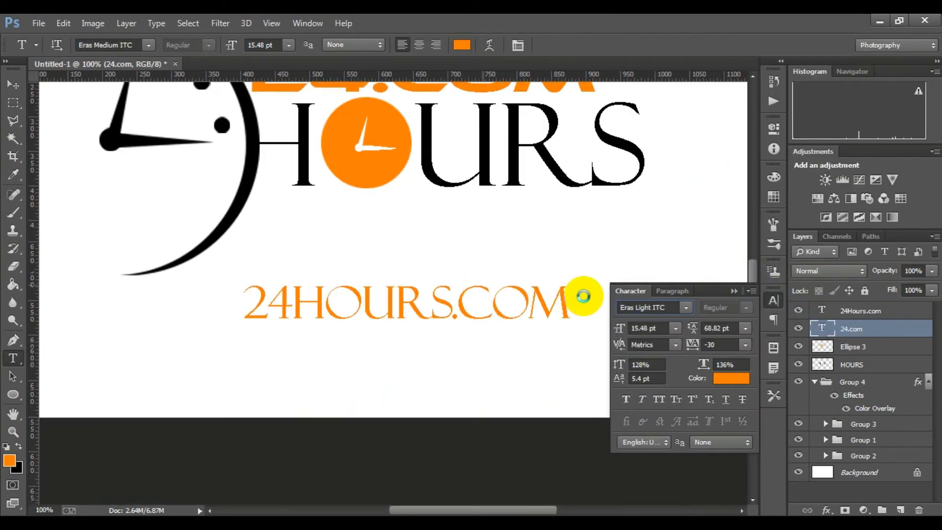
left_click_drag(524, 232, 520, 365)
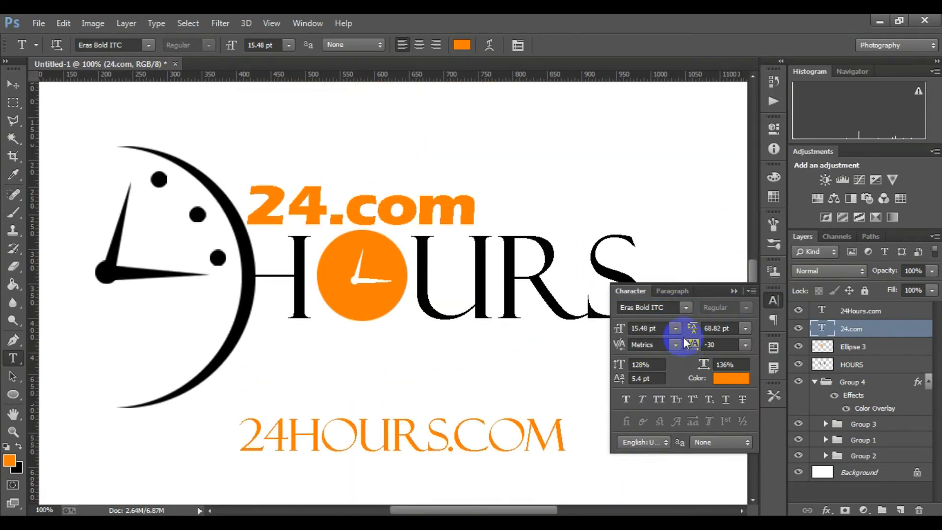
Set the 24.com text's font to Ethnocentric
left_click(686, 308)
scroll(730, 164, "up", 2)
left_click(732, 158)
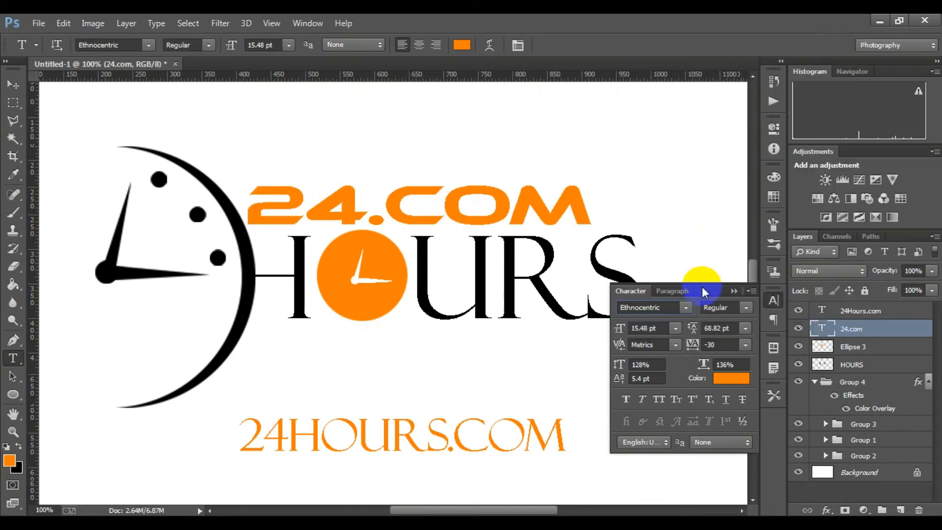
Try Franklin Gothic fonts on the 24Hours.com text, starting with Franklin Gothic Heavy and ending with a lighter regular one
left_click(861, 310)
left_click(686, 308)
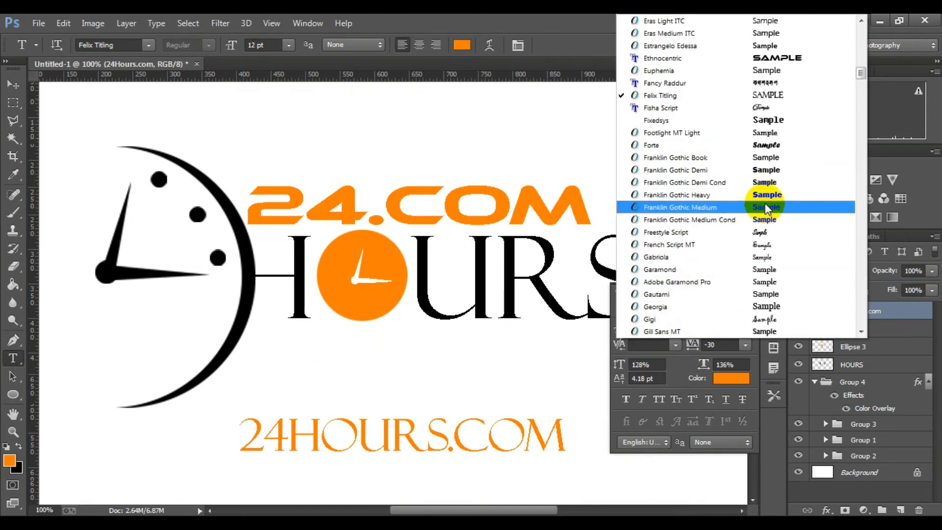
left_click(764, 196)
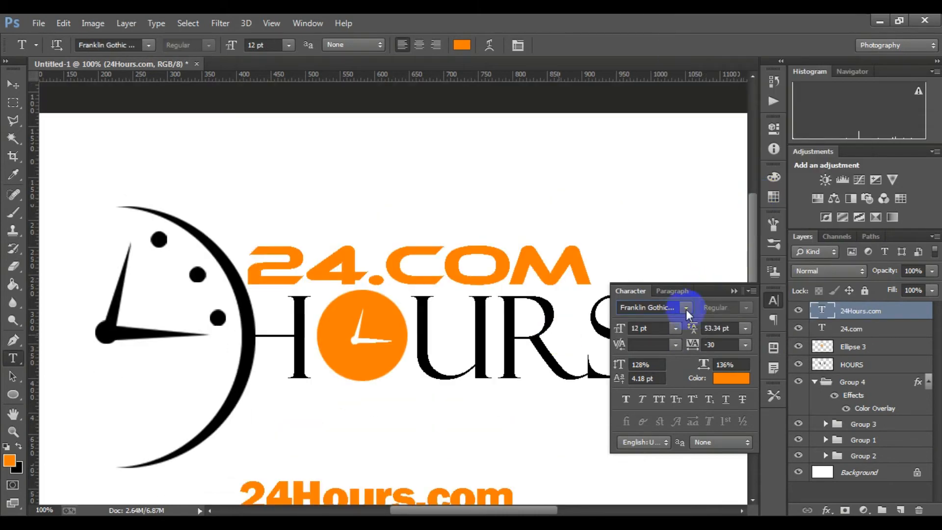
scroll(687, 310, "up", 3)
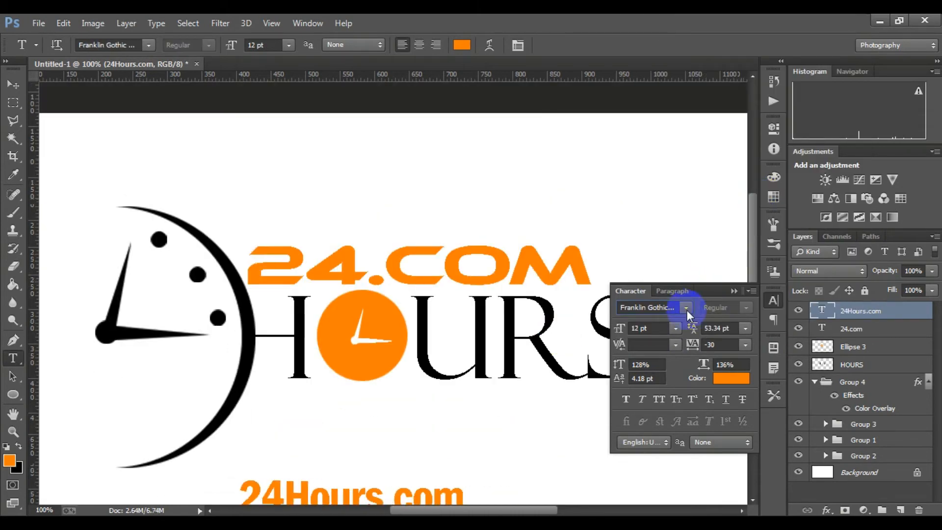
scroll(687, 310, "up", 2)
left_click(731, 290)
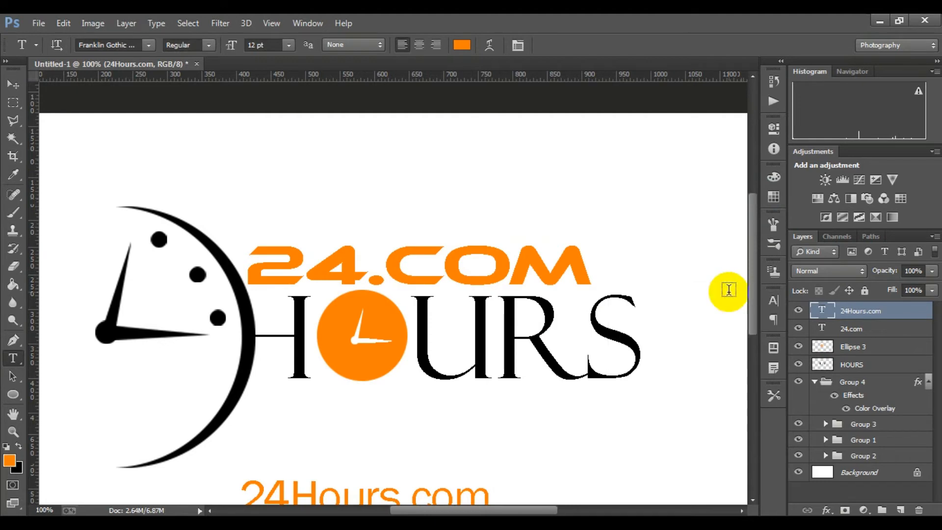
Scale the 24.com text down to about 13.73 pt and place it below URS, right-aligned with the HOURS lettering
scroll(729, 290, "down", 5)
left_click(856, 328)
key("ctrl+minus")
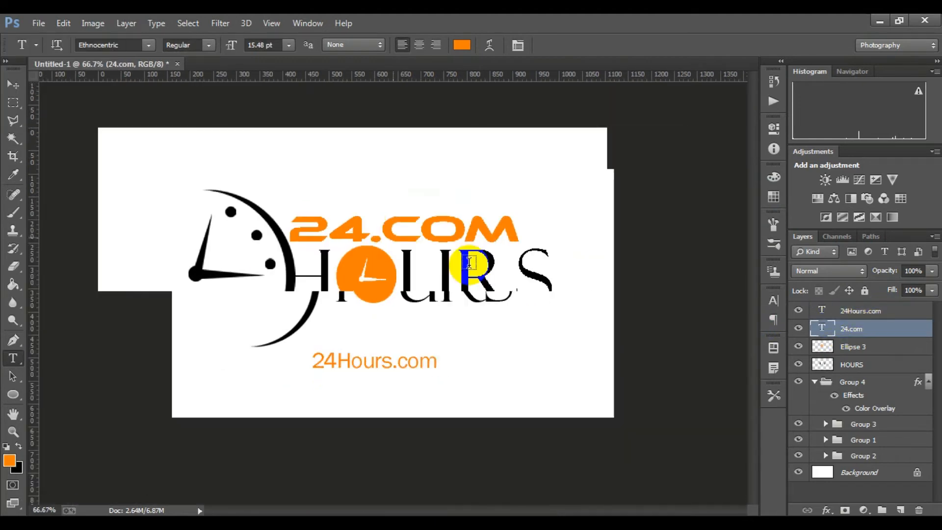
key("ctrl+t")
left_click_drag(505, 248, 397, 183)
left_click_drag(456, 216, 552, 322)
left_click(693, 45)
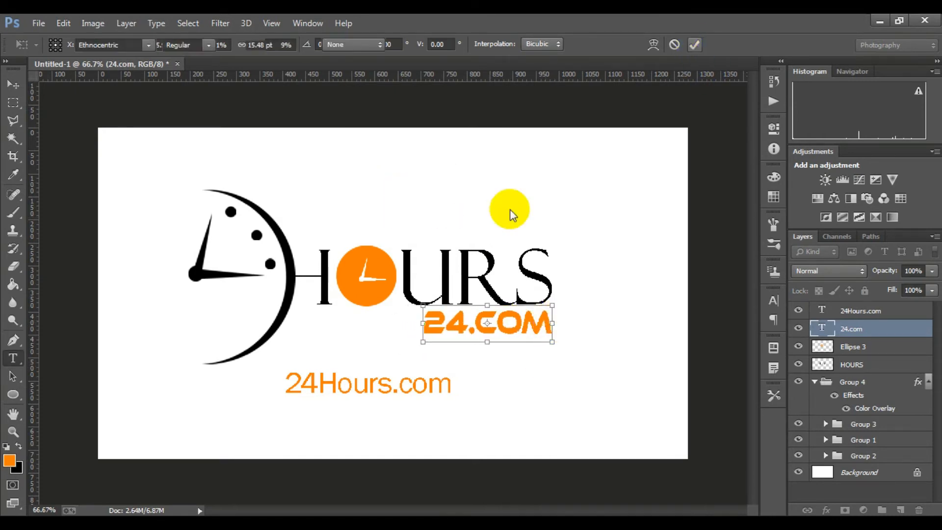
Hide the 24Hours.com text layer and review the logo at different magnifications
left_click(796, 311)
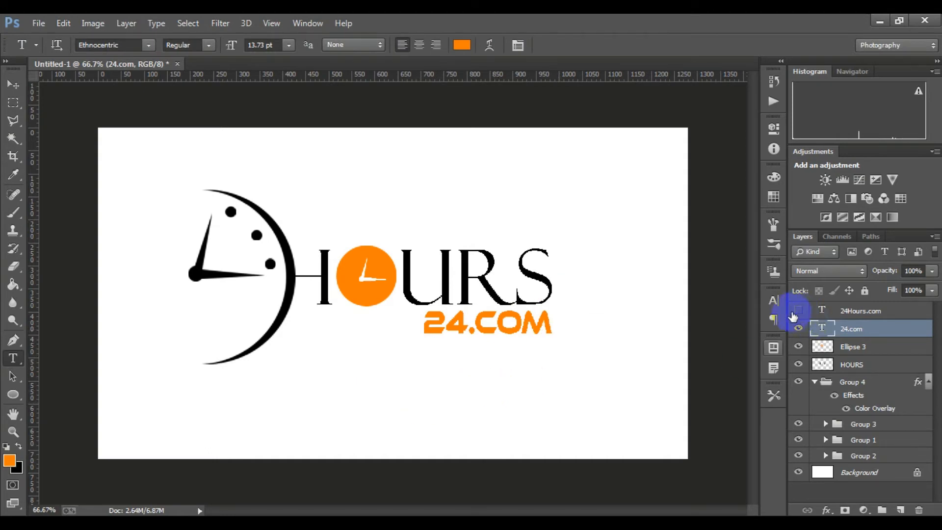
scroll(435, 305, "down", 2)
scroll(436, 305, "up", 3)
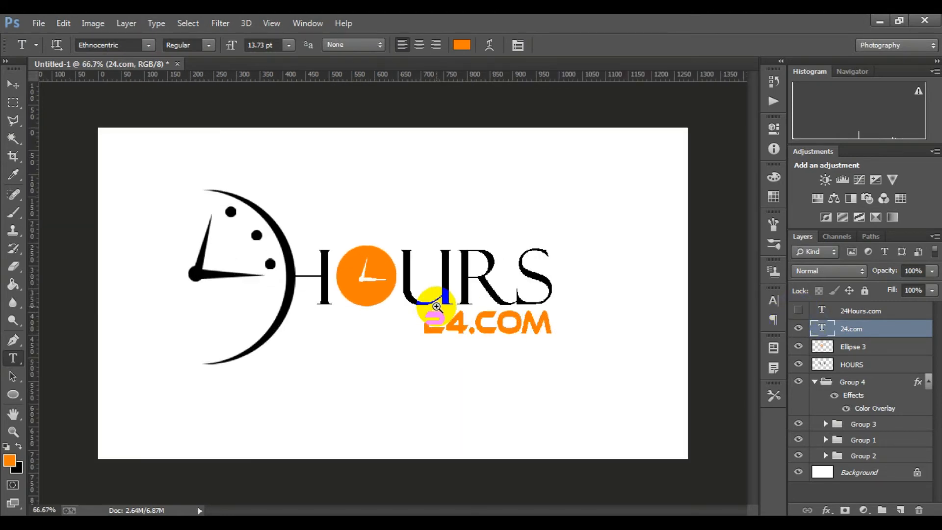
scroll(443, 305, "down", 1)
scroll(450, 322, "down", 1)
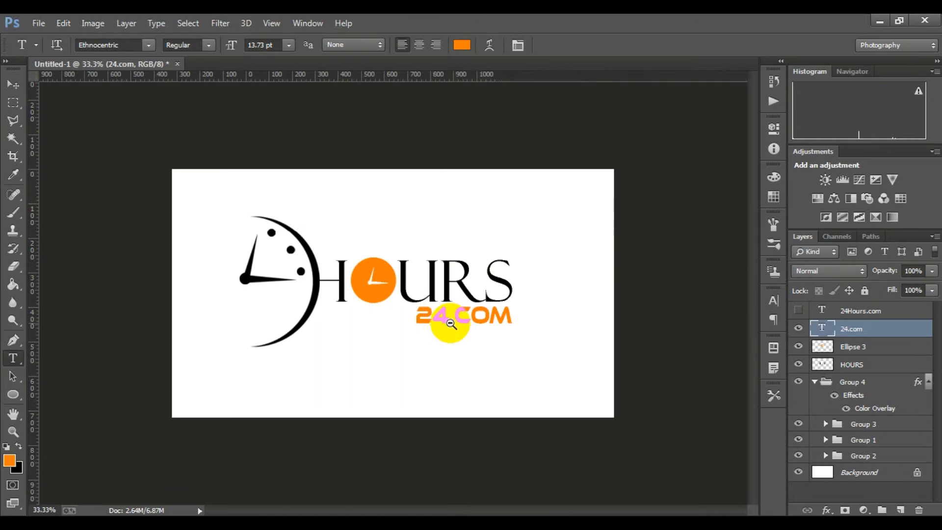
scroll(350, 311, "up", 2)
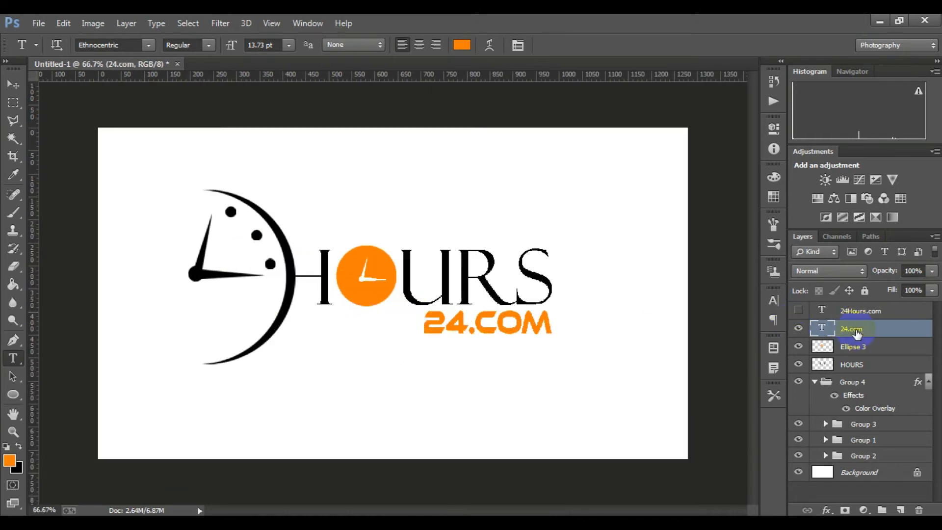
Increase the 24.com text's letter tracking and shift the text left so its end lines up with the S of HOURS
left_click(773, 300)
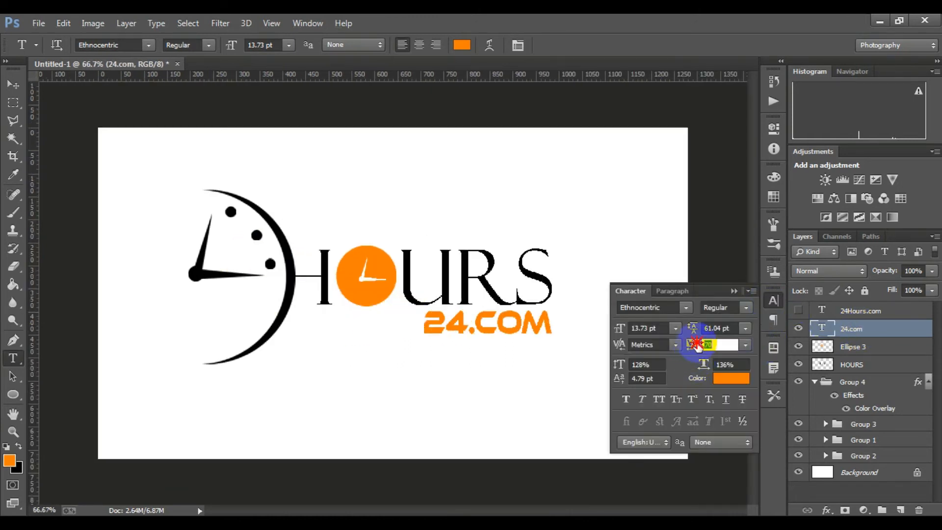
left_click_drag(696, 343, 700, 349)
left_click(732, 291)
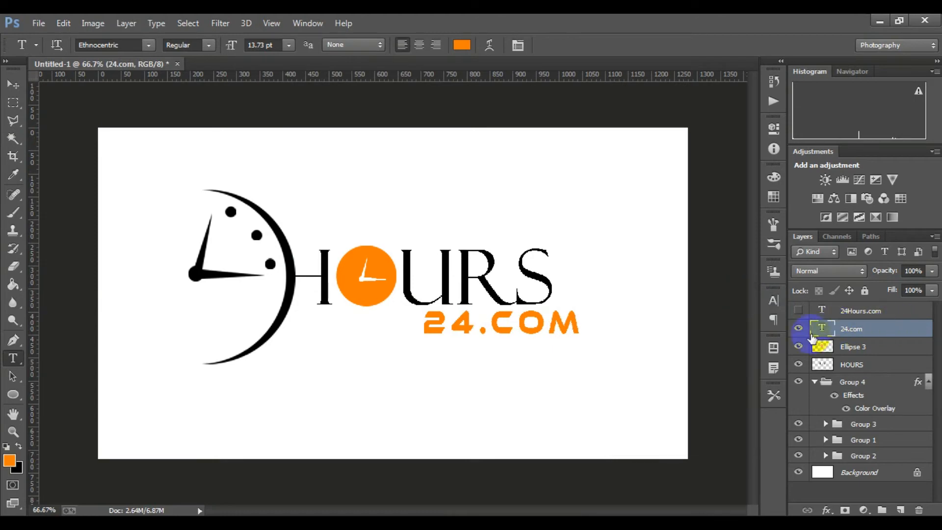
key("ctrl+t")
left_click_drag(522, 329, 490, 319)
key("ctrl+minus")
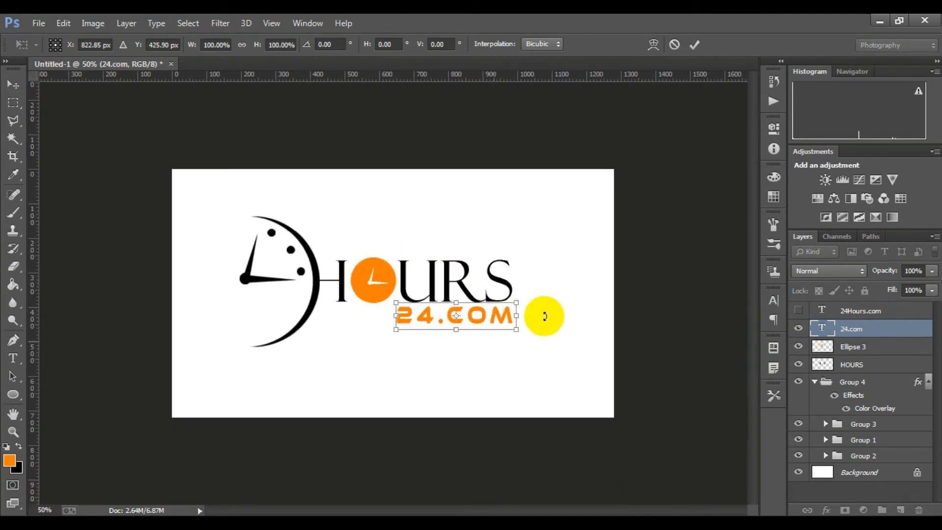
left_click(694, 44)
Review the whole logo and delete the hidden 24Hours.com text layer
scroll(435, 327, "down", 2)
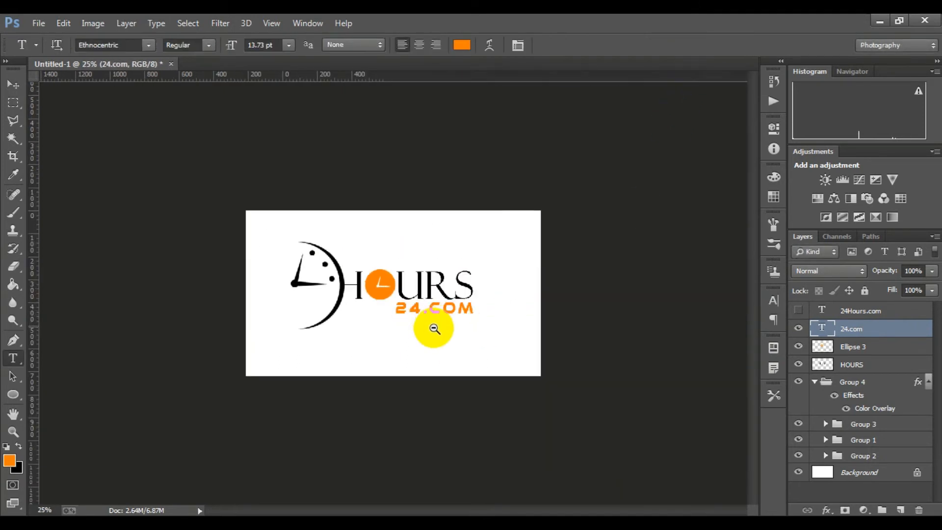
scroll(391, 301, "up", 2)
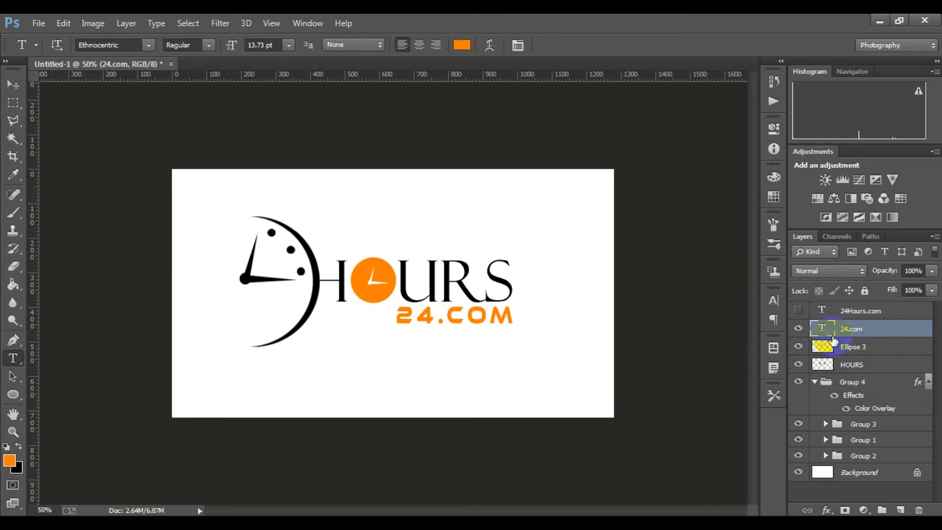
key("ctrl+plus")
left_click_drag(876, 314, 918, 509)
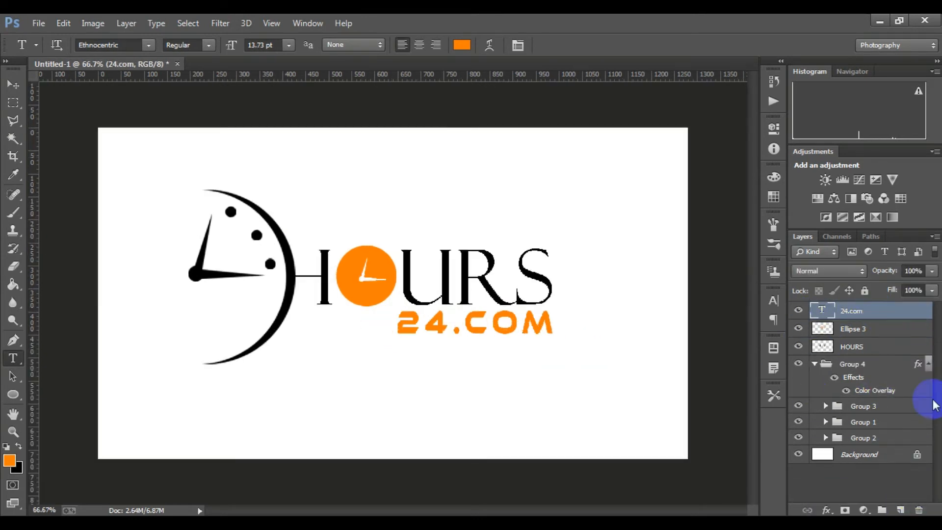
Duplicate the Ellipse 3 layer, keeping the copy at the same size and position over the orange circle
left_click(871, 336)
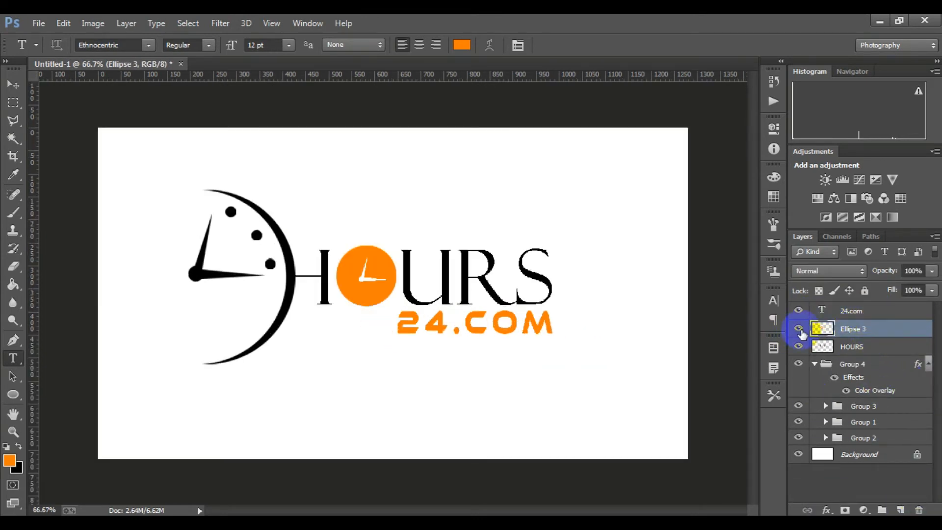
key("ctrl+t")
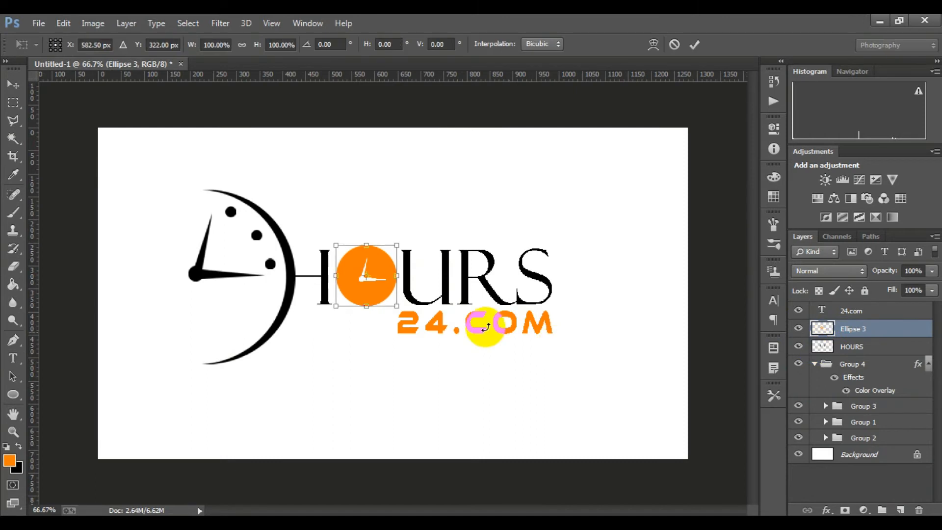
left_click(694, 45)
left_click_drag(862, 330, 900, 510)
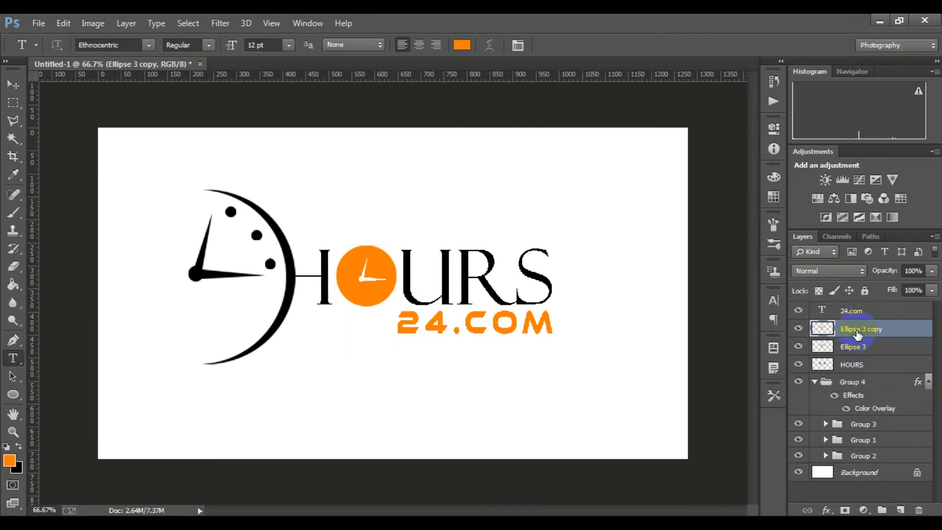
key("ctrl+t")
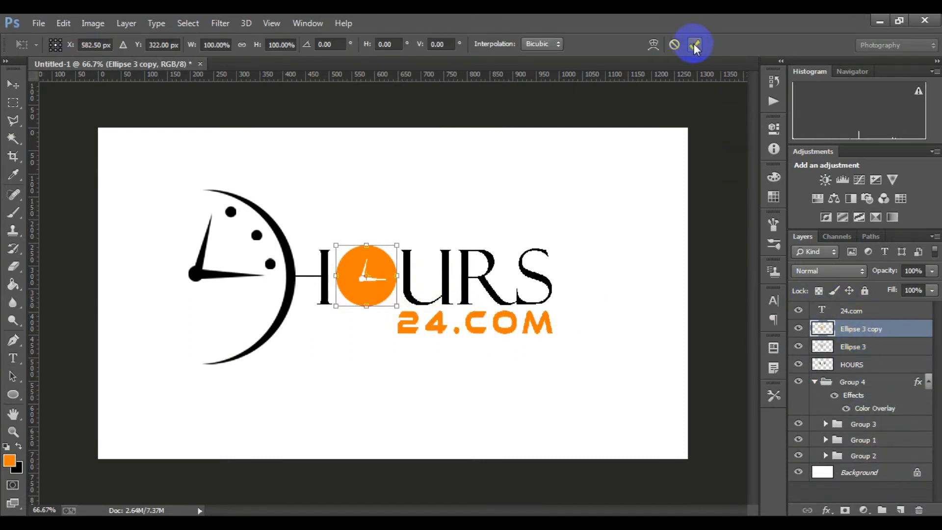
left_click(694, 45)
Try clipping the Ellipse 3 copy layer to the Ellipse 3 layer beneath it
right_click(822, 329)
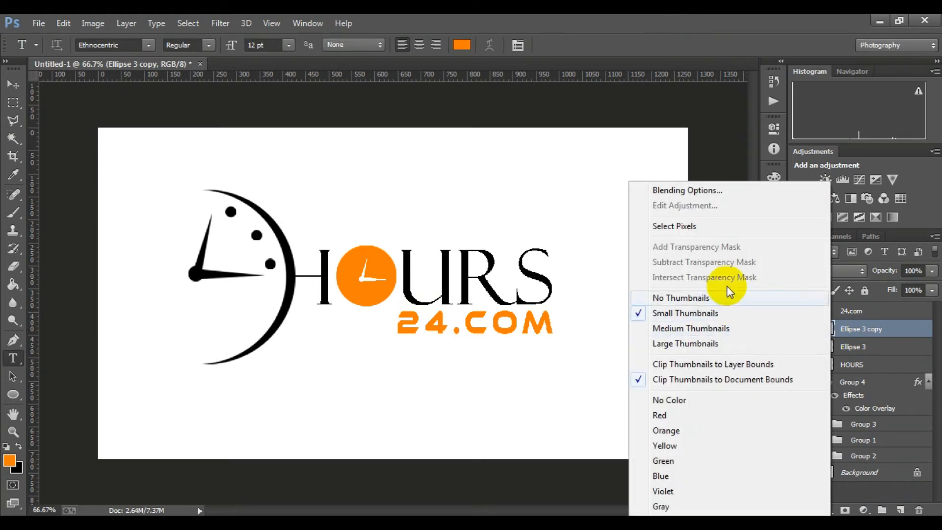
right_click(884, 326)
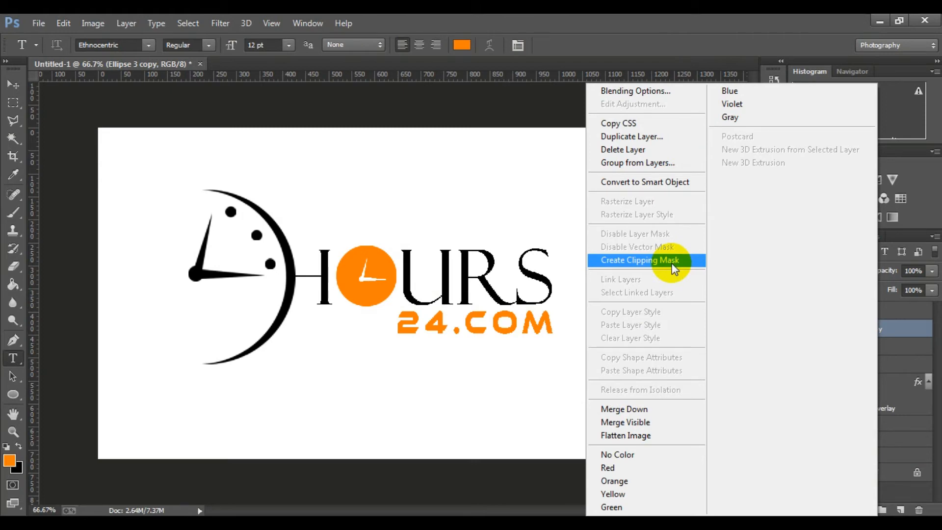
left_click(672, 264)
double_click(835, 330)
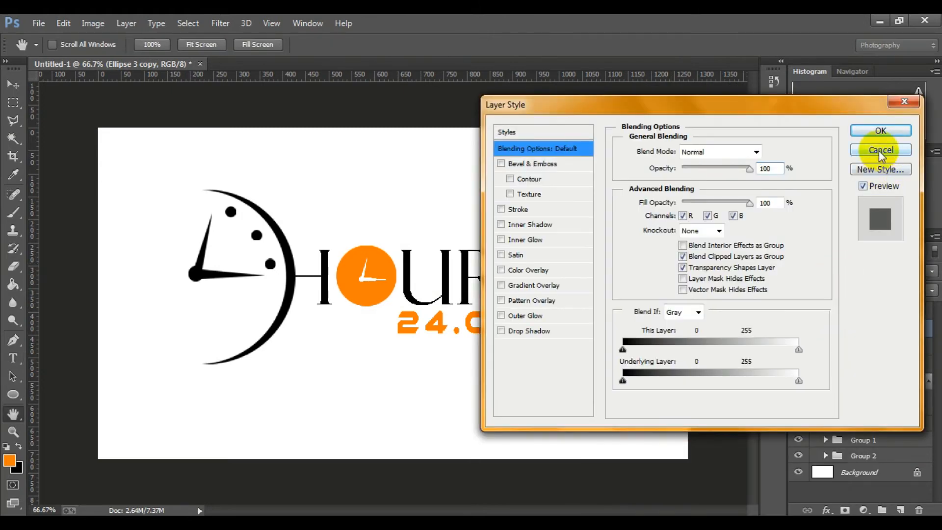
left_click(881, 152)
Delete the clipped Ellipse 3 copy layer
left_click(798, 329)
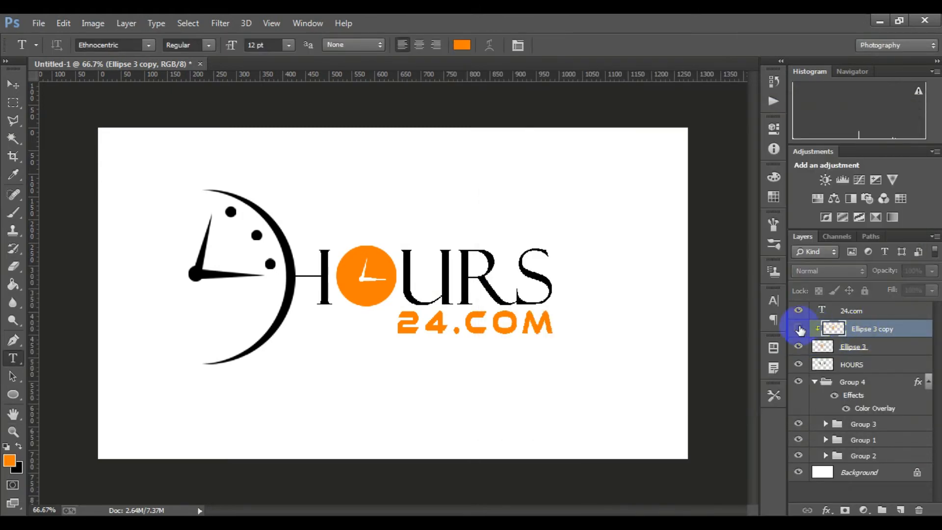
left_click_drag(885, 335, 919, 509)
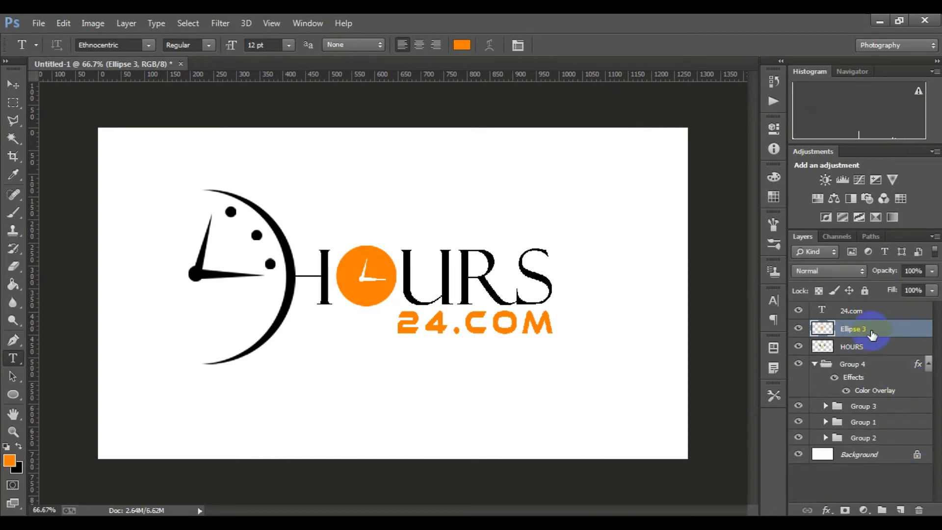
Draw an ellipse inside the orange clock circle and scale it to about 112 by 116 px, leaving a narrow orange rim
scroll(406, 312, "up", 1)
left_click(13, 394)
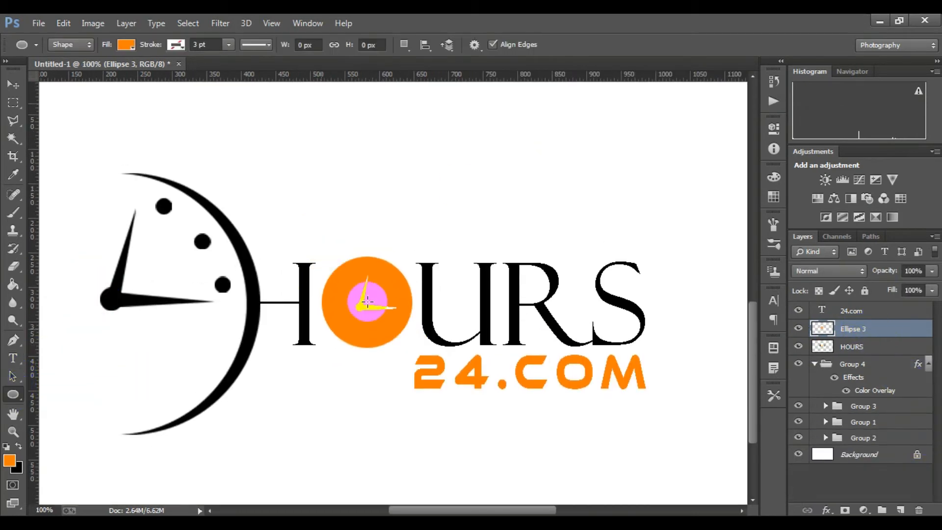
left_click_drag(340, 271, 387, 322)
left_click(733, 121)
key("ctrl+t")
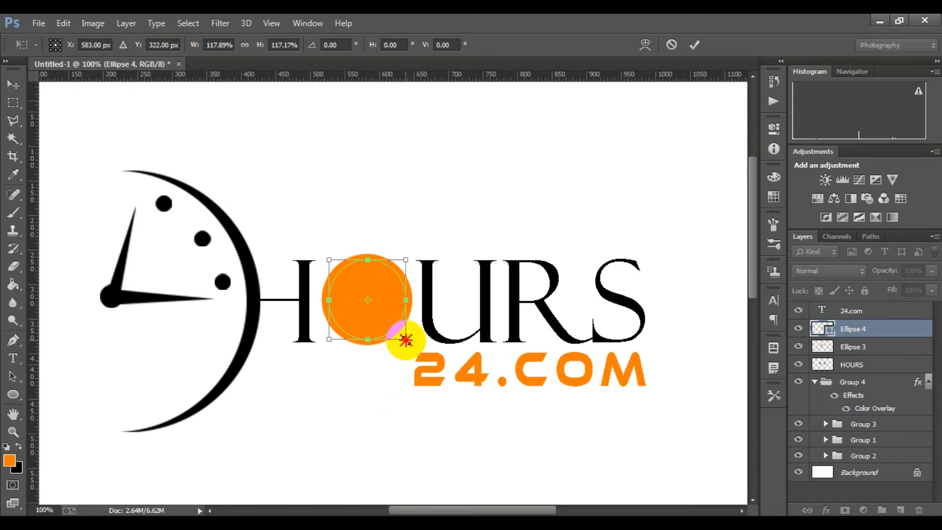
left_click(694, 44)
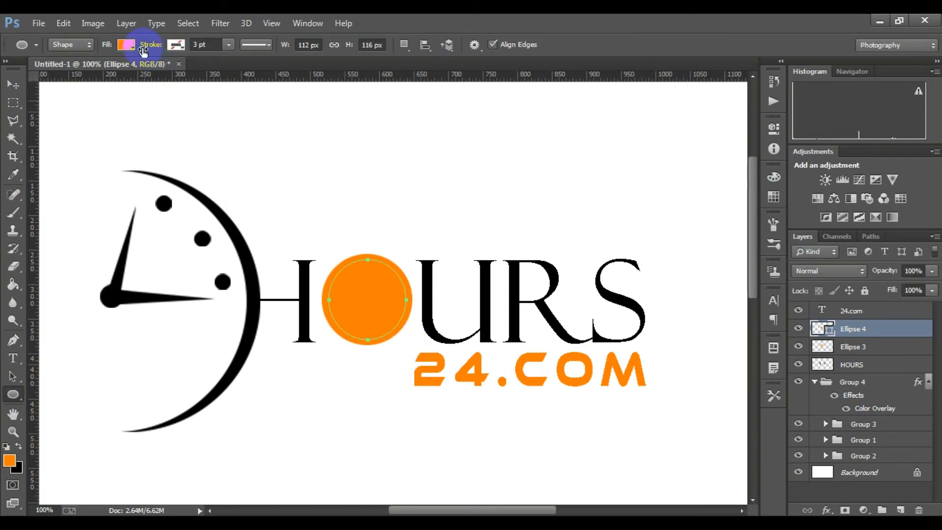
Remove the inner ellipse's fill and give it a white stroke of 0.74 pt
left_click(127, 46)
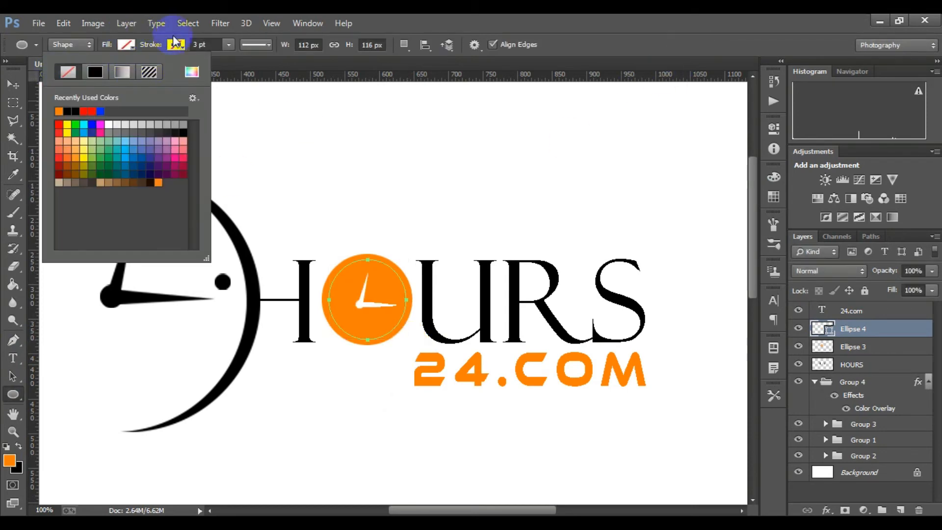
left_click(175, 43)
left_click(118, 72)
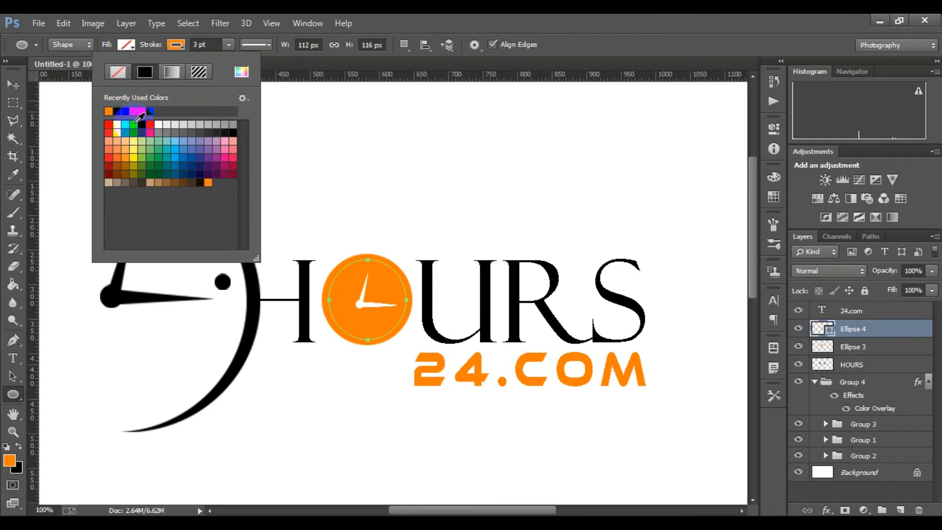
left_click(160, 124)
left_click(228, 45)
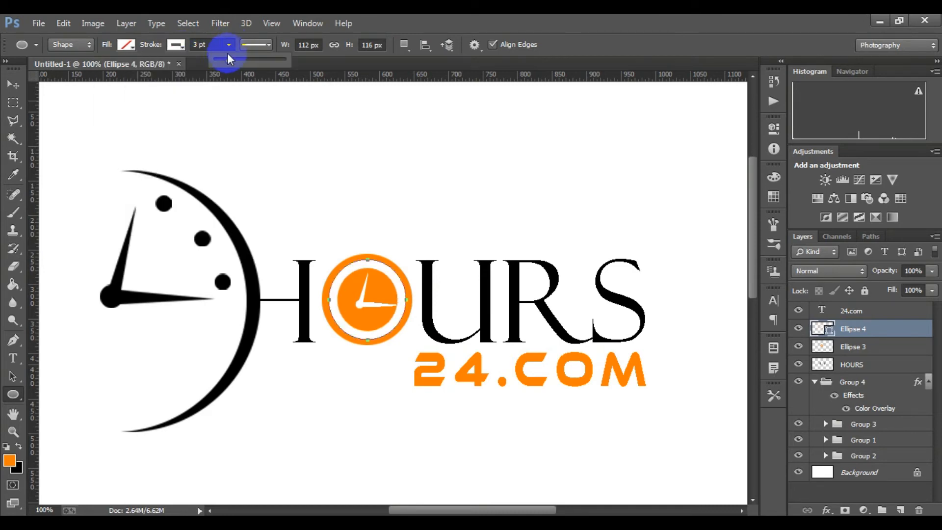
Examine the white ring inside the orange clock circle together with the rest of the logo
scroll(668, 364, "down", 6)
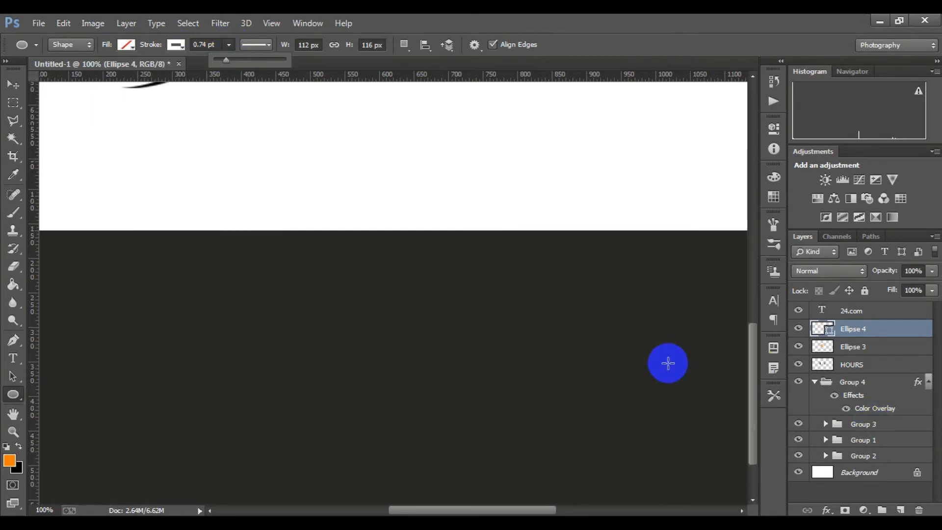
scroll(638, 365, "up", 4)
scroll(564, 375, "down", 4)
scroll(486, 388, "up", 1)
scroll(485, 388, "up", 3)
scroll(637, 375, "down", 6)
scroll(476, 358, "up", 5)
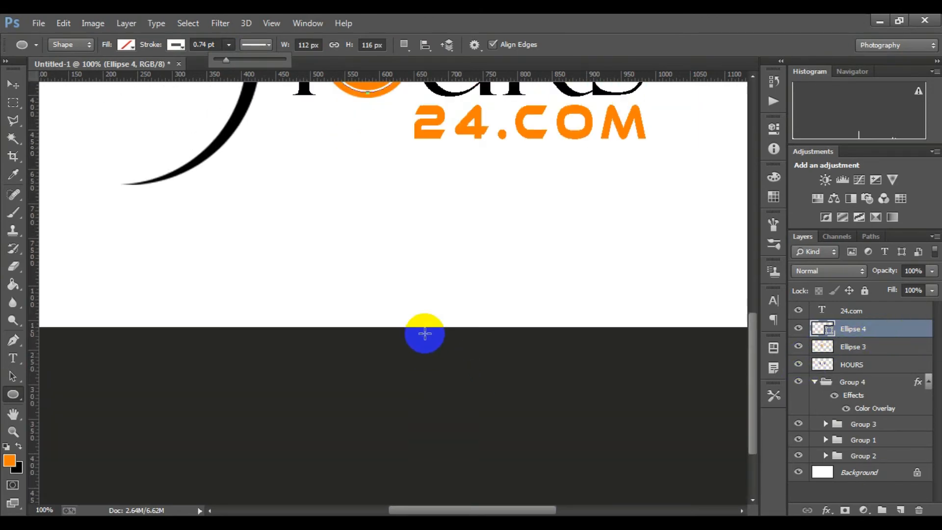
key("ctrl+minus")
left_click(397, 302)
scroll(397, 303, "down", 5)
scroll(549, 376, "up", 5)
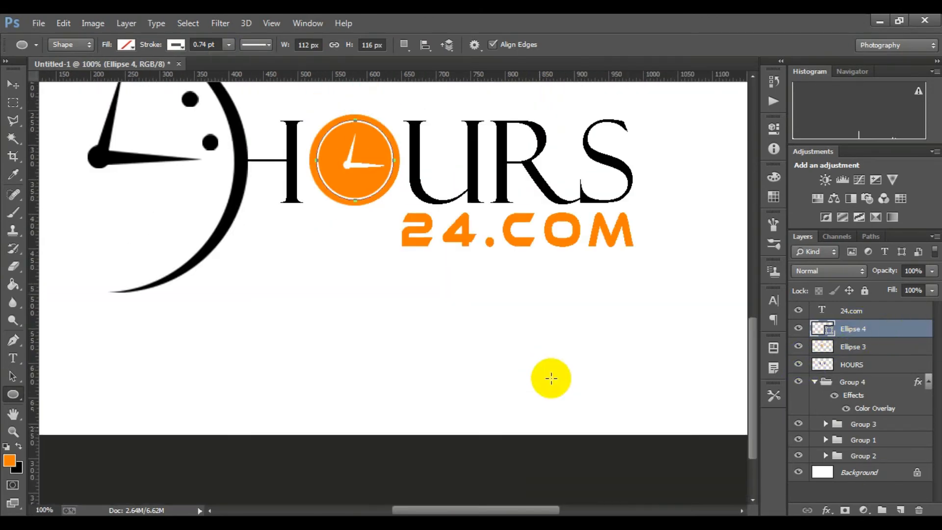
scroll(549, 376, "down", 5)
left_click_drag(753, 374, 753, 243)
Rasterize the white ring's Ellipse 4 layer and check how the ring looks in the whole logo
right_click(832, 322)
left_click(633, 202)
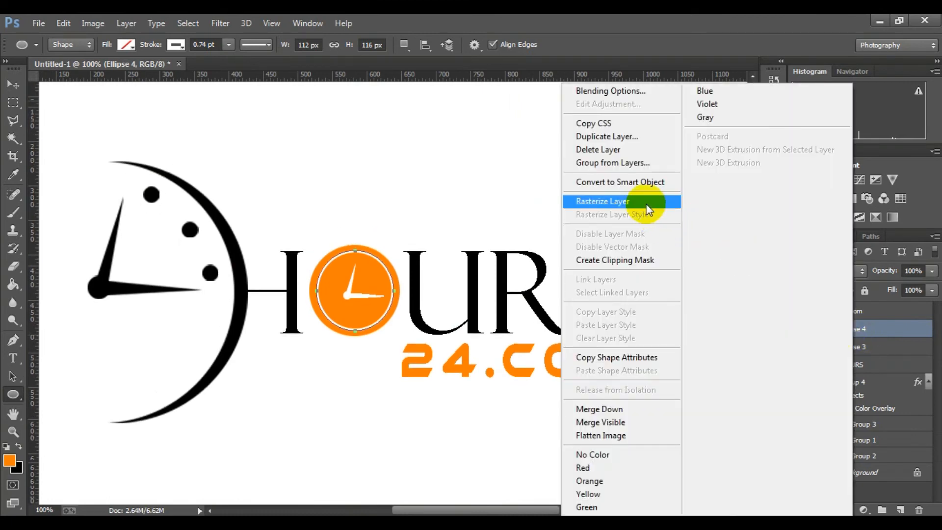
scroll(425, 363, "down", 3)
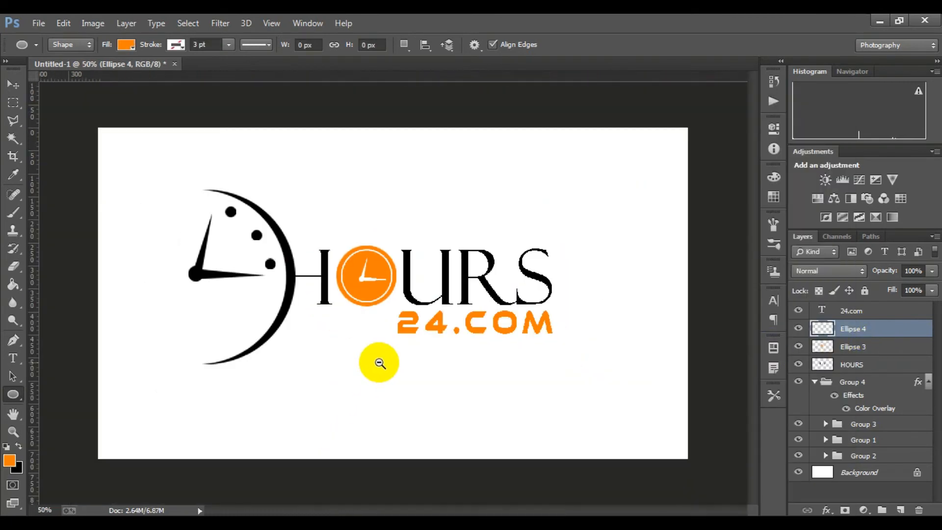
scroll(390, 395, "up", 1)
scroll(410, 315, "up", 1)
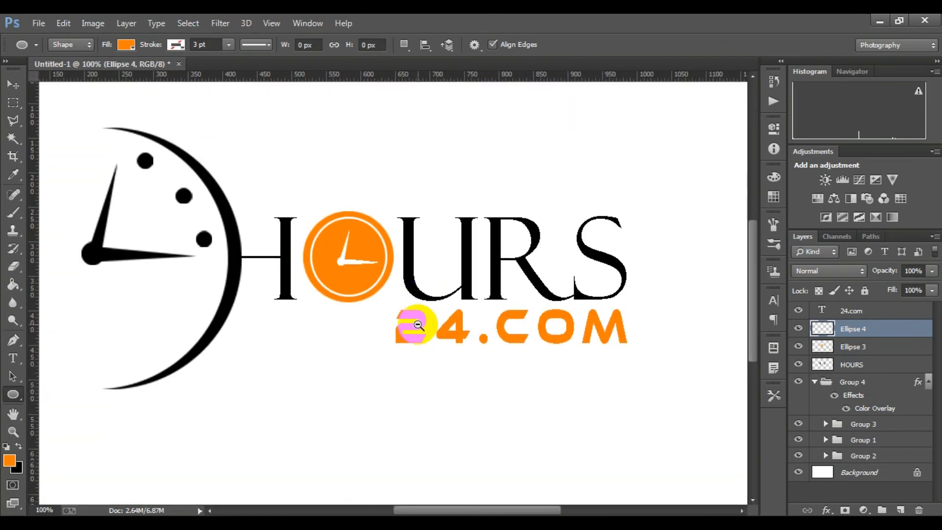
scroll(417, 337, "down", 3)
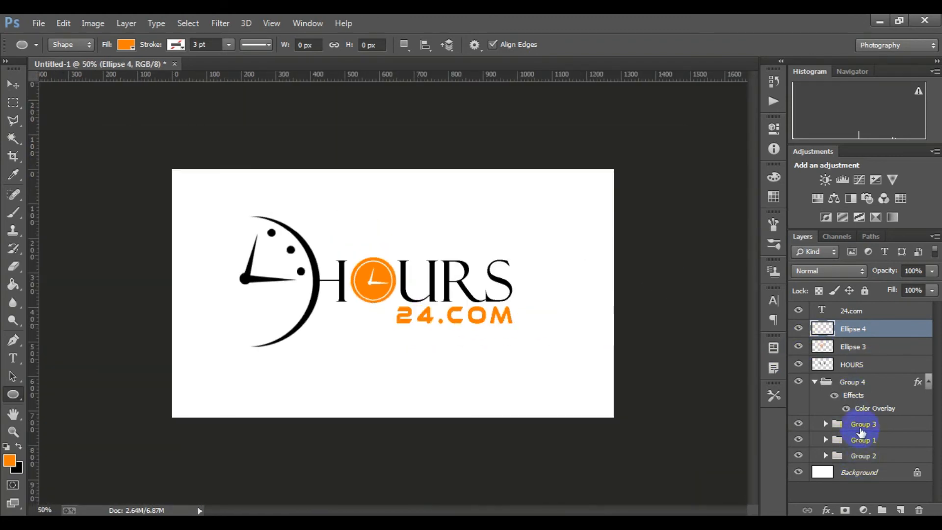
Group all logo layers above the Background and expand the new group
left_click(867, 456)
left_click(869, 314, "shift")
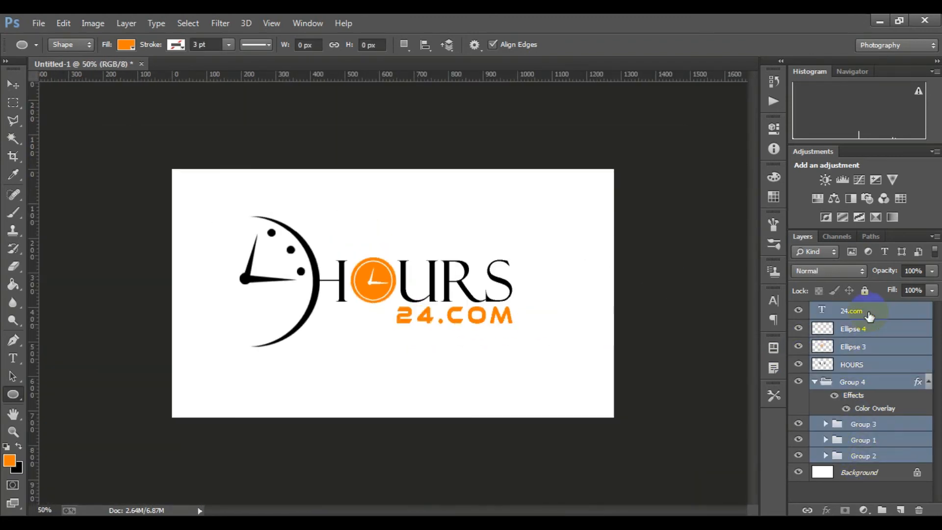
key("ctrl+g")
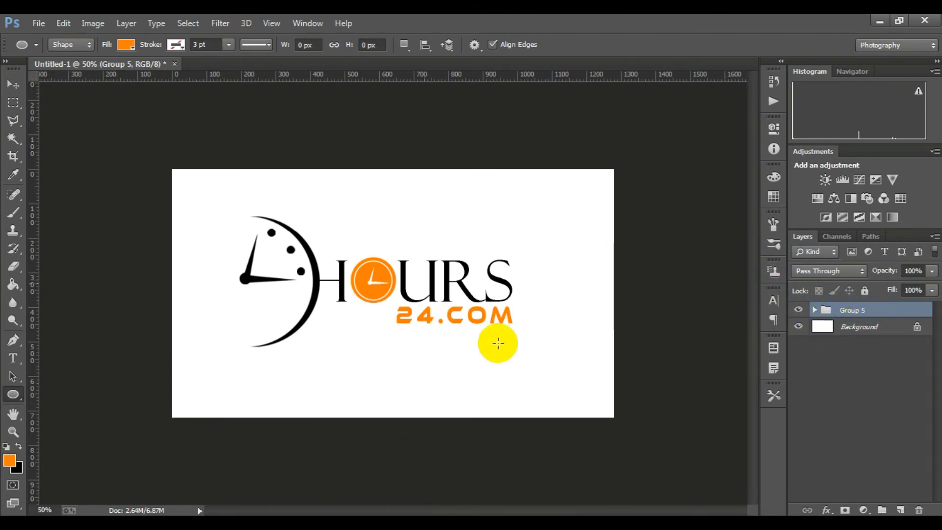
left_click(813, 310)
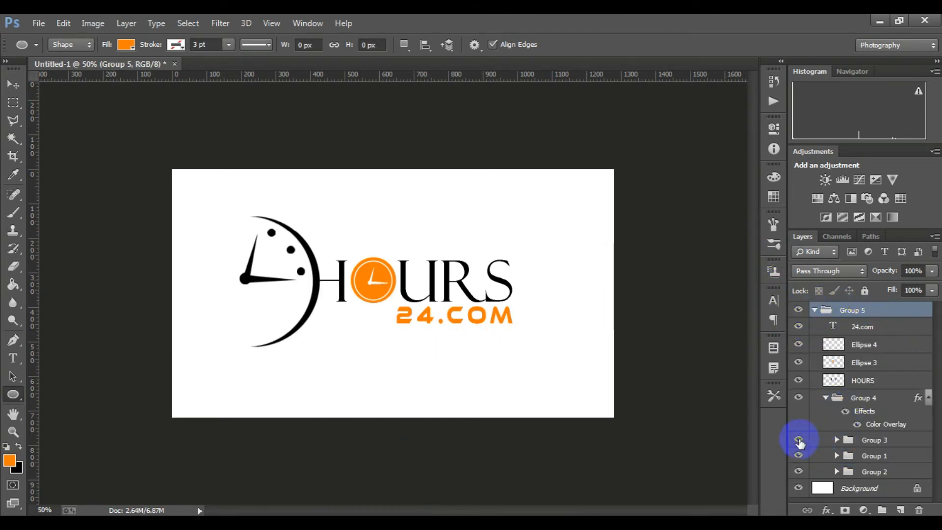
Change Group 4's Color Overlay to orange ff7e00, sampled from the clock circle in HOURS
left_click(853, 446)
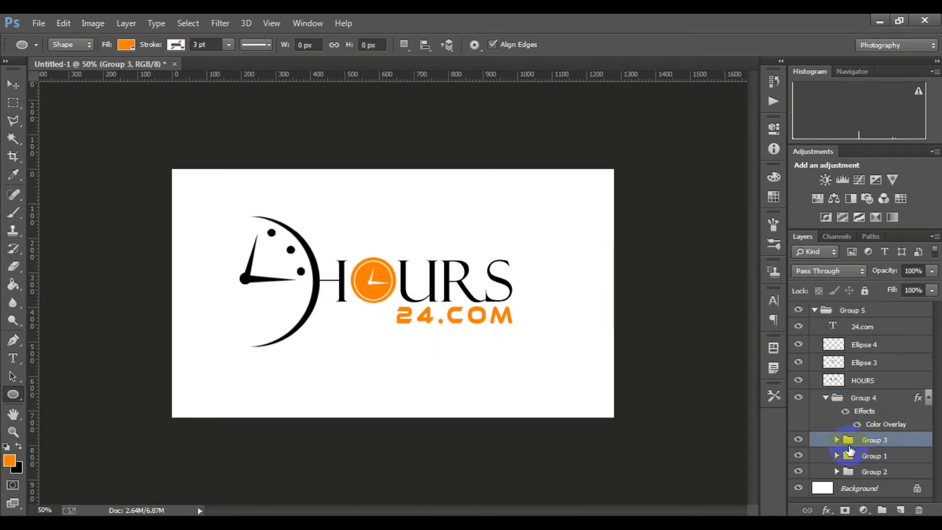
right_click(828, 397)
left_click(701, 134)
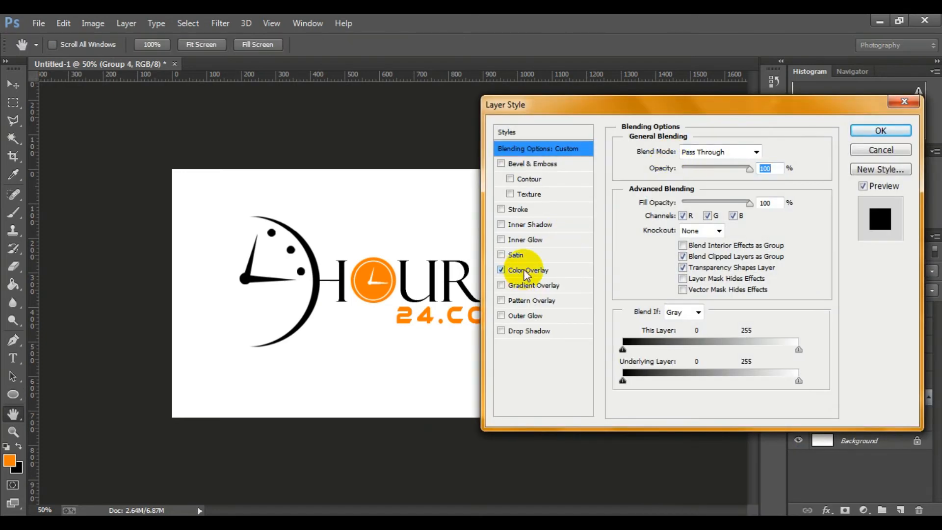
left_click(523, 271)
left_click(761, 151)
left_click(642, 330)
left_click(383, 276)
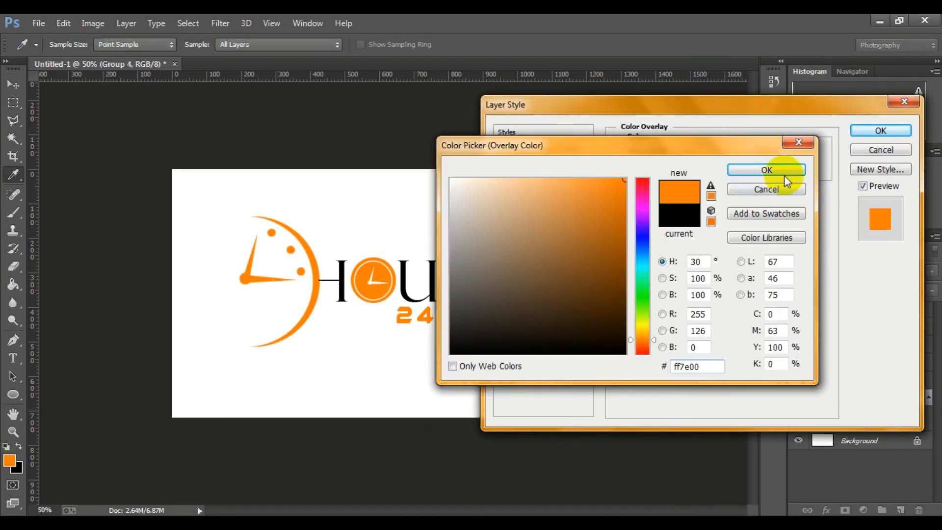
left_click(783, 169)
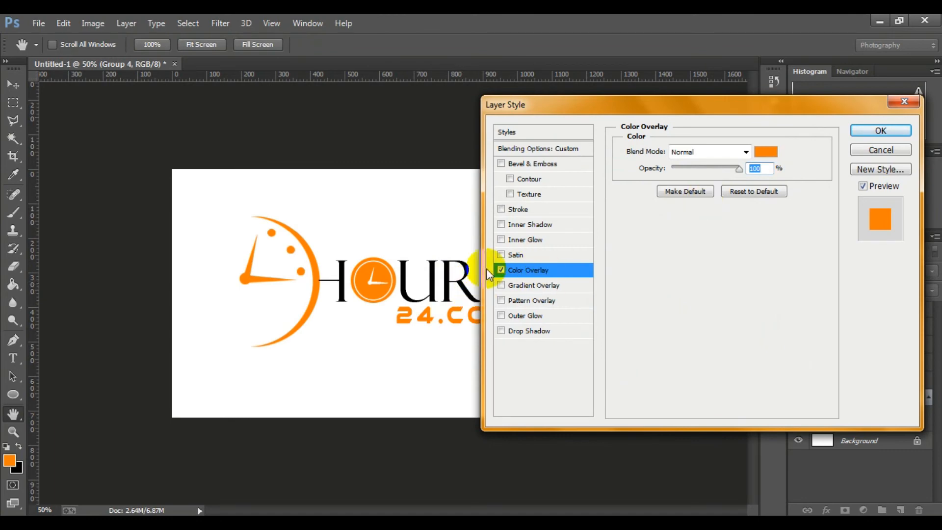
Compare the crescent clock with and without its orange Color Overlay
left_click(500, 270)
left_click(501, 270)
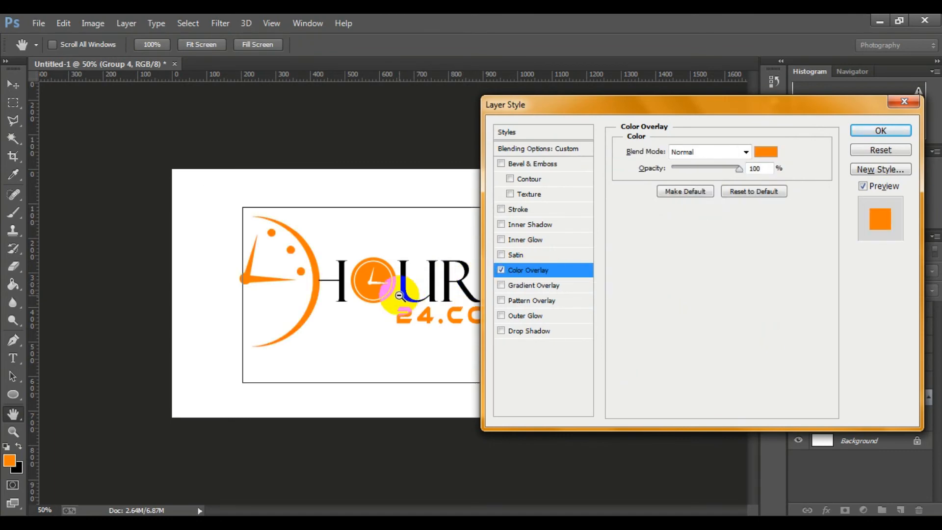
left_click(399, 295, "alt")
left_click(400, 294, "alt")
left_click(399, 294, "ctrl")
left_click(399, 295, "ctrl")
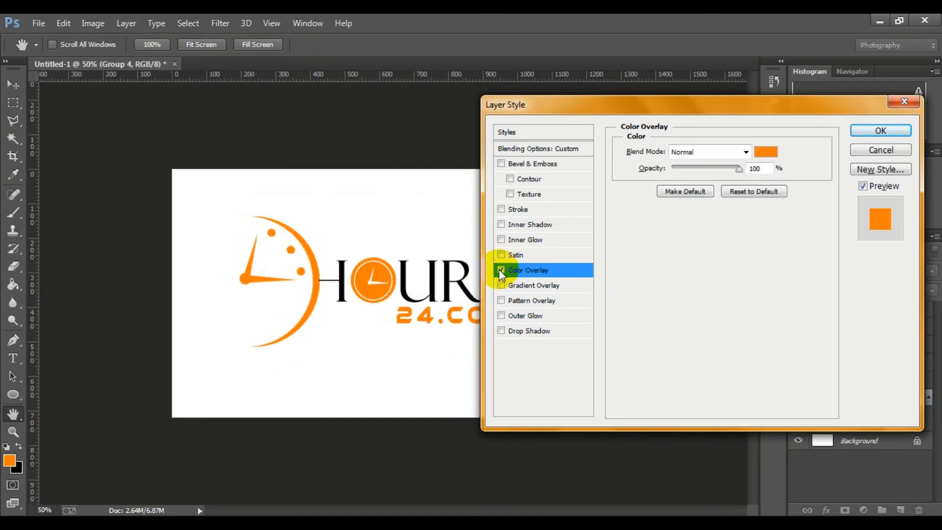
left_click(500, 269)
left_click(501, 270)
Set Group 4's Color Overlay back to black 000000 and apply the layer style
left_click(766, 151)
left_click(592, 353)
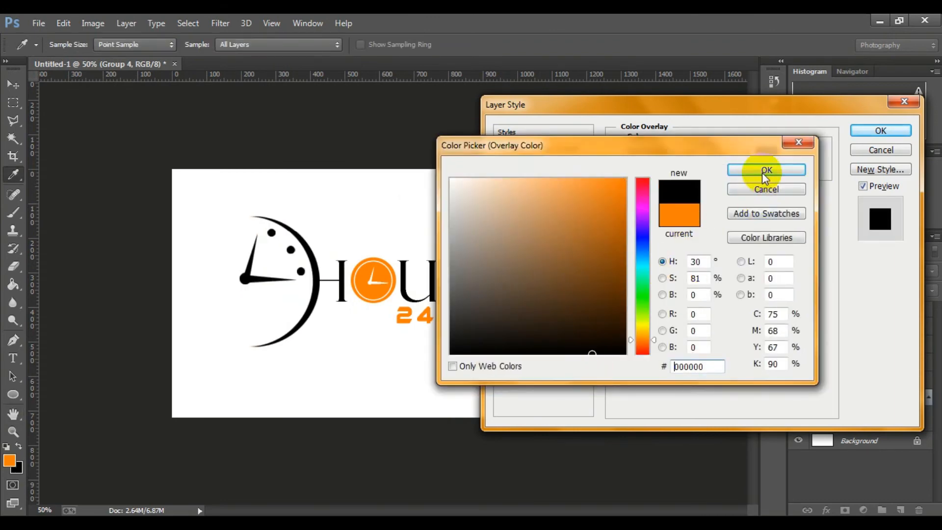
left_click(763, 172)
left_click(881, 133)
Identify the parts inside Group 4 and apply a Color Overlay to Group 1, using the orange sampled from the clock circle
left_click(825, 398)
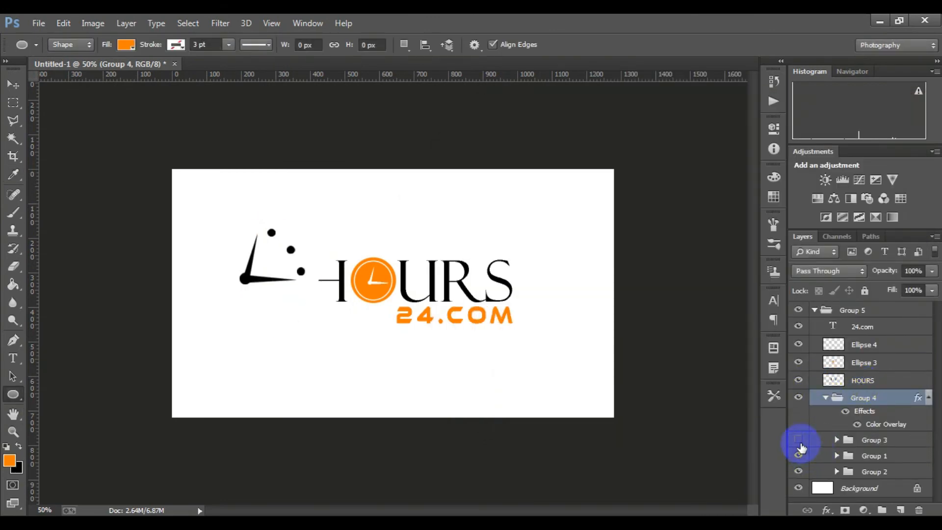
left_click(799, 440)
left_click(799, 455)
right_click(864, 456)
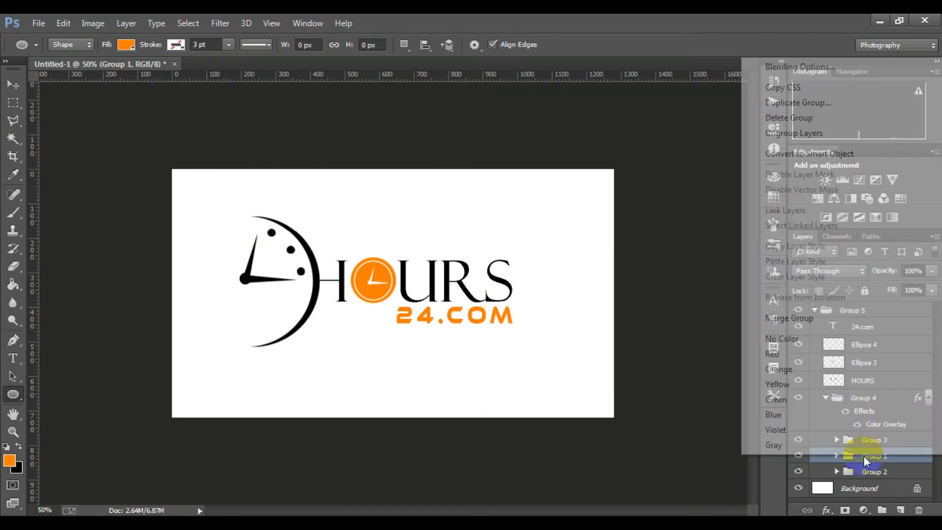
left_click(822, 67)
left_click(521, 270)
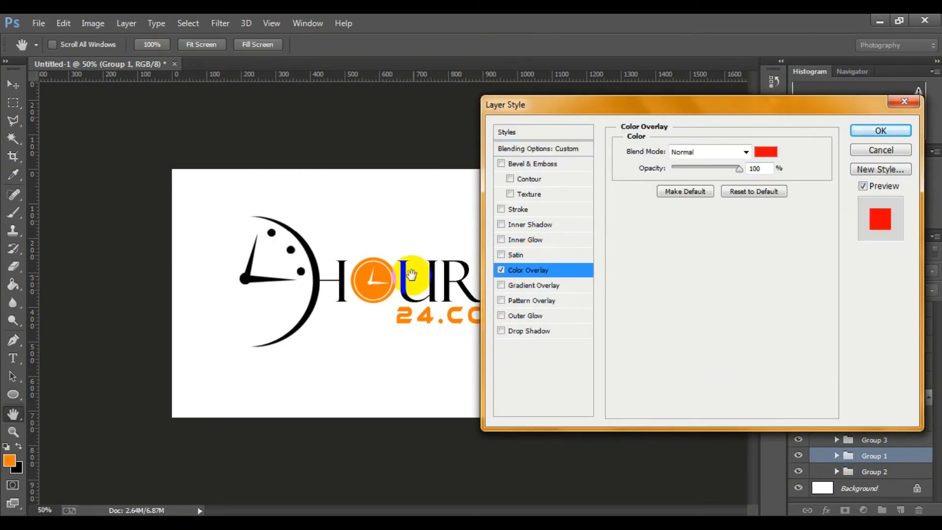
left_click(759, 142)
left_click(643, 327)
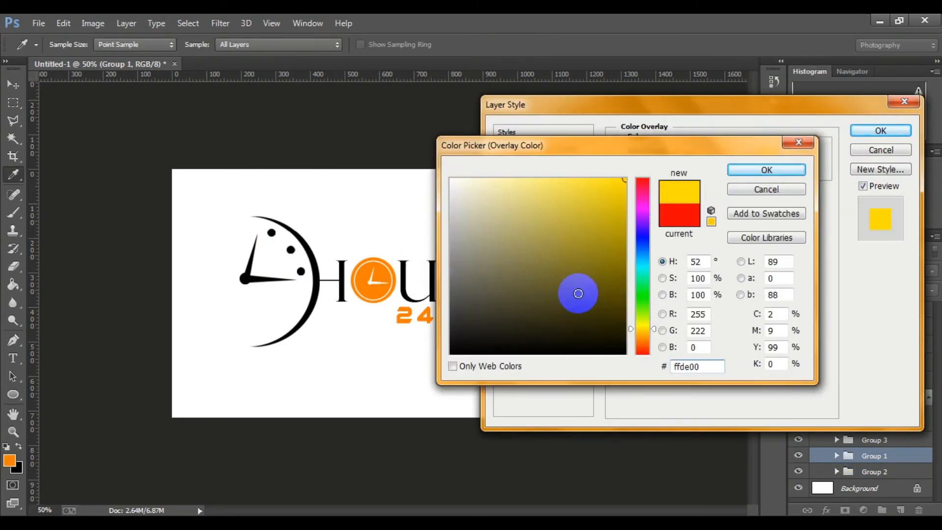
left_click(374, 281)
left_click(765, 170)
left_click(883, 130)
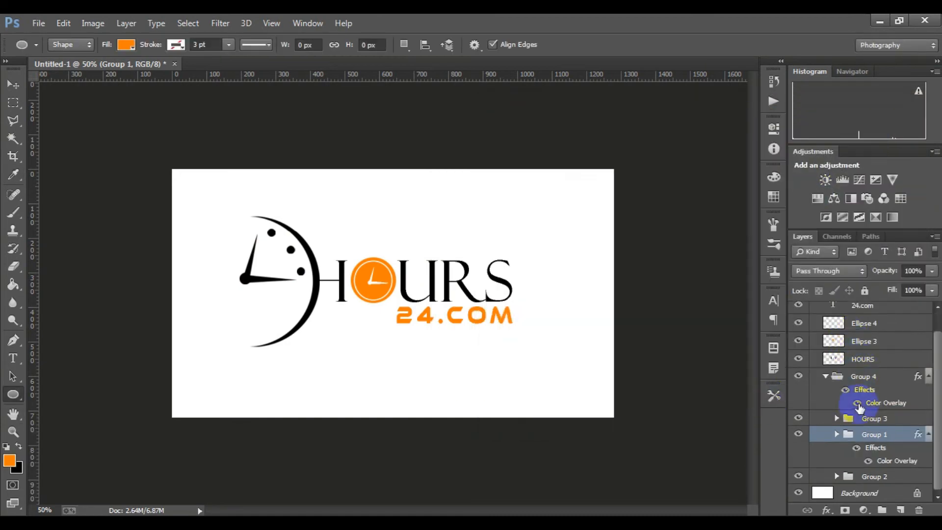
Turn off Group 4's layer effects and select Group 3
left_click(856, 403)
left_click(856, 403)
left_click(846, 390)
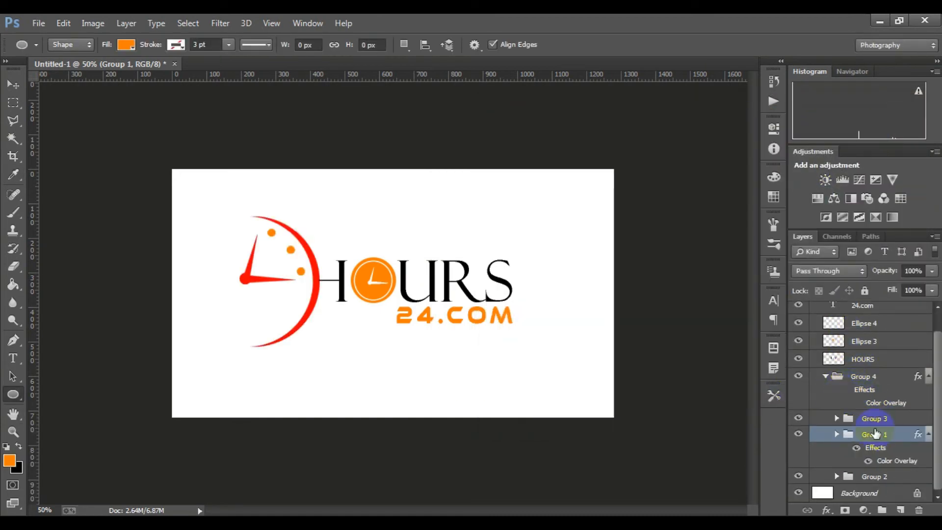
left_click(876, 423)
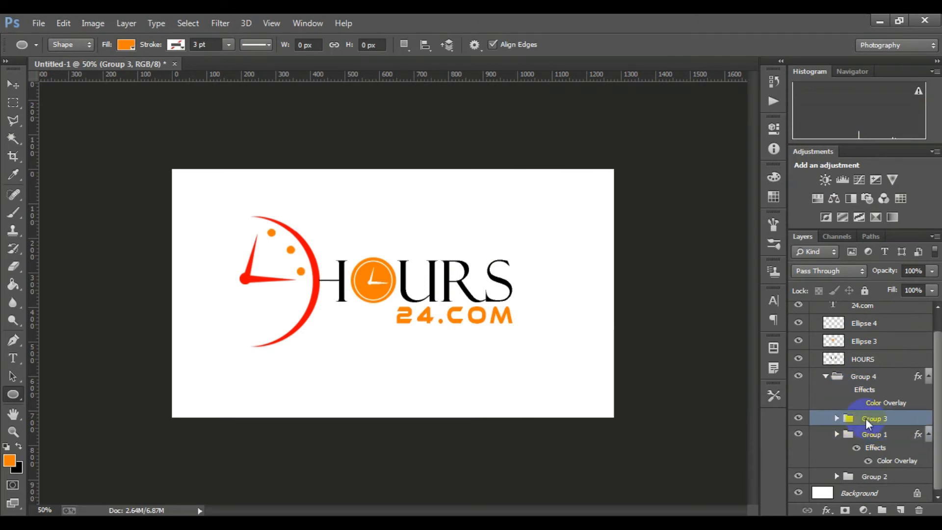
Apply a black 000000 Color Overlay to Group 3
right_click(865, 417)
left_click(804, 30)
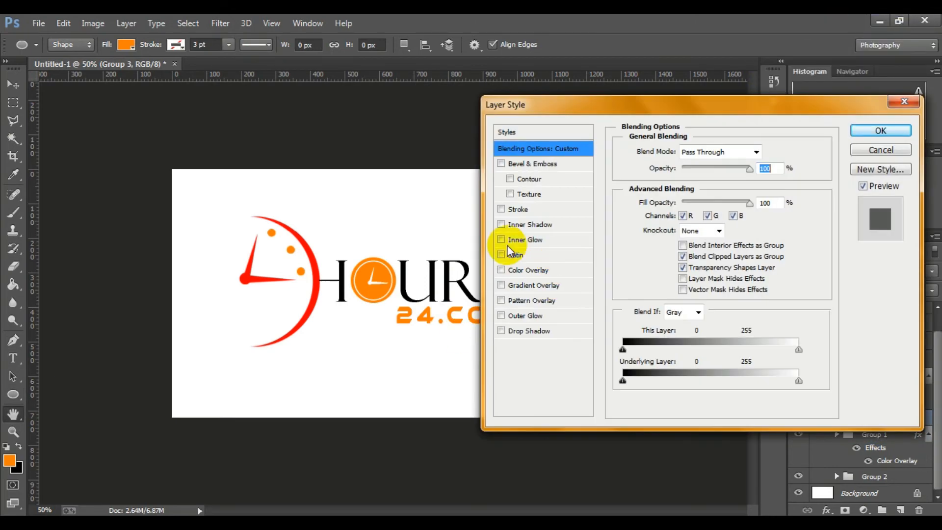
left_click(508, 270)
left_click(764, 149)
left_click(546, 352)
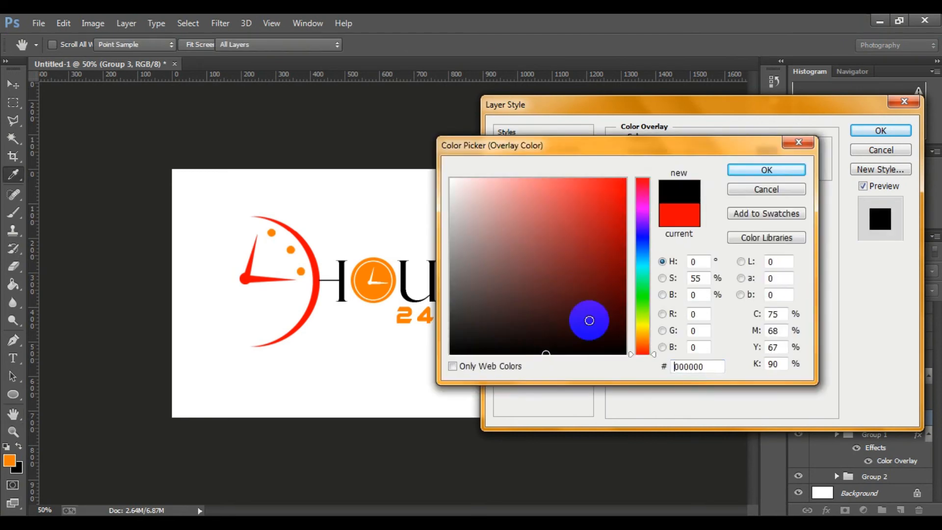
left_click(766, 170)
key("Return")
Apply a black Color Overlay to Group 2, leaving Gradient Overlay off
left_click(873, 477)
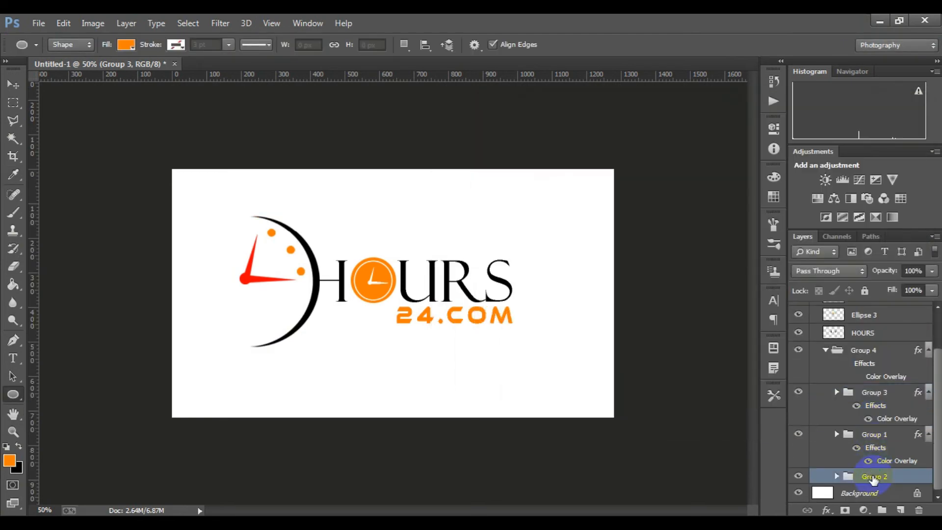
right_click(873, 476)
left_click(807, 88)
left_click(537, 285)
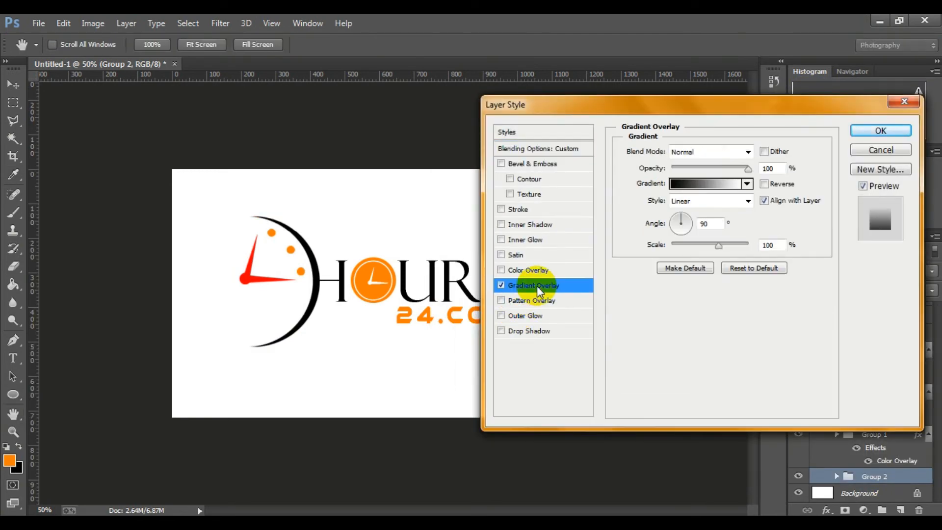
left_click(500, 284)
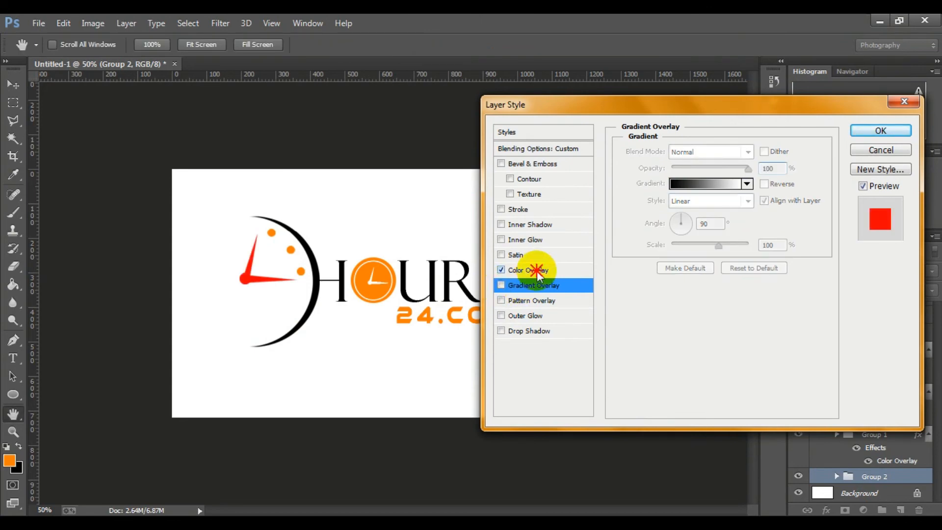
left_click(536, 270)
left_click(765, 151)
left_click(564, 359)
left_click(795, 172)
left_click(861, 135)
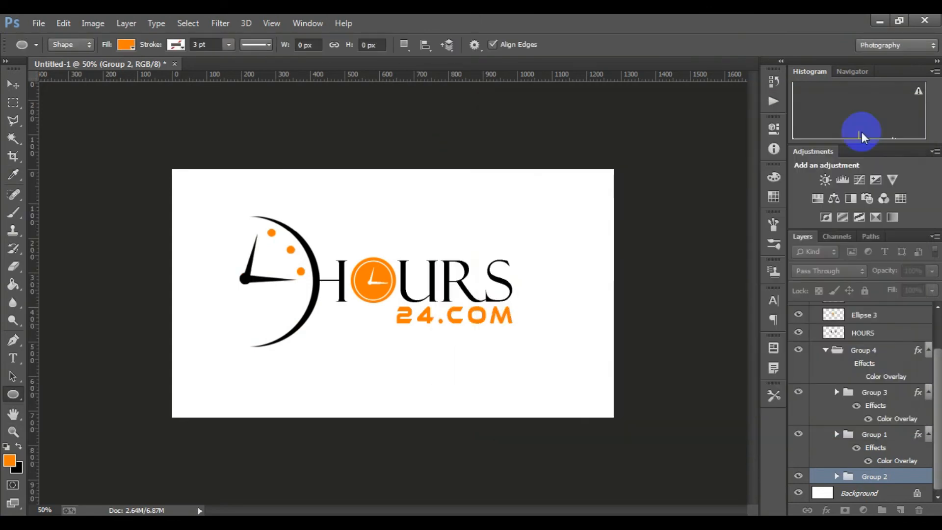
Collapse Group 5 so that the whole logo is held in one closed group
scroll(890, 428, "up", 3)
left_click(815, 312)
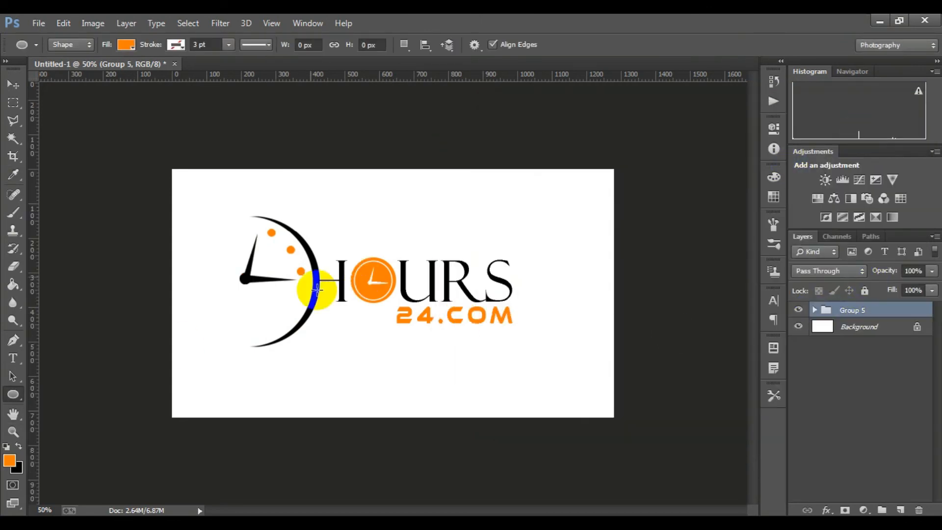
key("ctrl+minus")
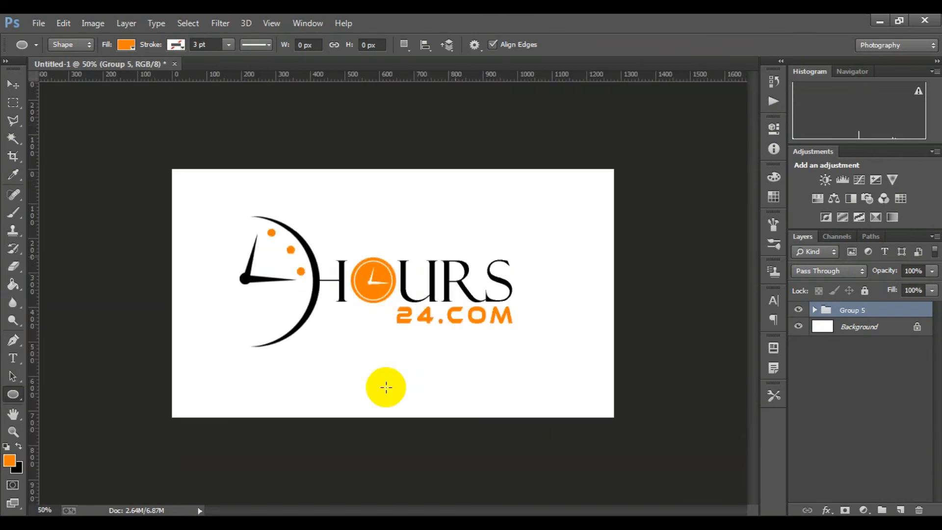
Open GI 15 3d glass window logo mockup.psd, open its Your Logo smart object as a docked document, and hide the Preview logo layer
left_click(555, 524)
left_click_drag(259, 121, 347, 179)
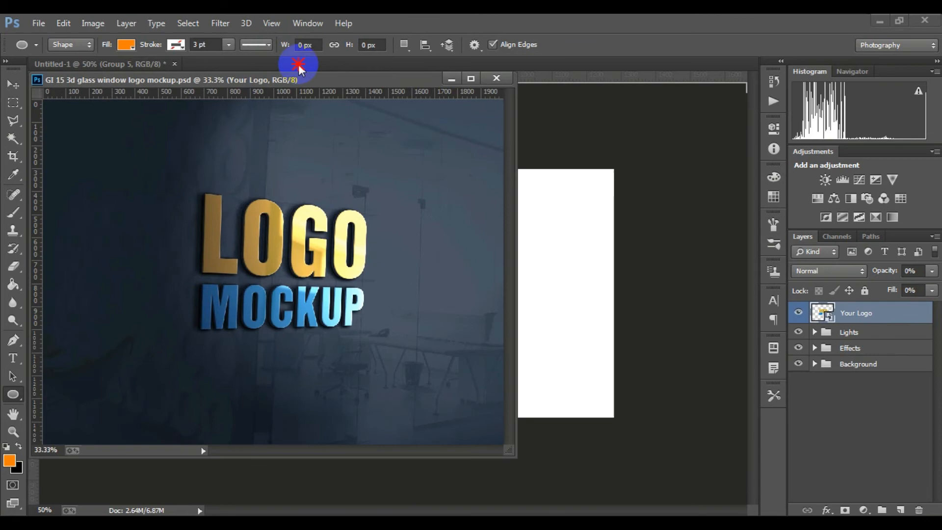
left_click_drag(298, 68, 319, 64)
double_click(822, 312)
left_click(550, 253)
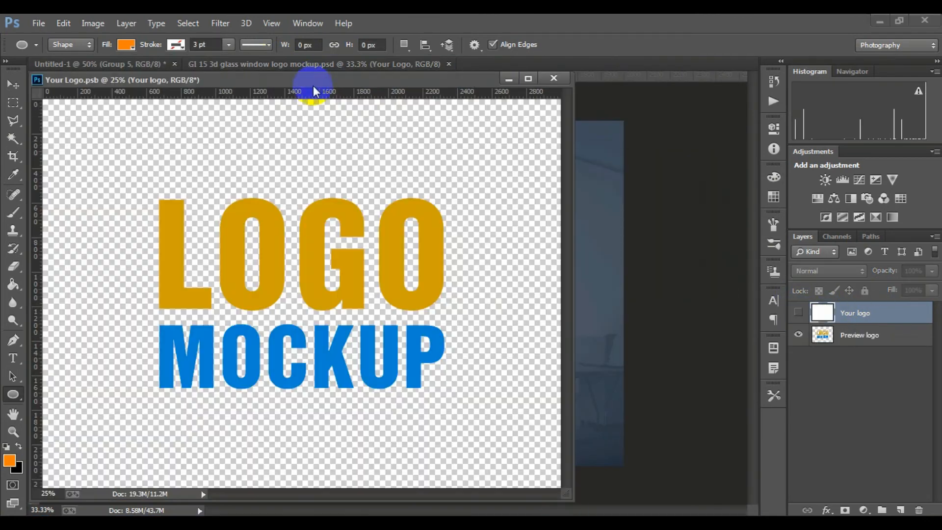
left_click_drag(391, 76, 393, 65)
left_click(798, 334)
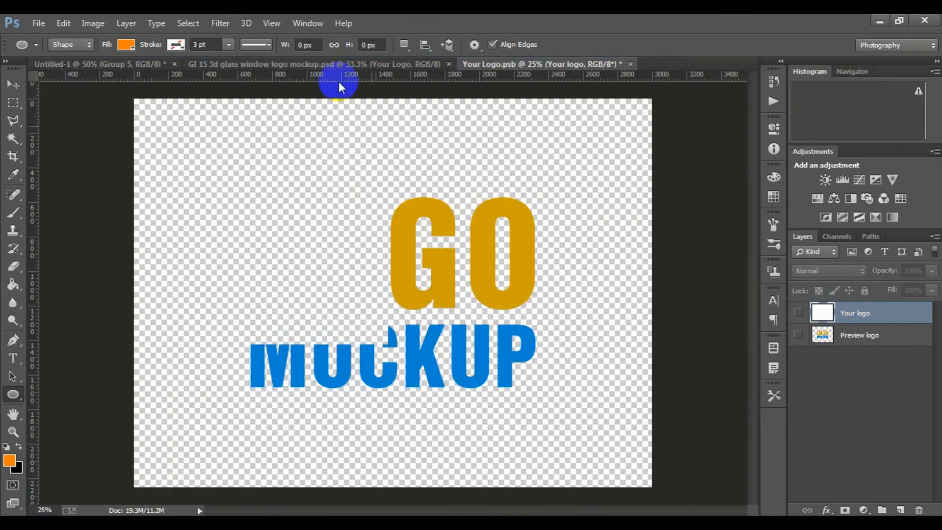
Copy Group 5 from Untitled-1 into Your Logo.psb
left_click(314, 65)
left_click(123, 63)
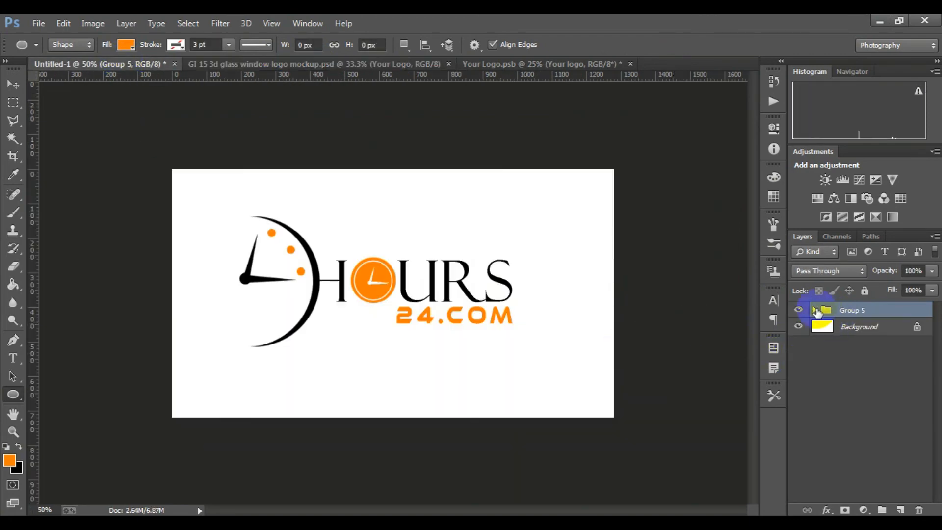
left_click(12, 84)
left_click_drag(373, 275, 379, 298)
left_click(511, 257)
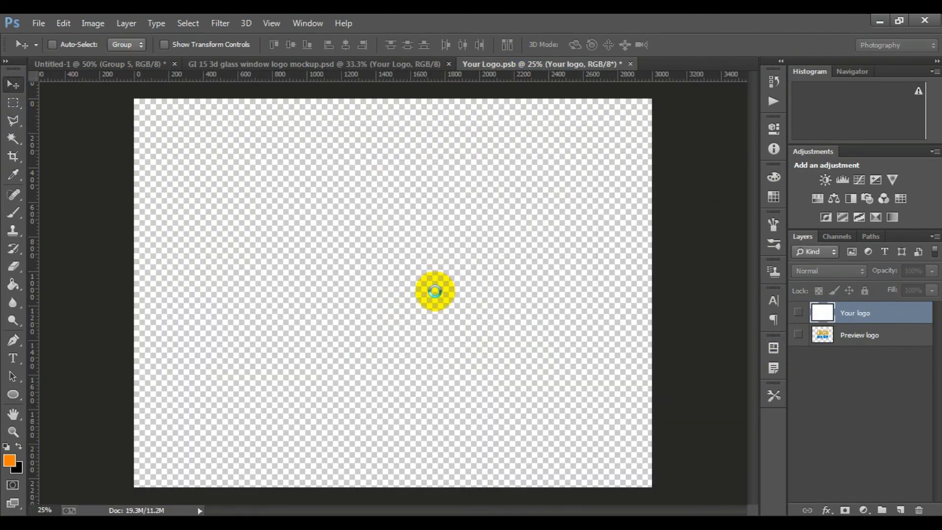
Scale the copied logo group to about 180% near the canvas centre, and save and close Your Logo.psb
key("ctrl+t")
left_click_drag(444, 332, 445, 309)
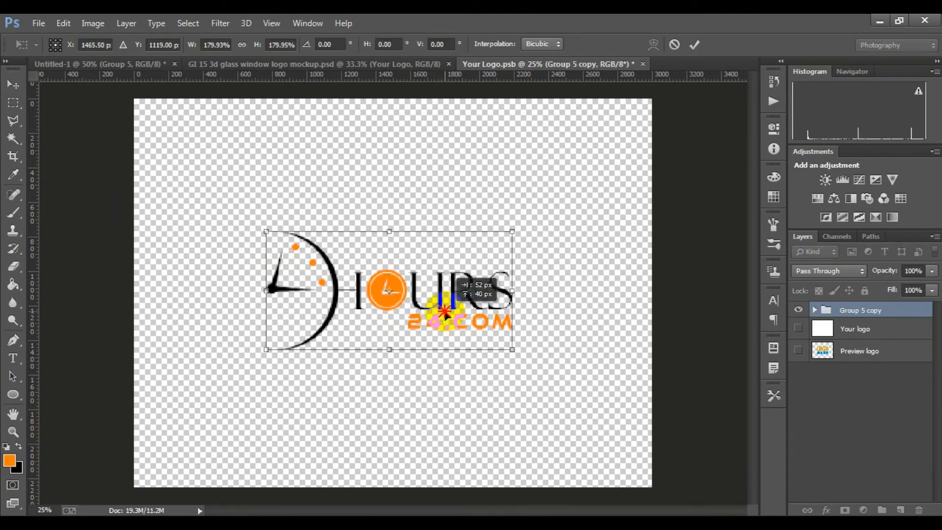
left_click(694, 44)
key("ctrl+w")
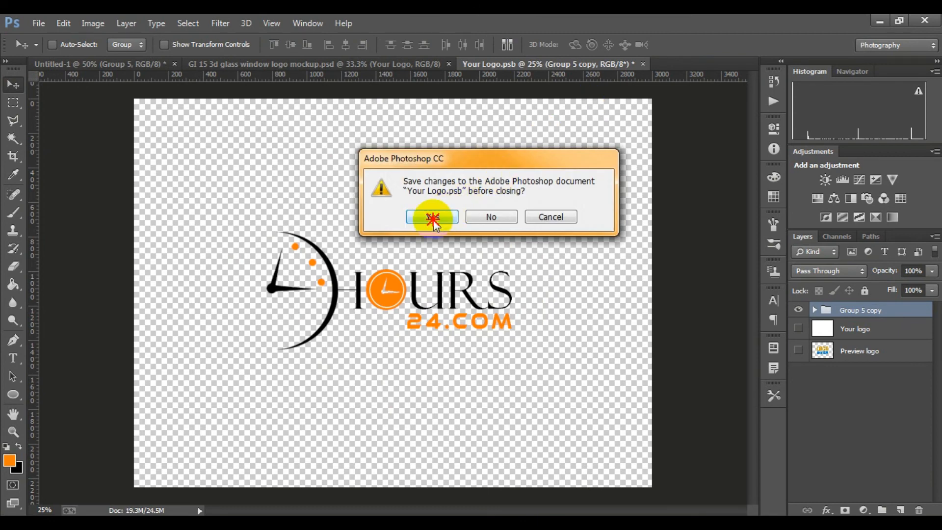
left_click(433, 218)
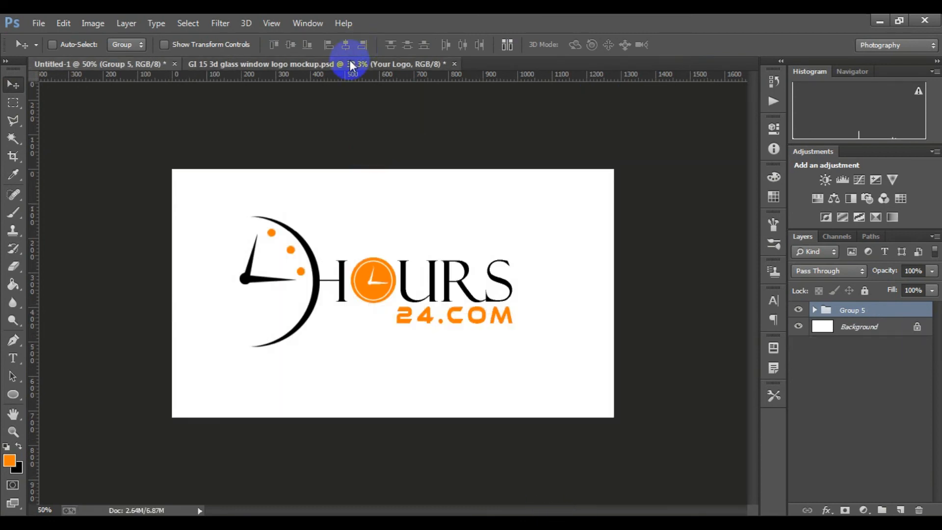
Examine the HOURS 24.COM logo on the glass window mockup both close up and as a whole
left_click(349, 59)
left_click(450, 285)
left_click(352, 285)
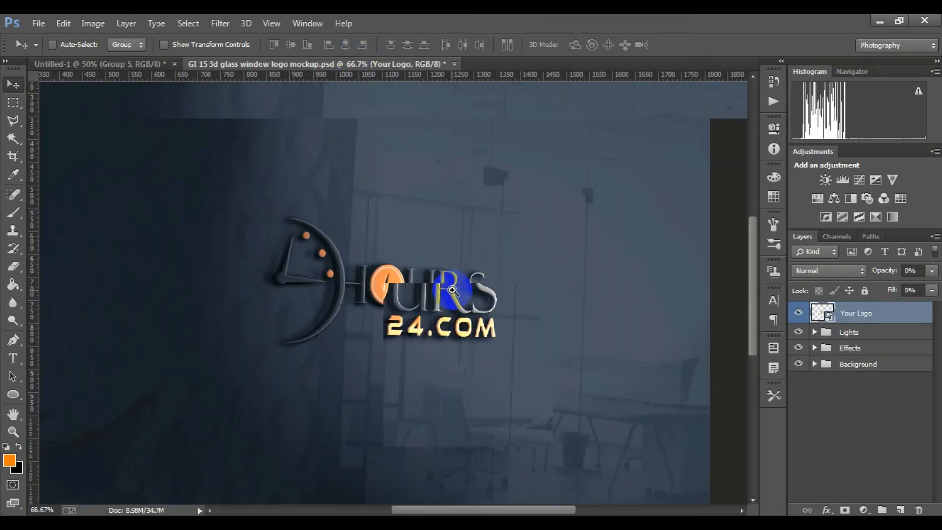
left_click(335, 285, "ctrl")
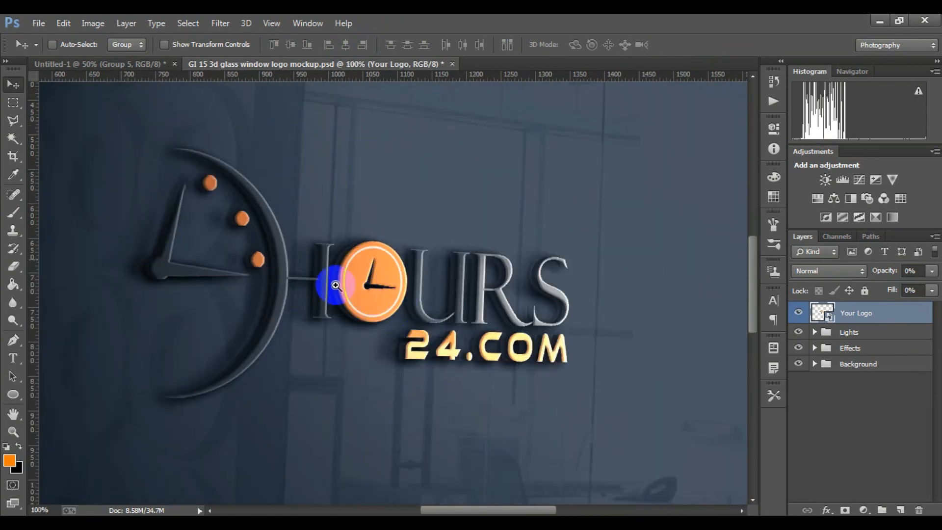
left_click(406, 309, "alt")
left_click(405, 309, "alt")
scroll(405, 309, "down", 1)
scroll(438, 287, "up", 2)
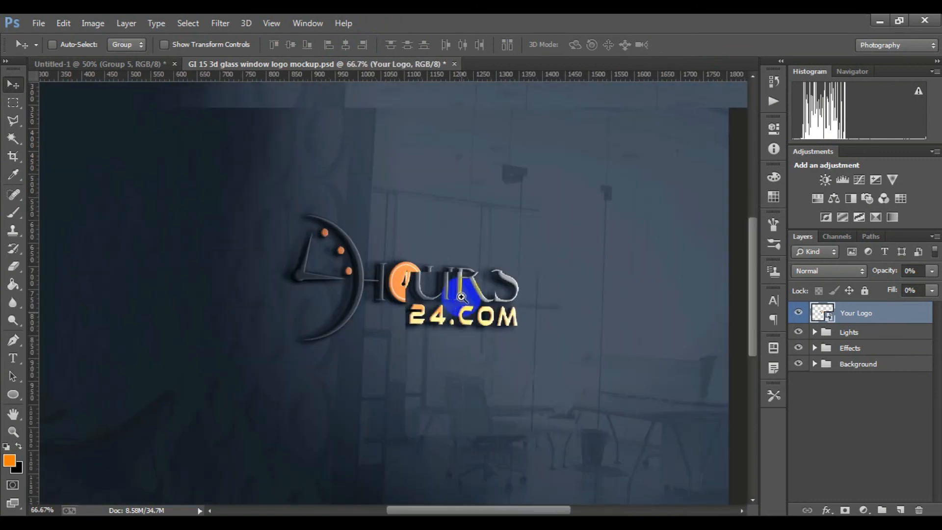
scroll(452, 310, "down", 2)
scroll(450, 291, "up", 1)
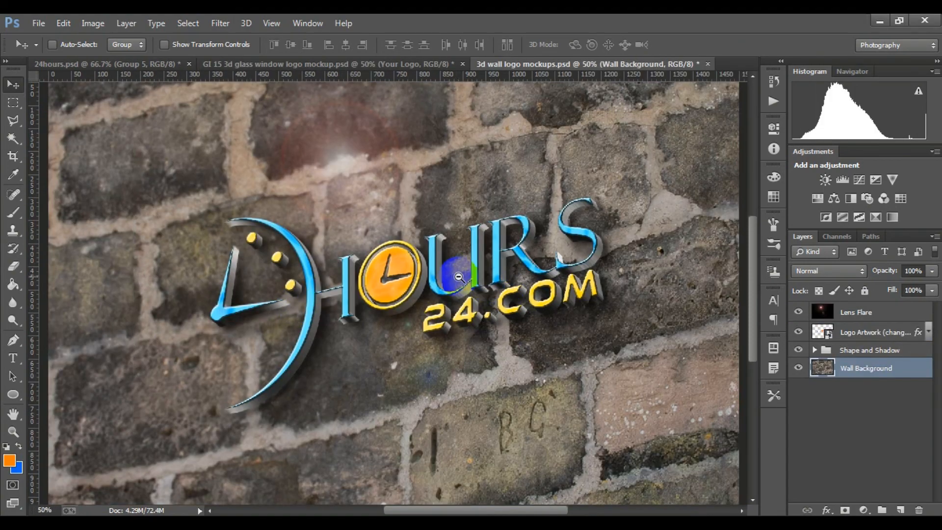
scroll(366, 235, "down", 2)
scroll(366, 234, "up", 1)
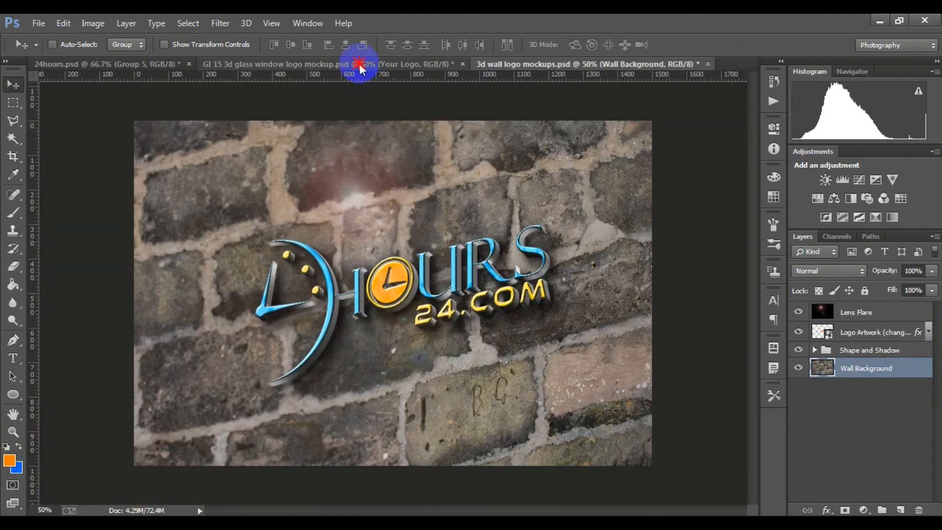
Compare the logo on the glass window mockup with the version in 3d wall logo mockups.psd
left_click(359, 64)
left_click(628, 65)
scroll(456, 490, "down", 1)
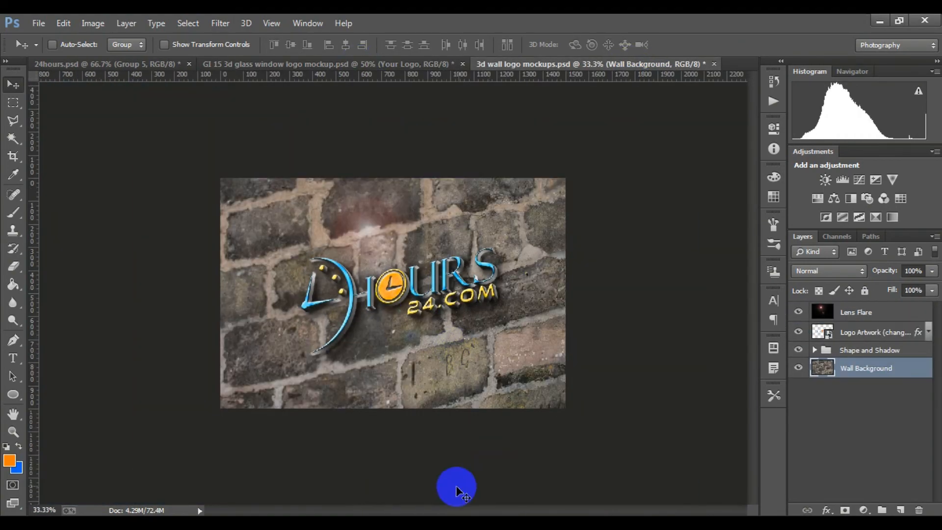